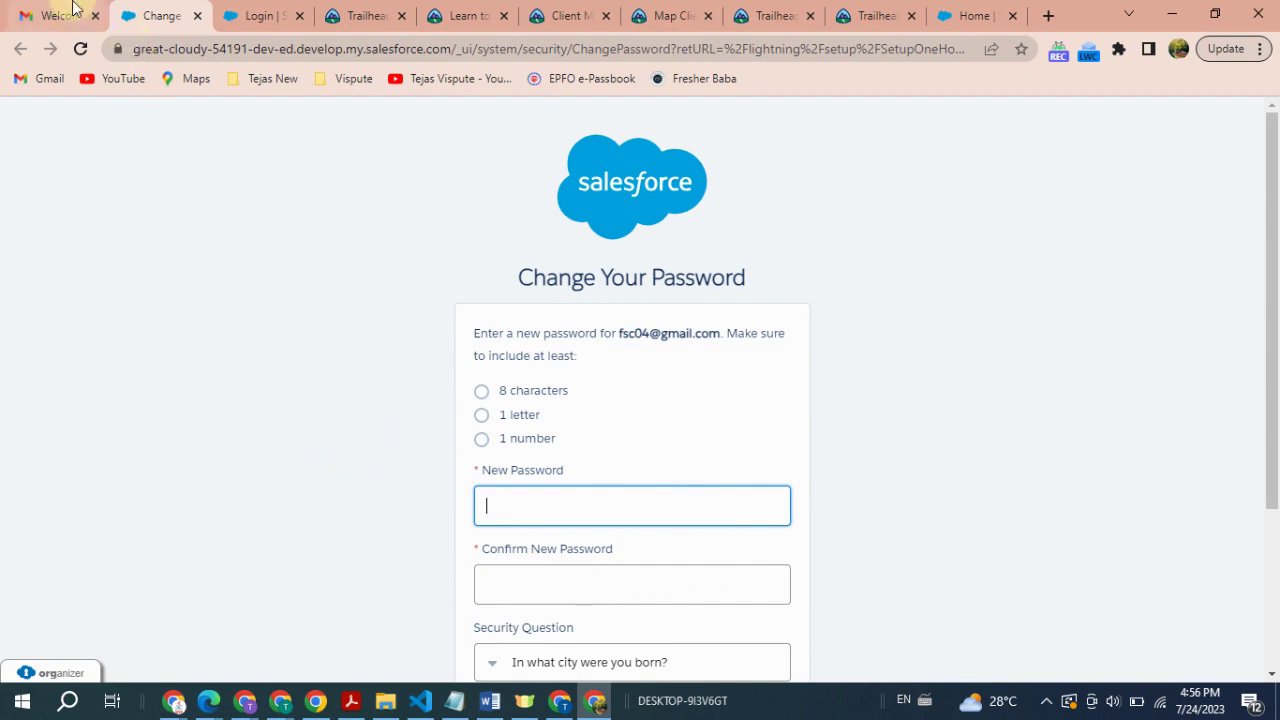
- Scroll through the Change Your Password form to review its empty password and security fields
scroll(797, 517, down, 3)
scroll(777, 551, up, 3)
scroll(777, 551, down, 3)
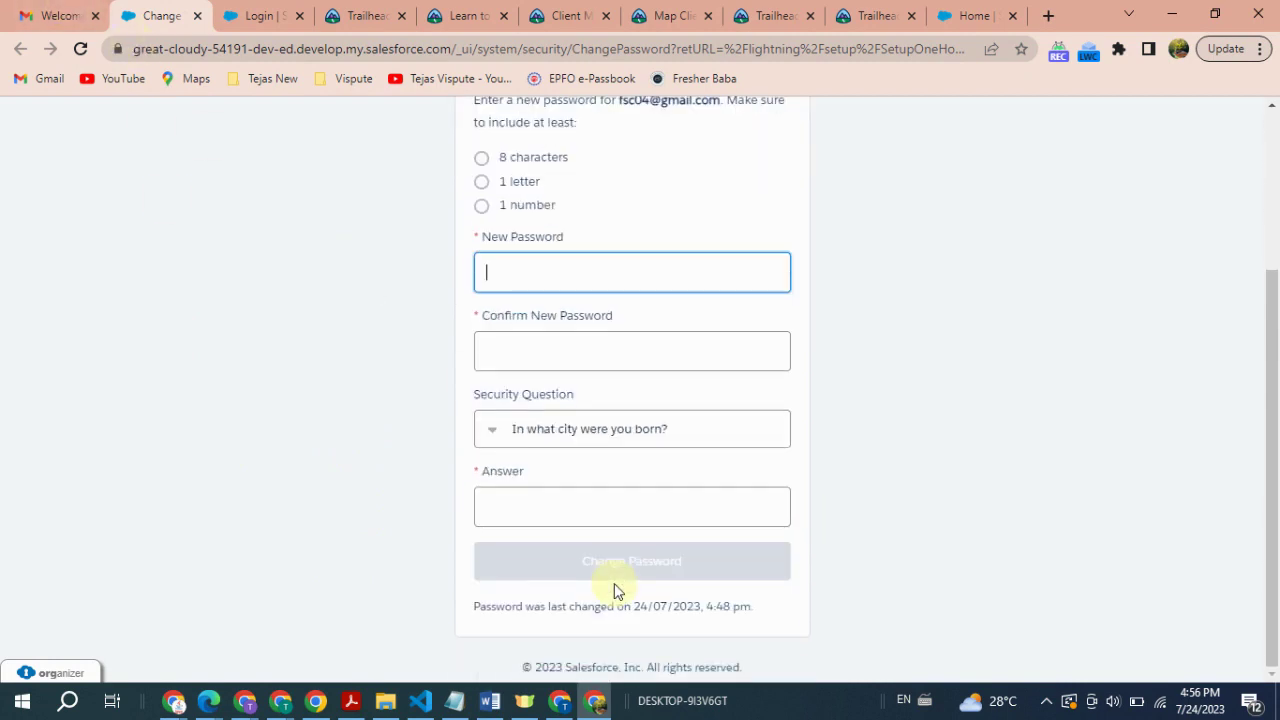
scroll(612, 590, up, 2)
scroll(612, 590, down, 3)
scroll(608, 594, up, 1)
scroll(603, 596, up, 2)
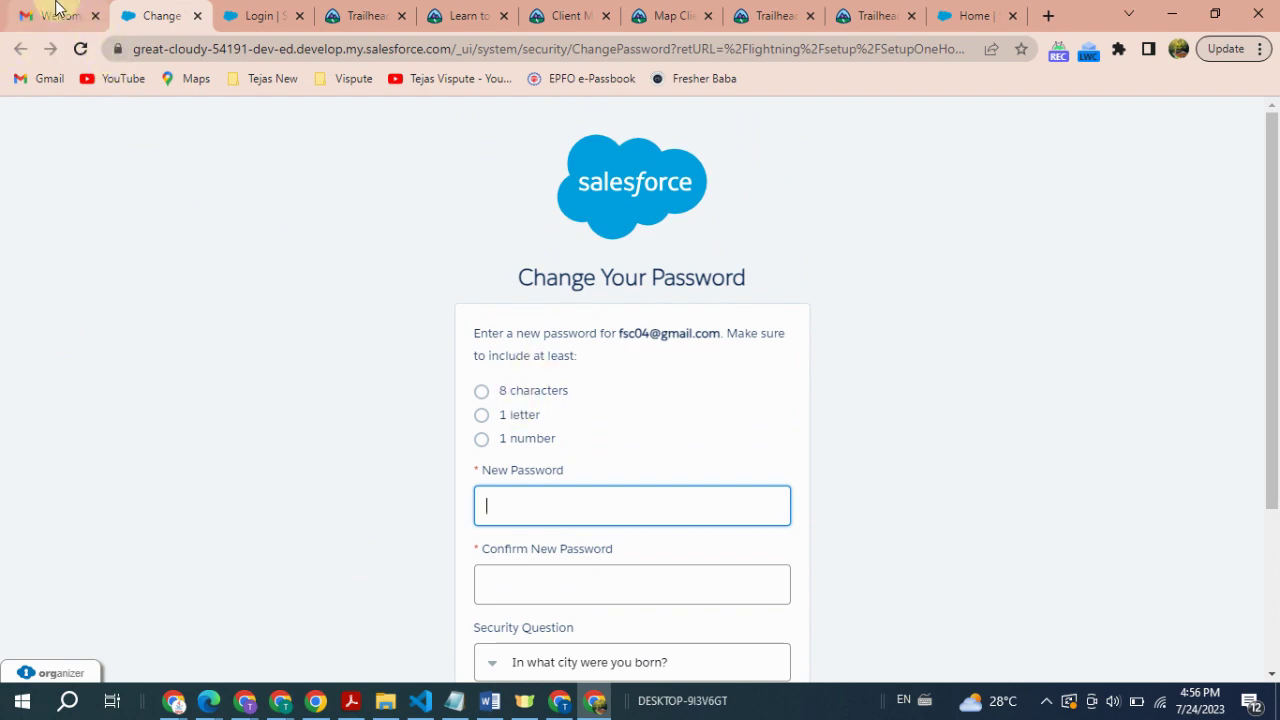
- Look up the username in the welcome email, then submit the new password and security answer
click(55, 15)
scroll(966, 583, down, 3)
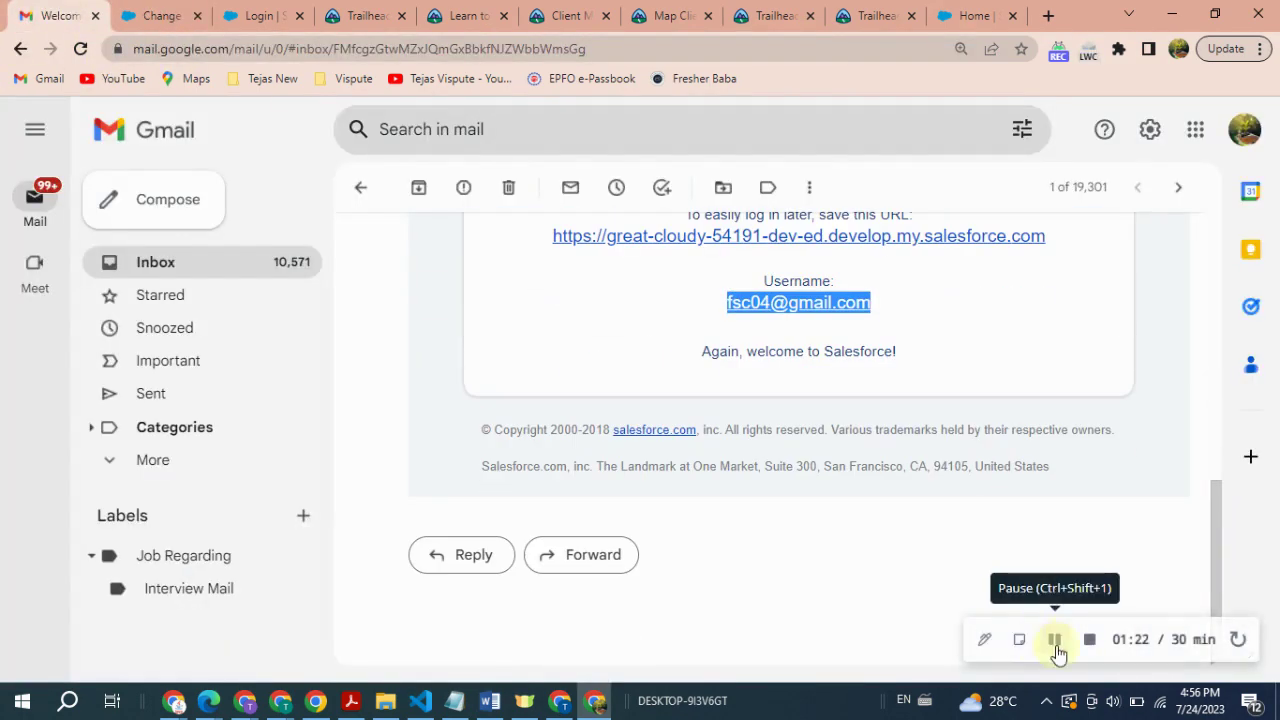
click(1056, 645)
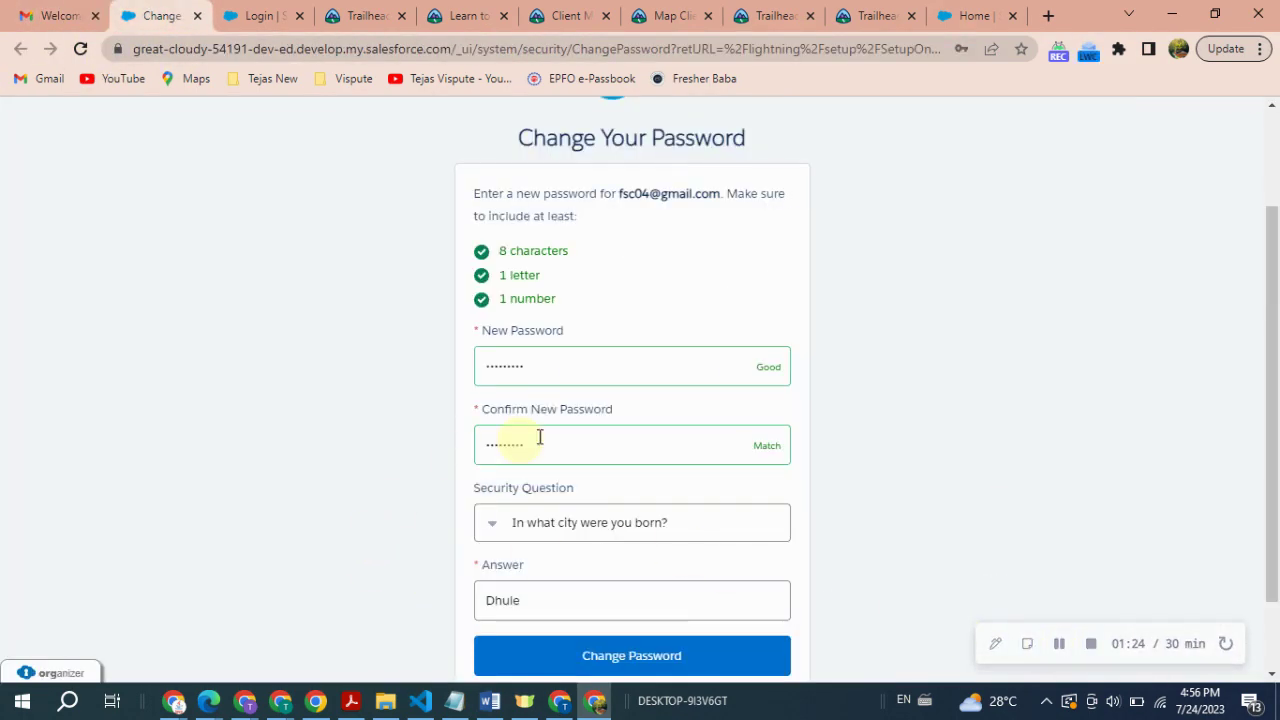
scroll(571, 491, down, 1)
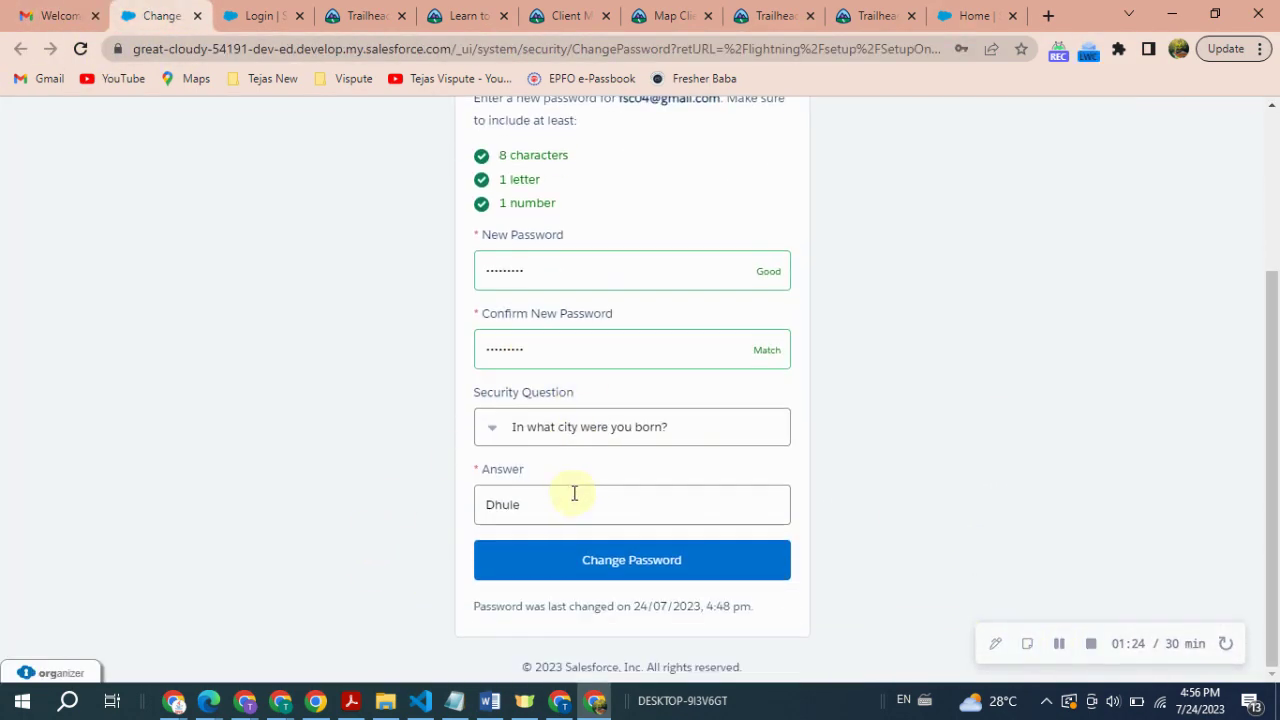
scroll(563, 428, up, 3)
scroll(563, 428, down, 2)
click(622, 558)
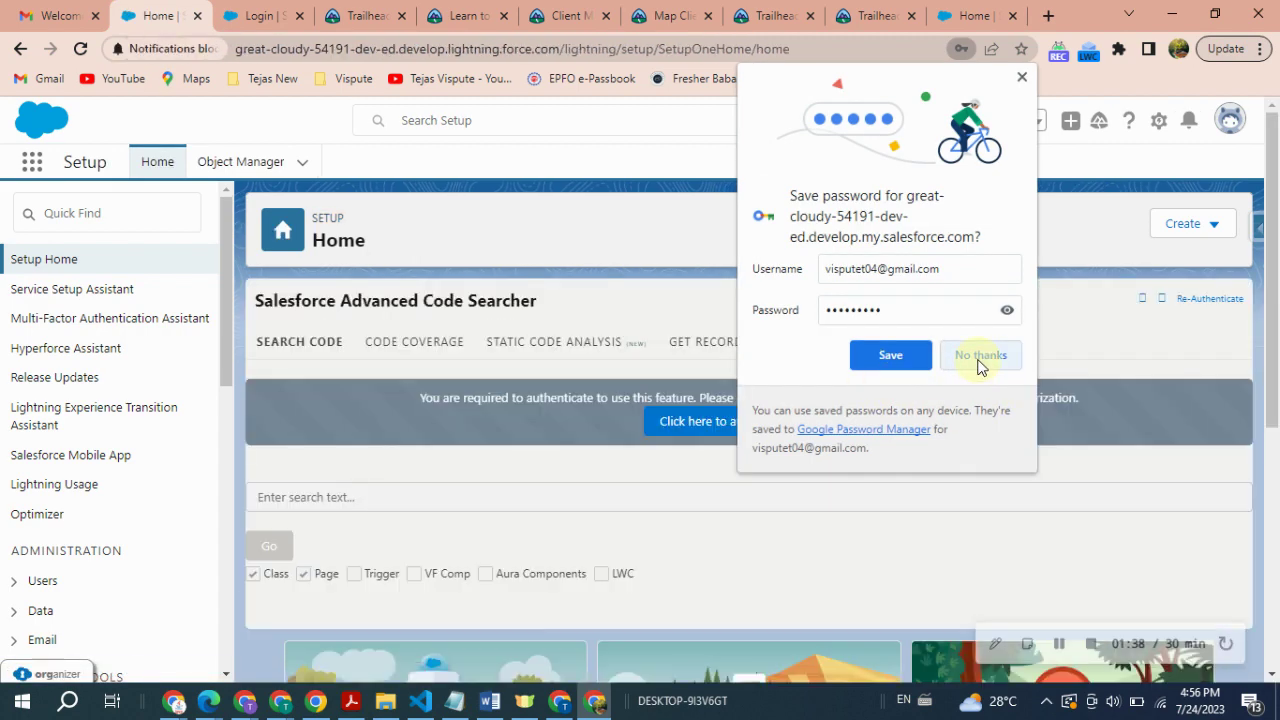
- Dismiss the browser's save-password offer and the Go Mobile panel
click(979, 360)
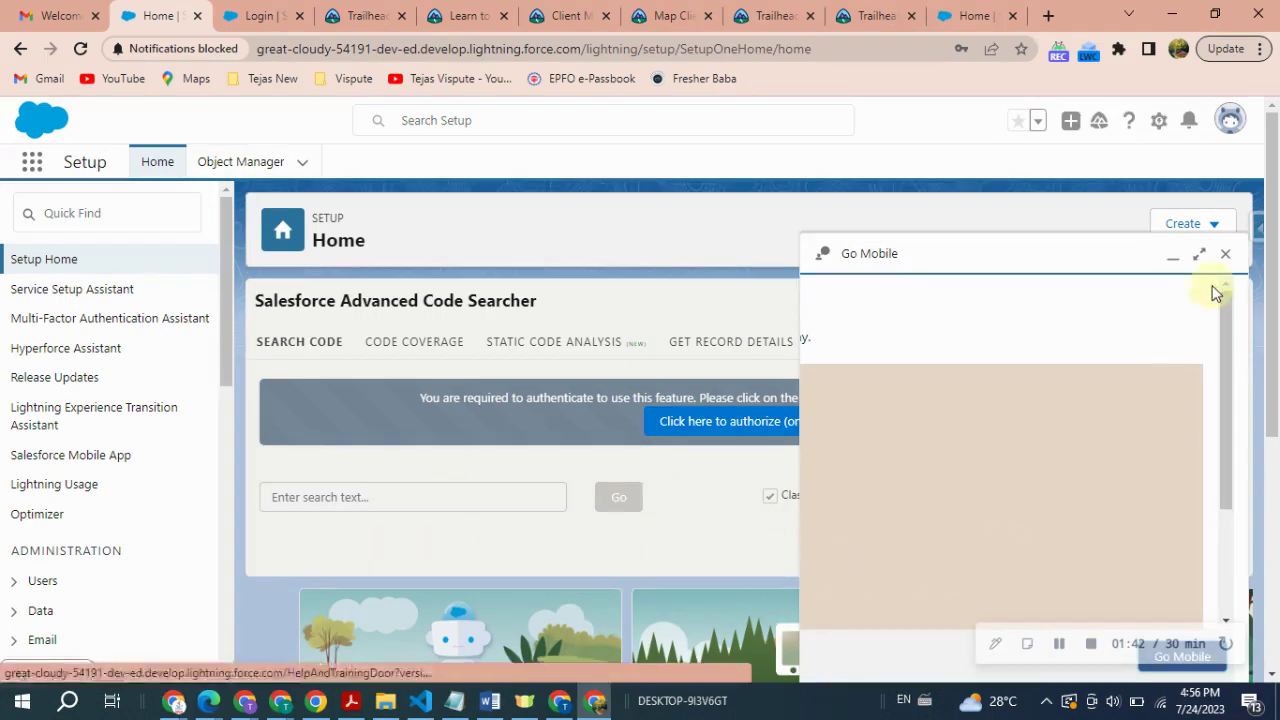
click(1225, 254)
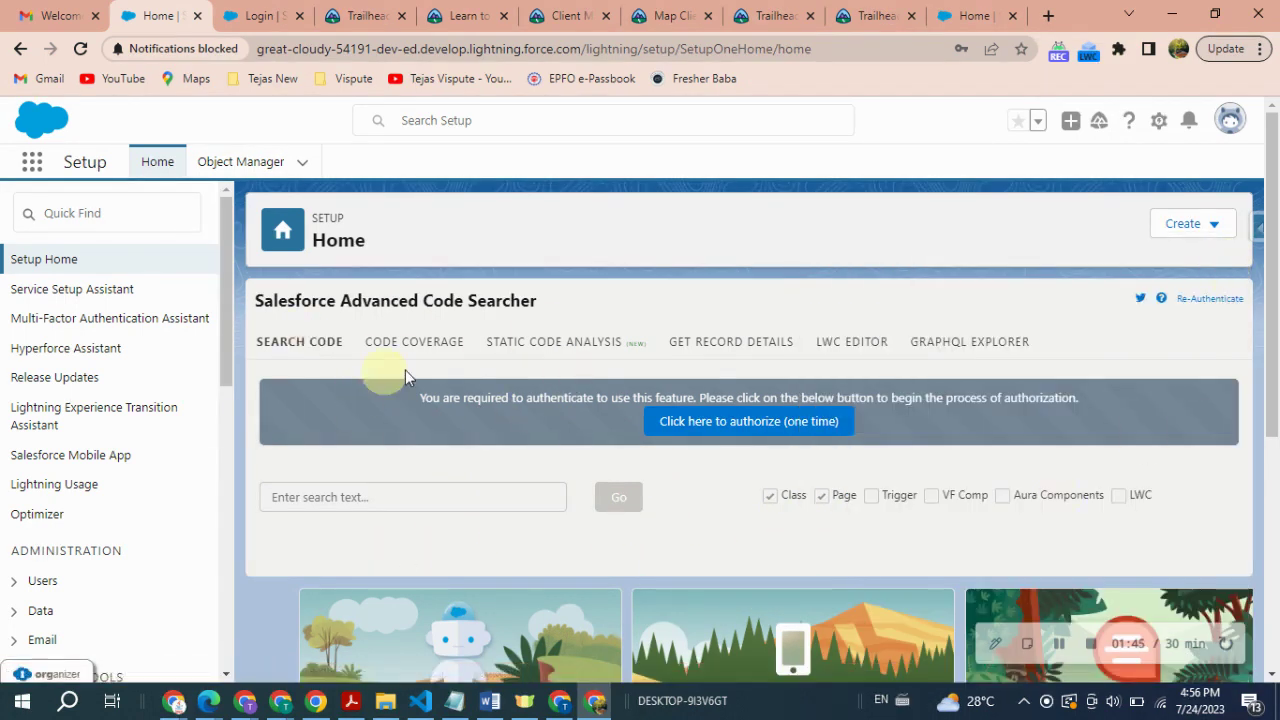
click(628, 358)
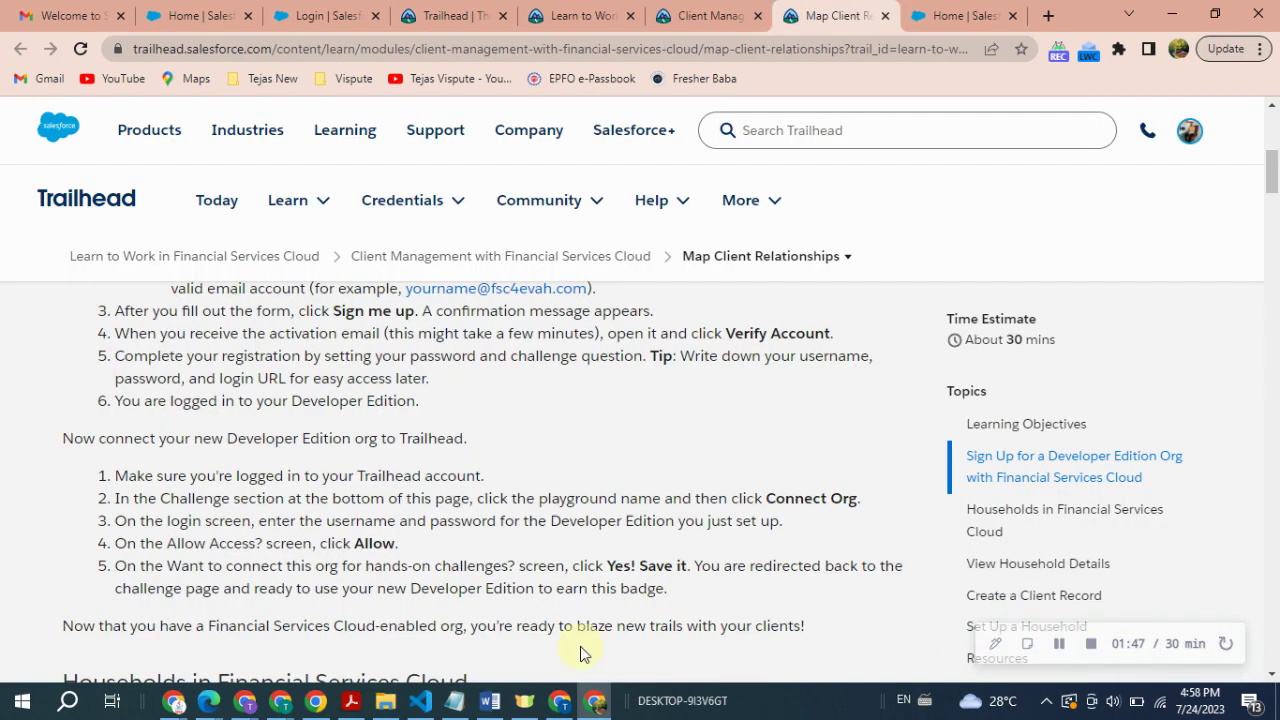
- Highlight the Map Client Relationships unit's five org-connection steps
scroll(423, 560, up, 3)
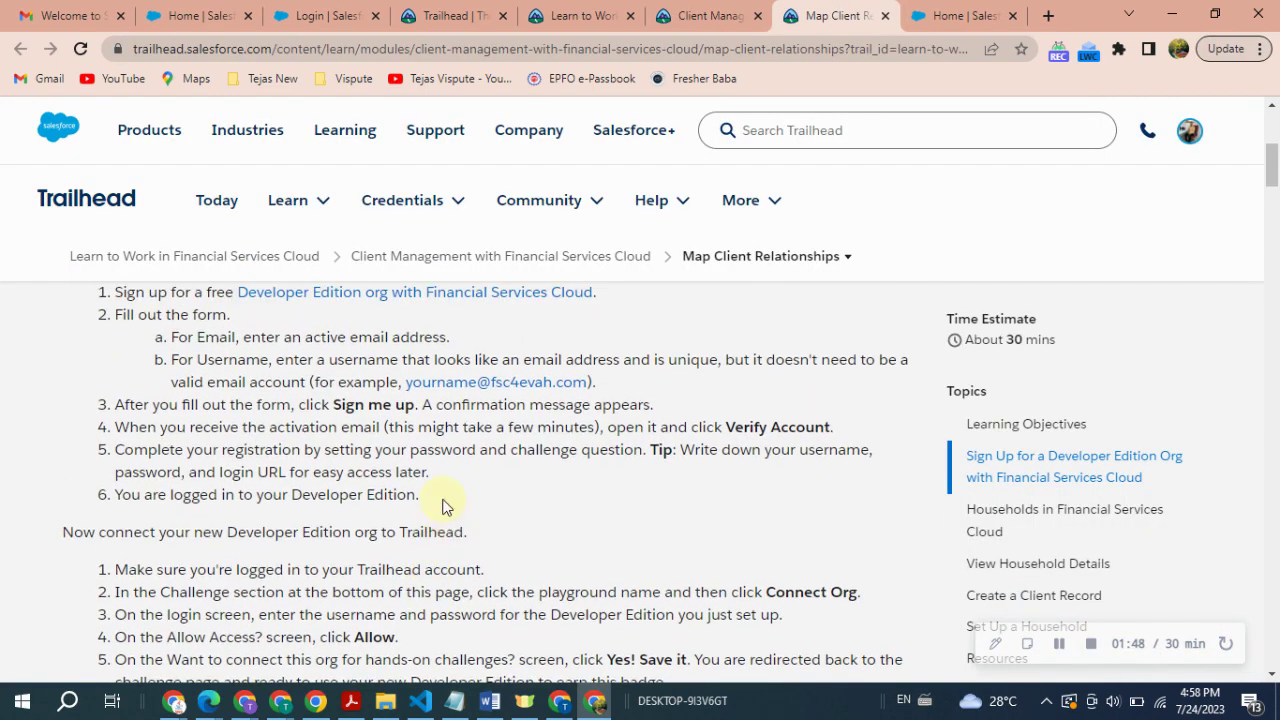
drag(445, 505, 143, 320)
scroll(82, 430, up, 2)
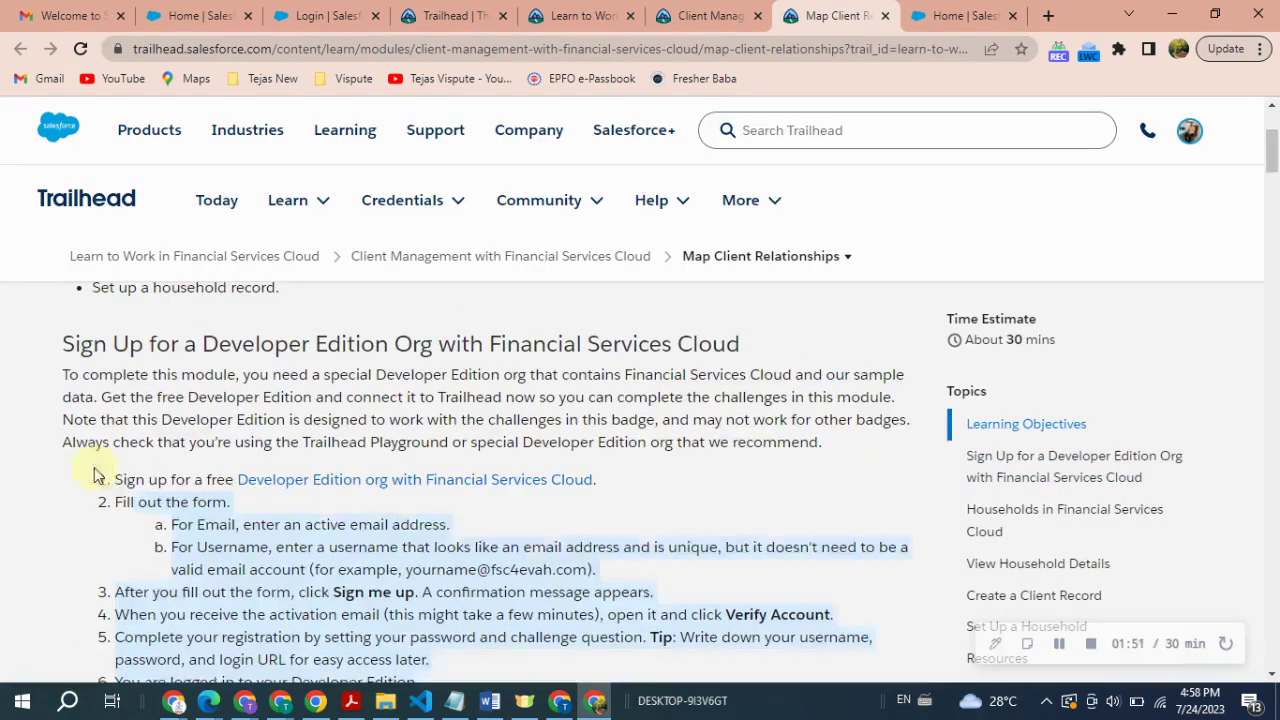
drag(97, 475, 180, 512)
click(180, 512)
scroll(349, 508, down, 4)
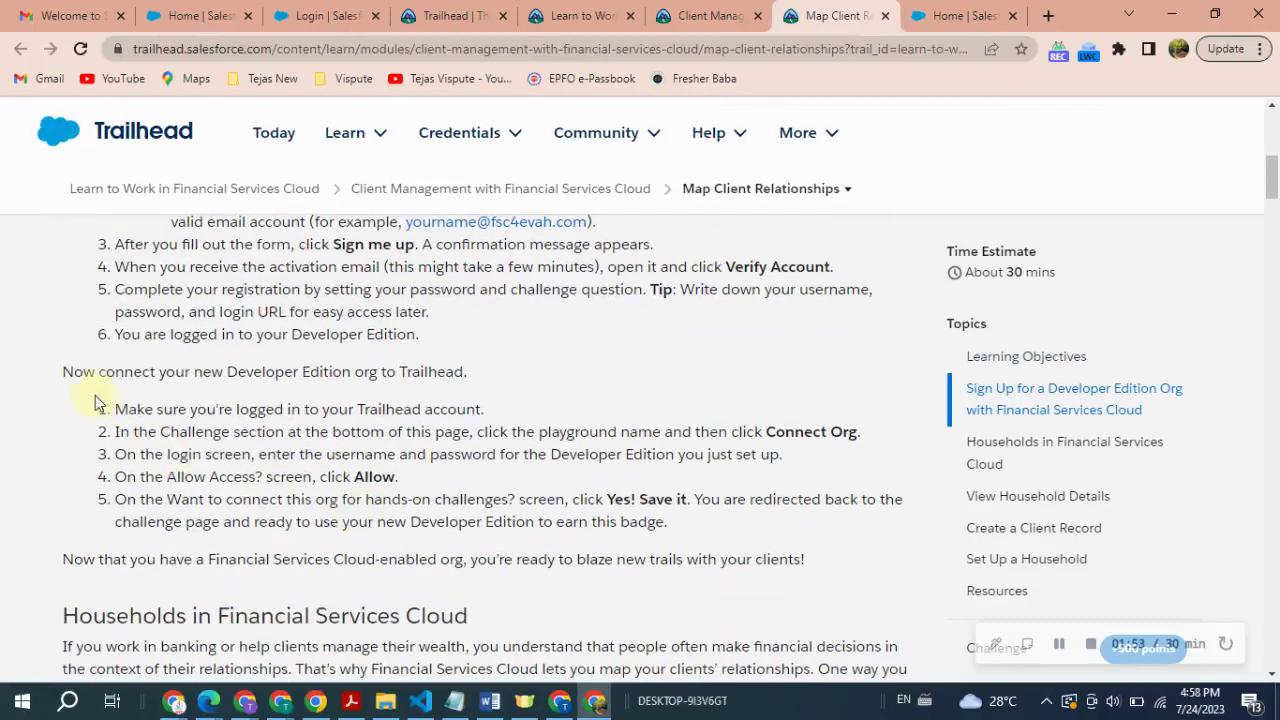
drag(152, 371, 409, 367)
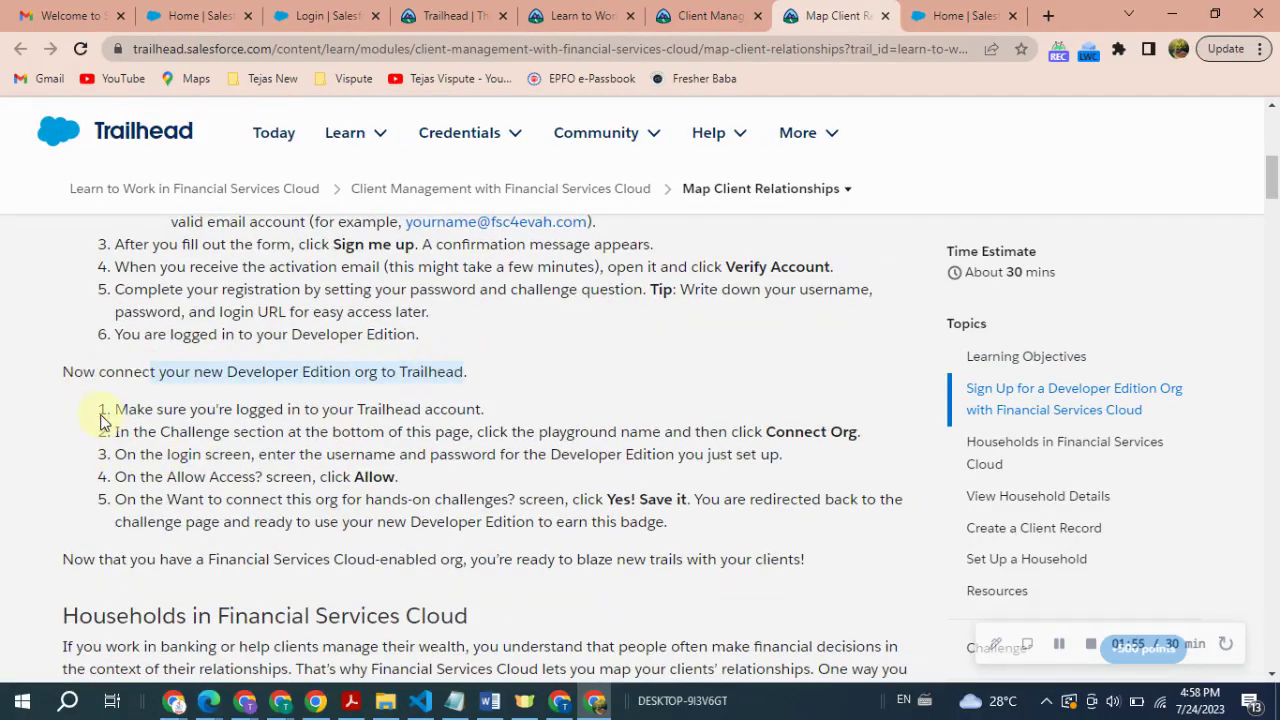
drag(104, 412, 648, 521)
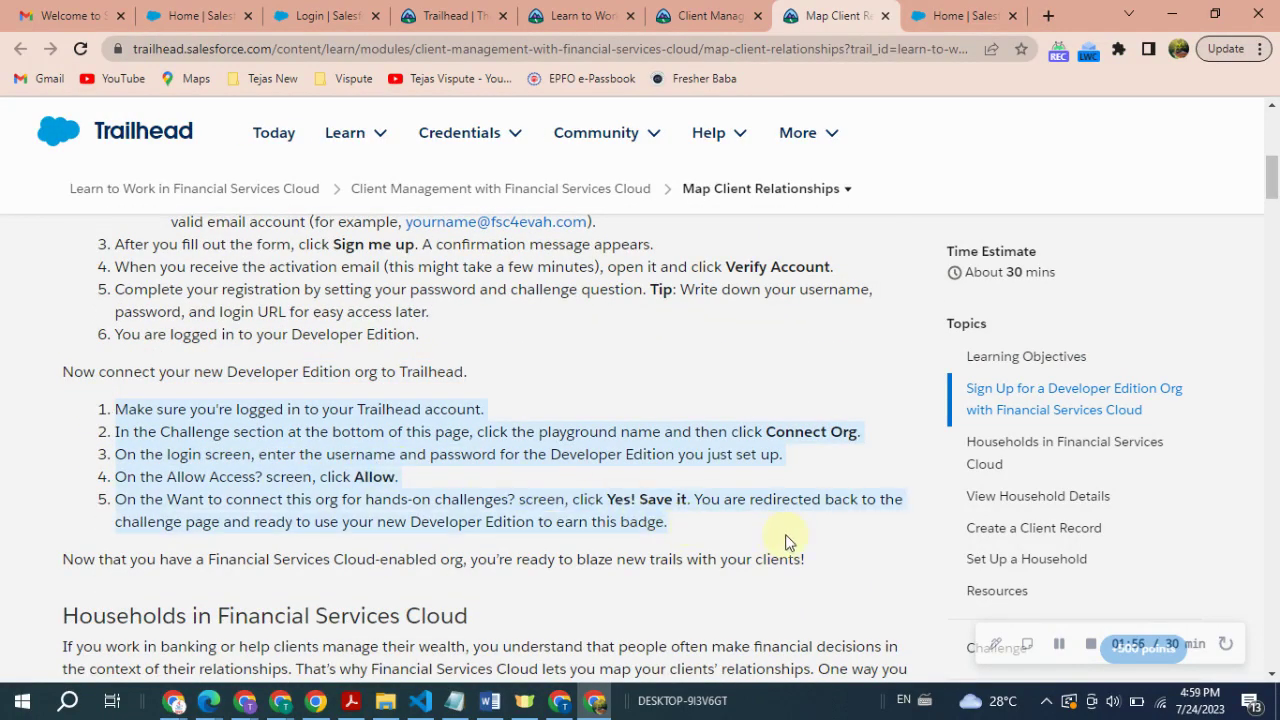
- Move down to the hands-on challenge and bring up the list of hands-on orgs
scroll(785, 541, down, 6)
click(966, 590)
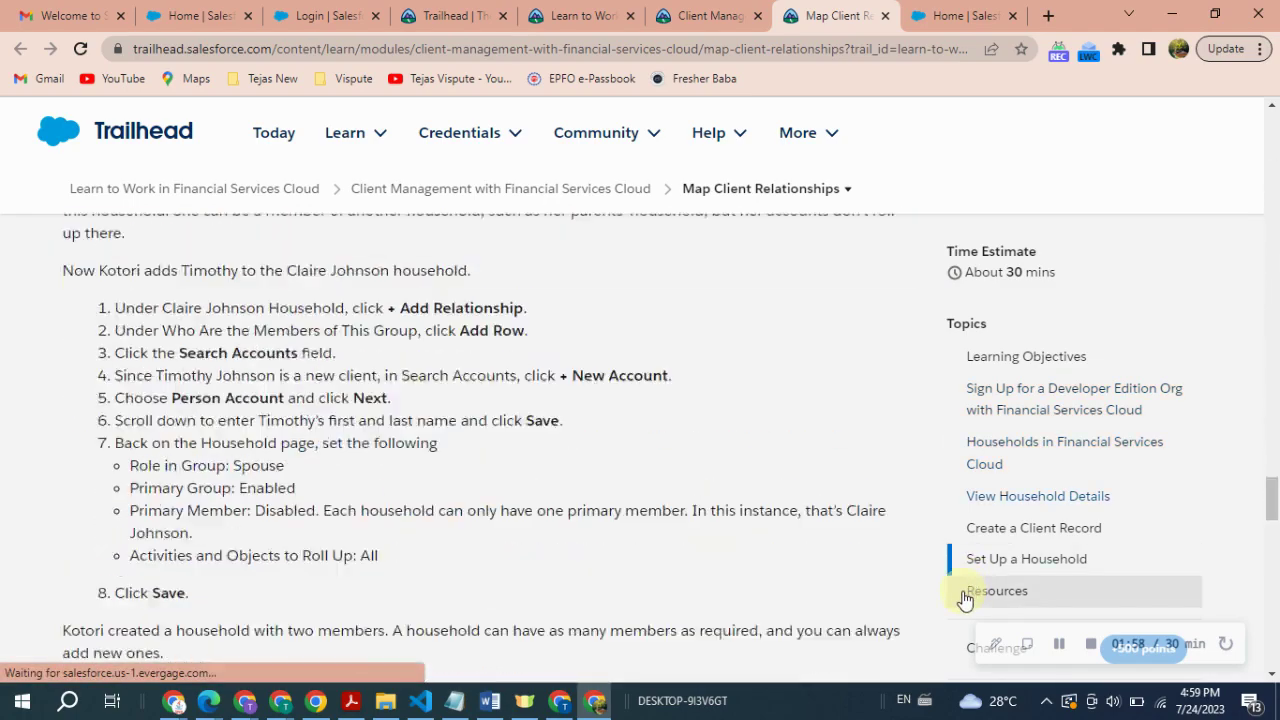
scroll(491, 520, down, 10)
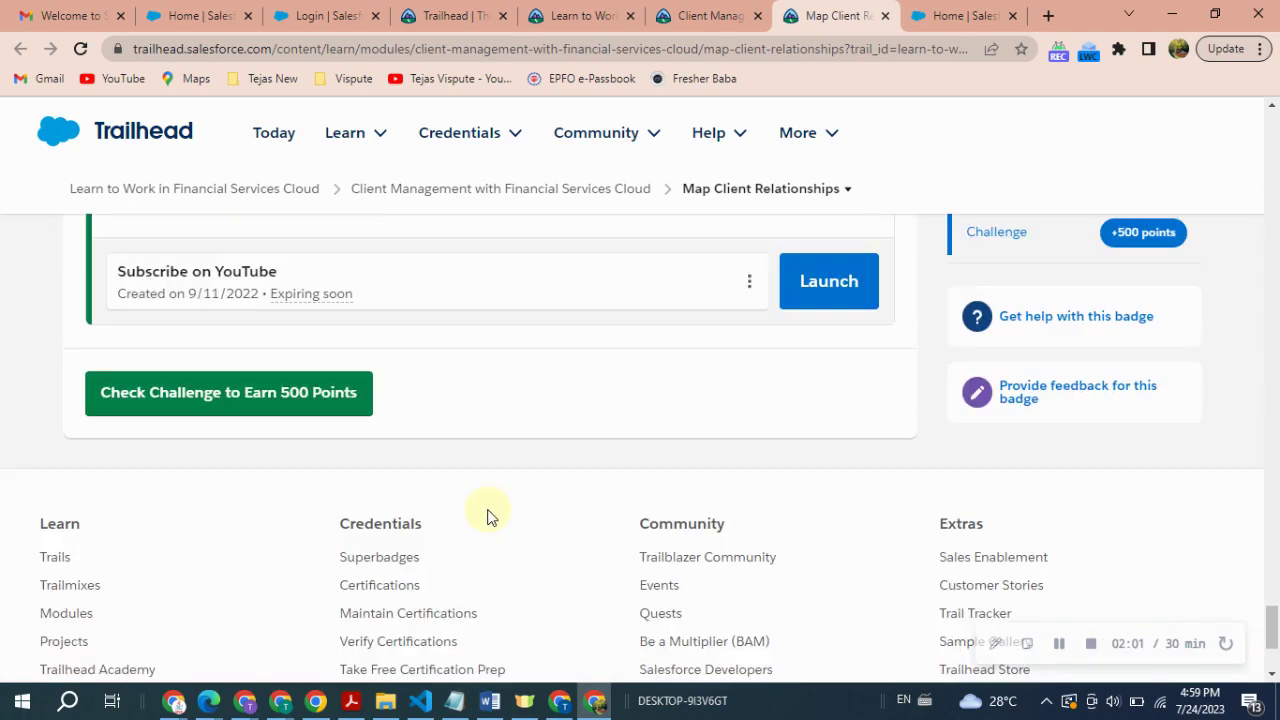
scroll(487, 517, up, 1)
click(749, 374)
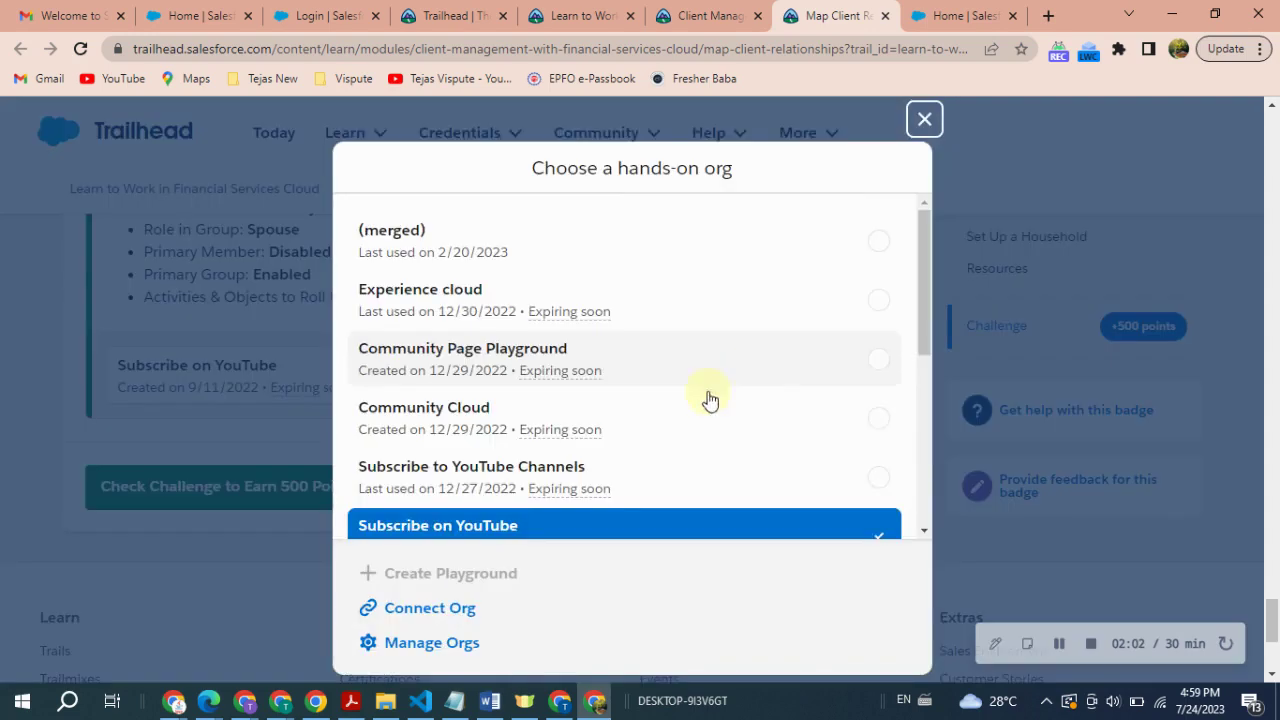
- Connect a new org by logging in with the developer org's username and password
click(443, 610)
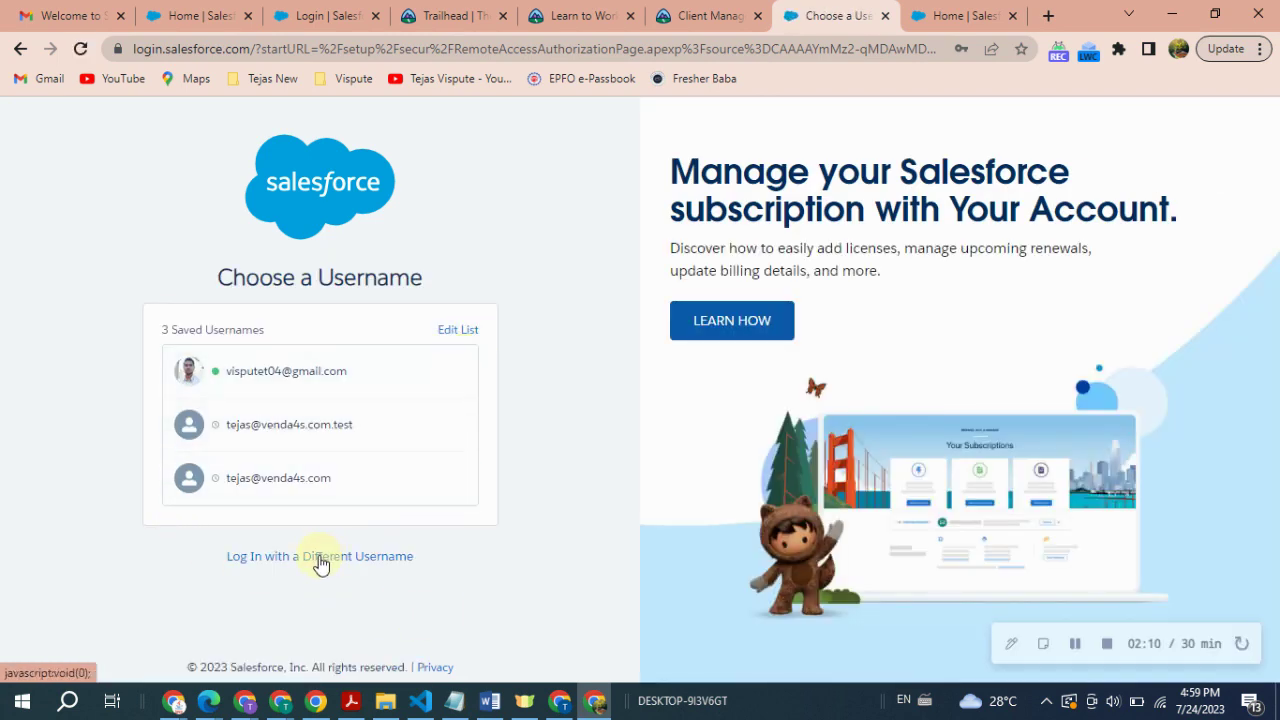
click(318, 556)
key(ctrl+v)
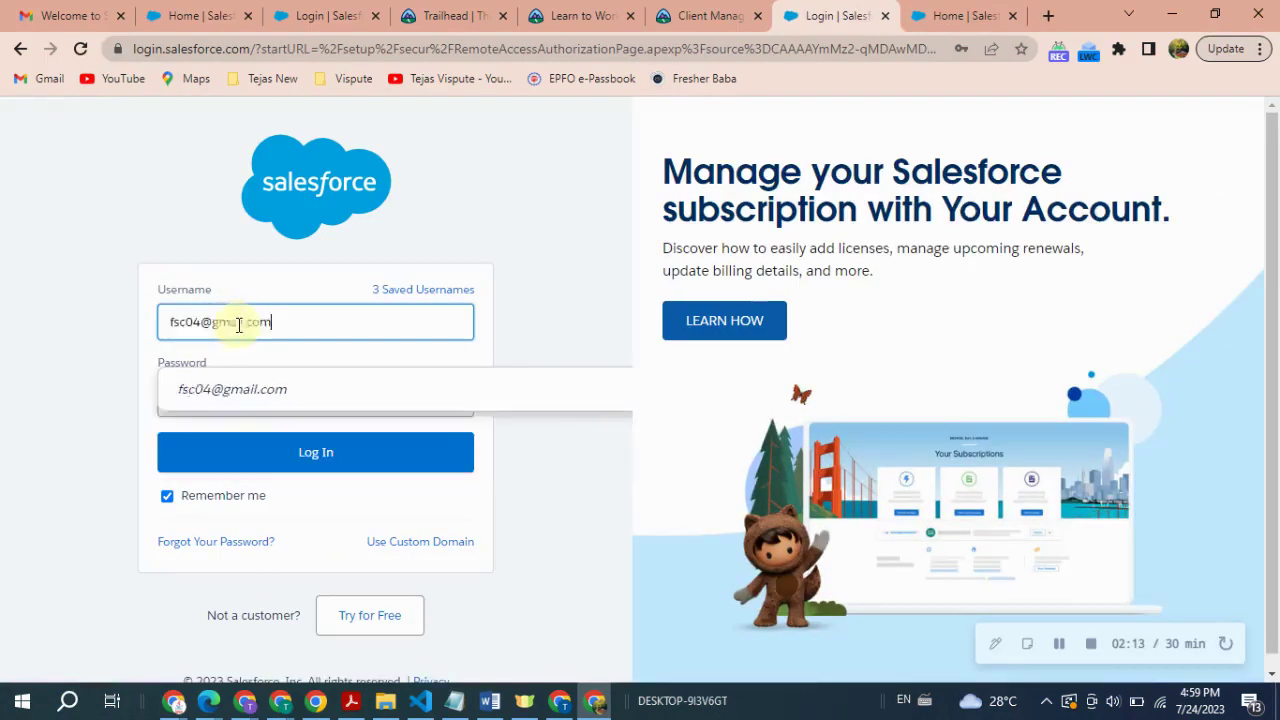
double_click(246, 394)
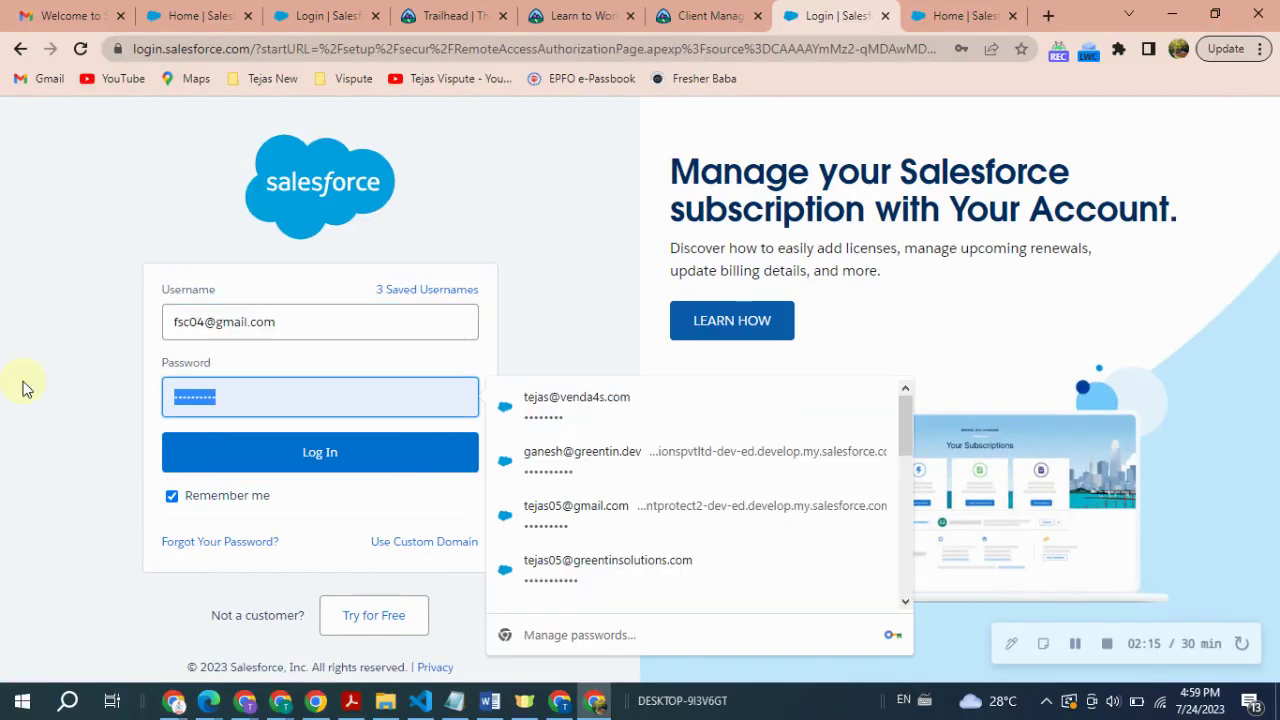
text(**)
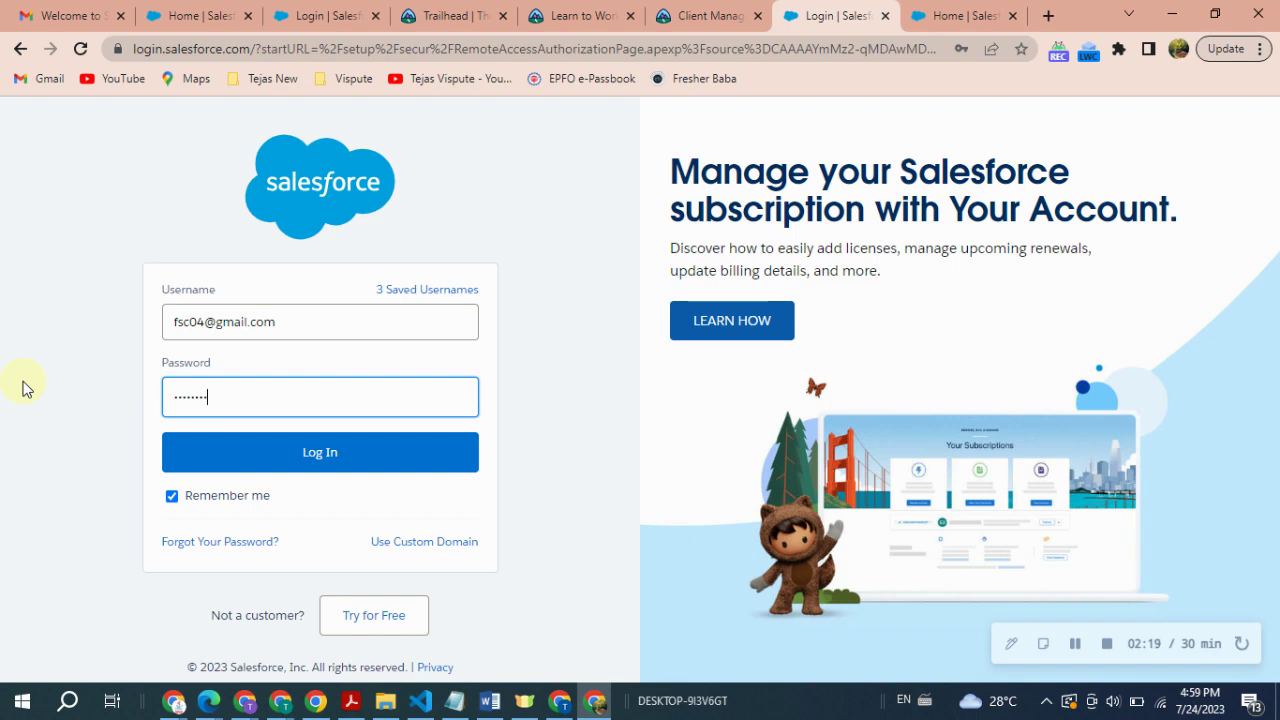
click(243, 455)
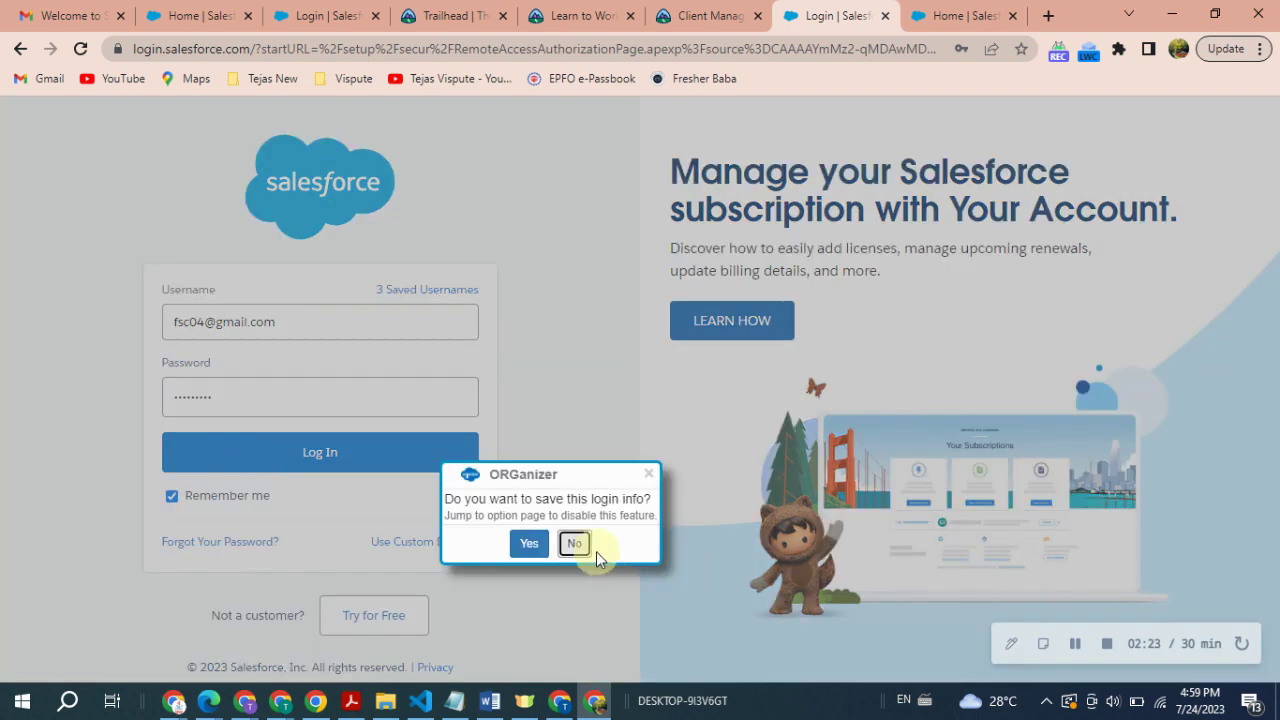
- Allow Trailhead access to the developer org and save its login in the browser
click(533, 542)
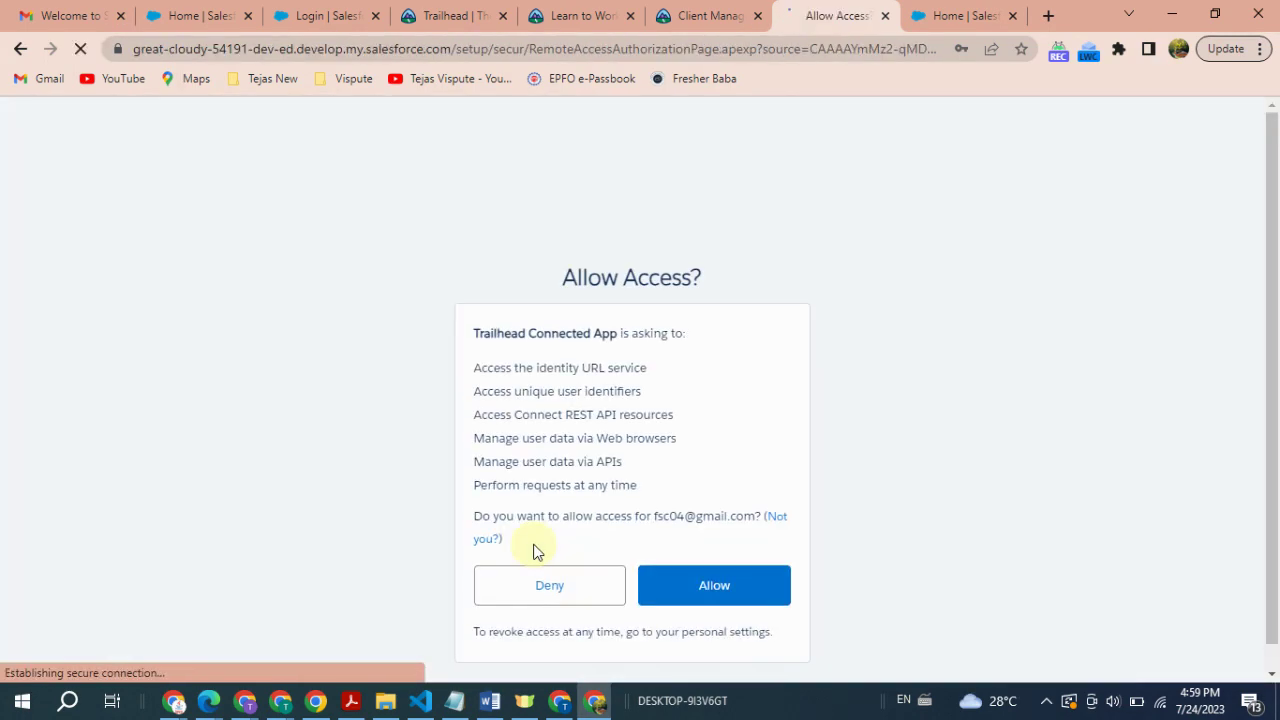
click(686, 586)
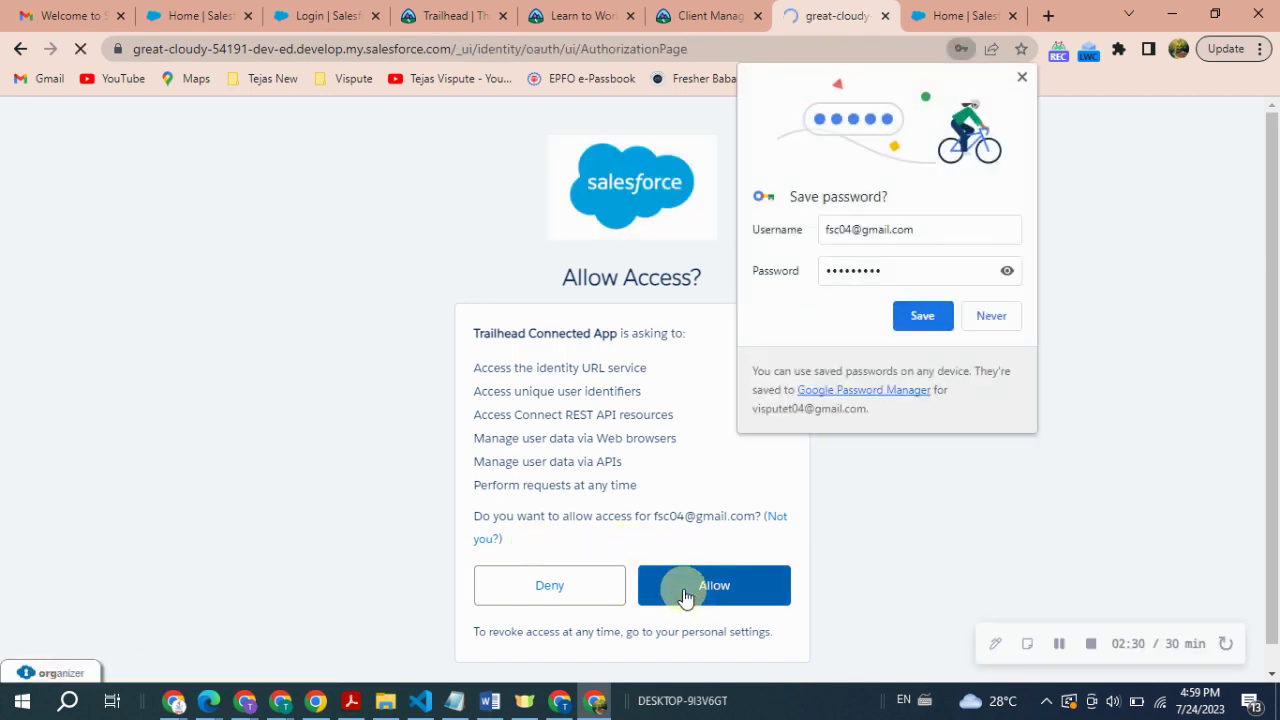
click(922, 316)
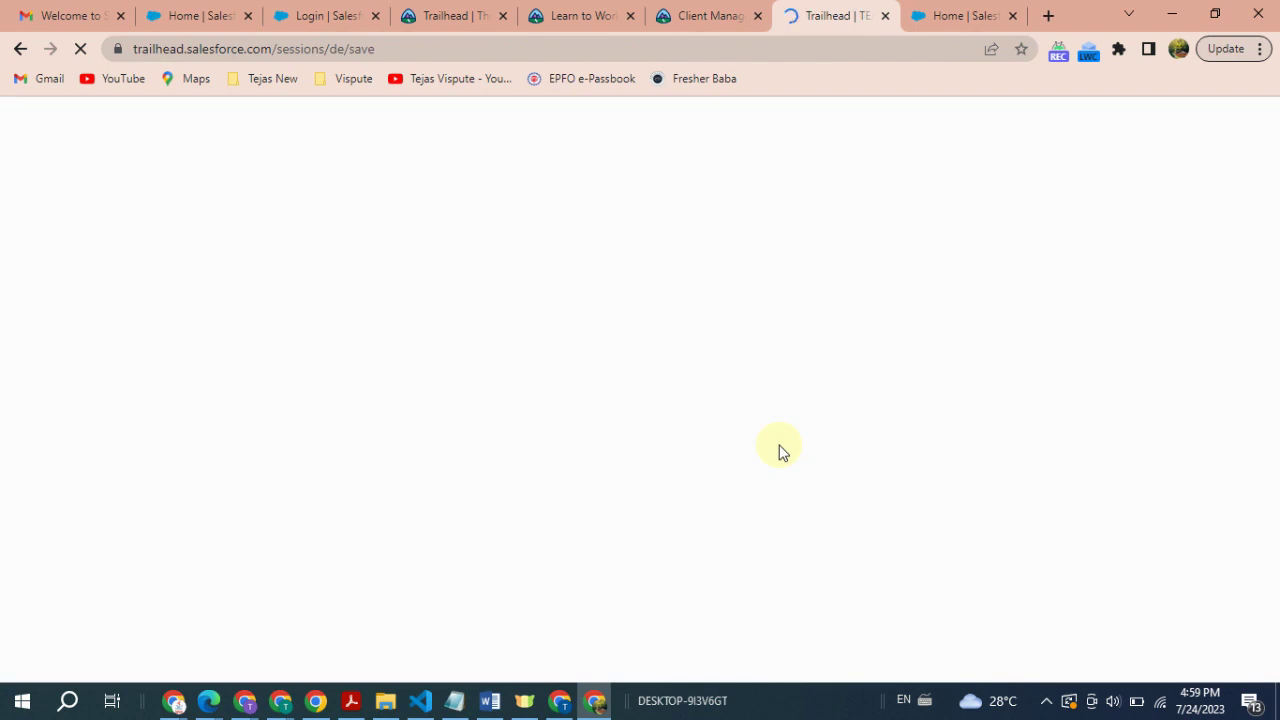
- Confirm connecting the developer org to Trailhead
scroll(751, 434, down, 4)
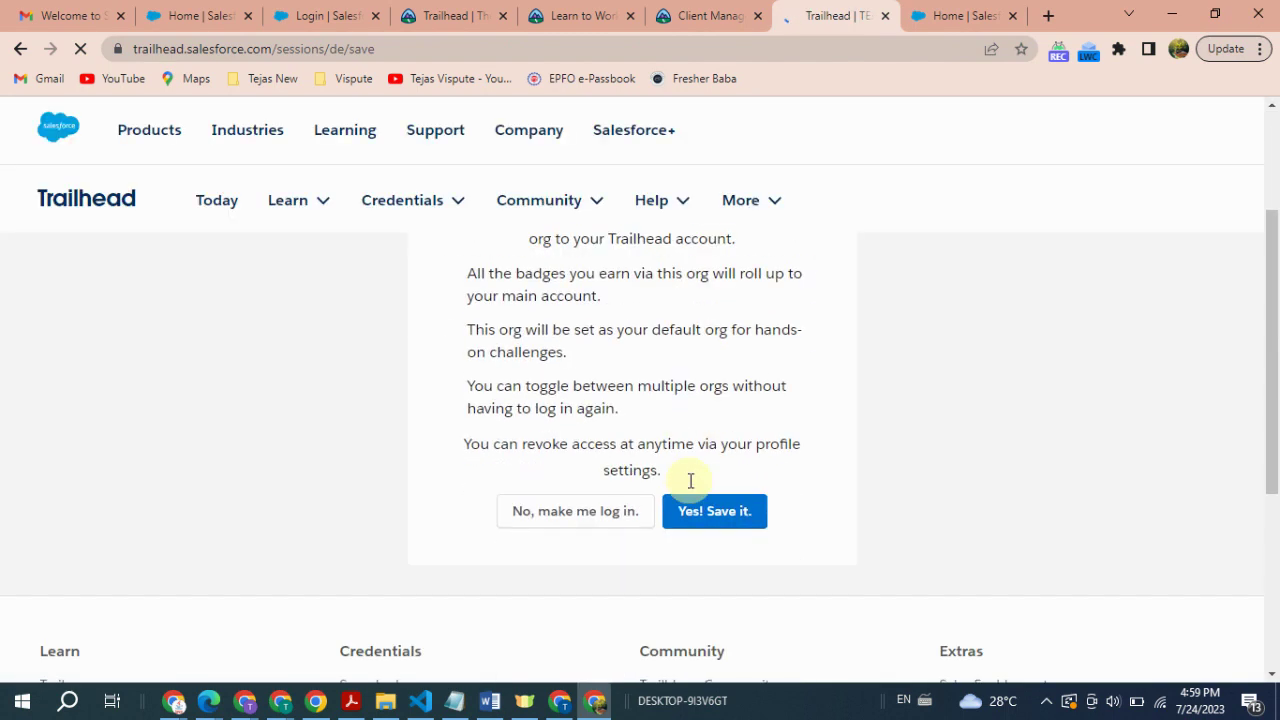
click(726, 366)
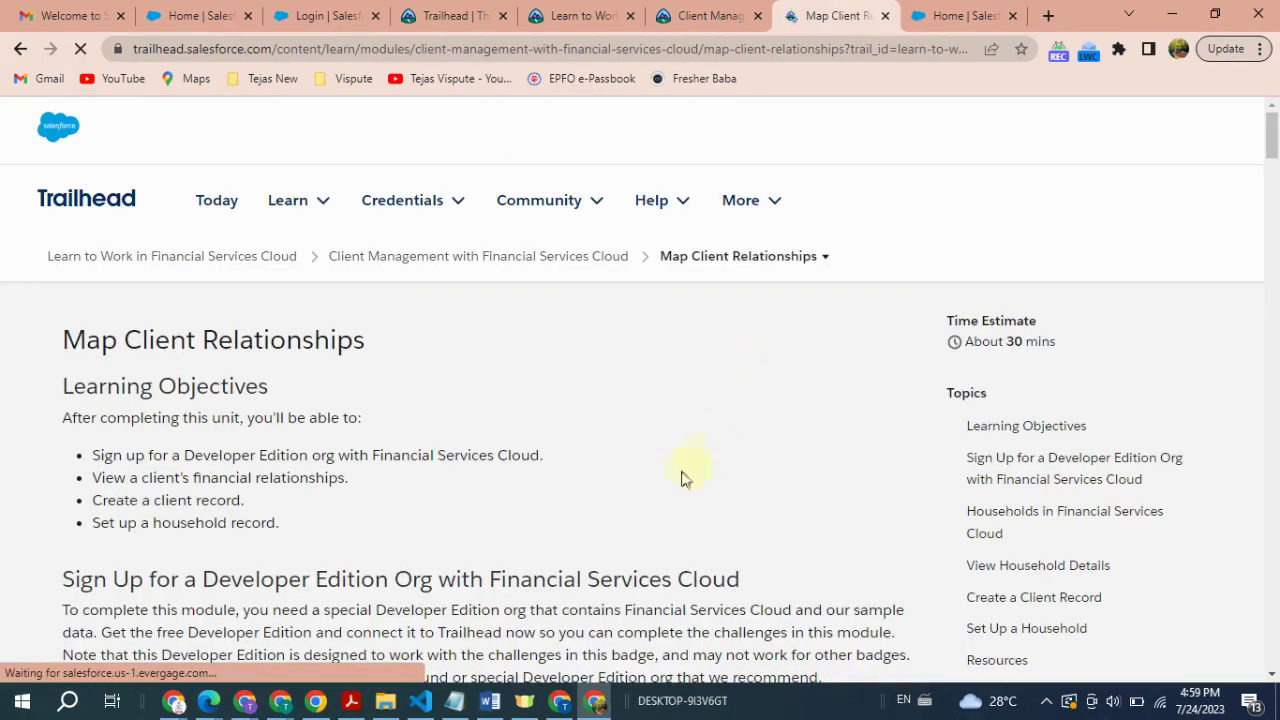
scroll(645, 455, down, 10)
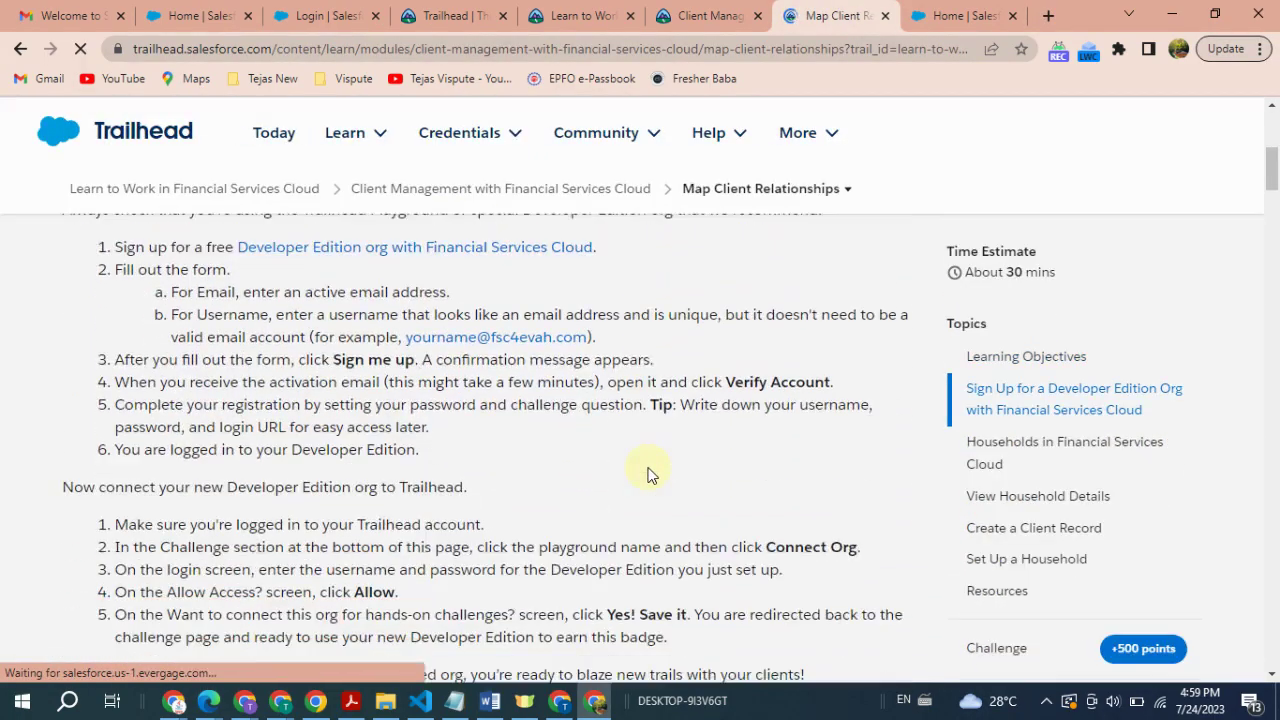
scroll(645, 470, down, 15)
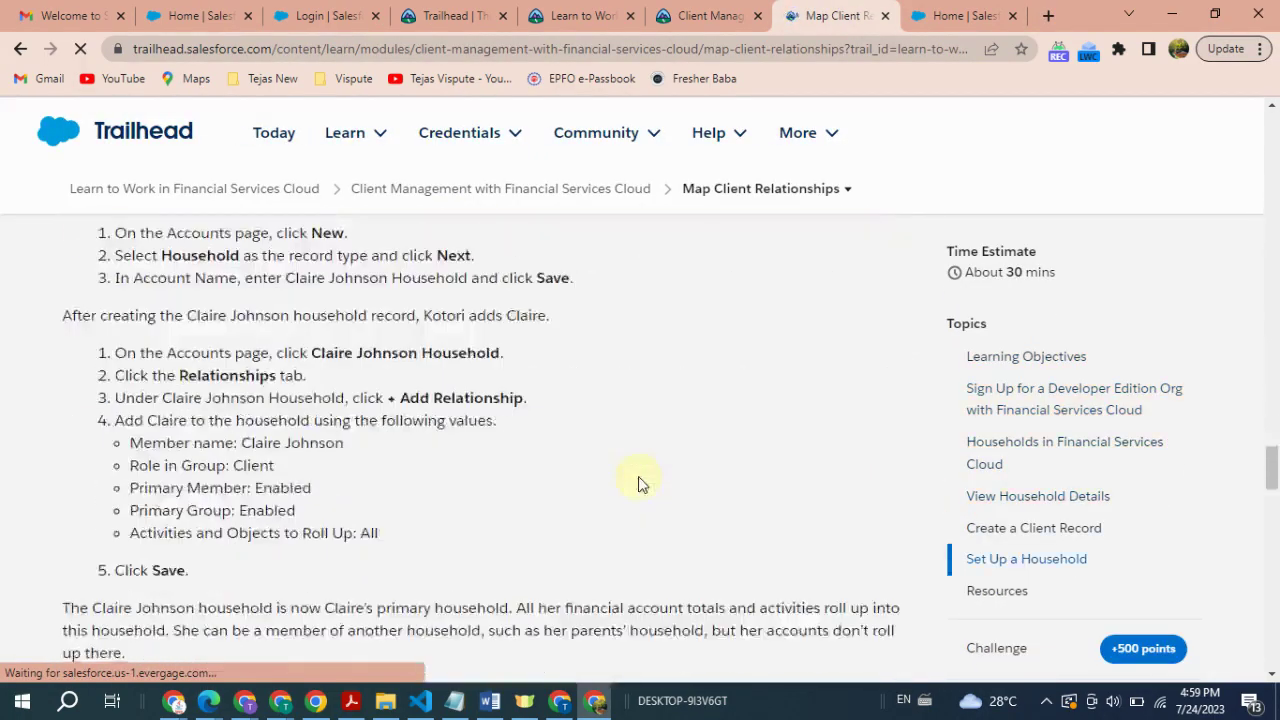
scroll(640, 480, down, 10)
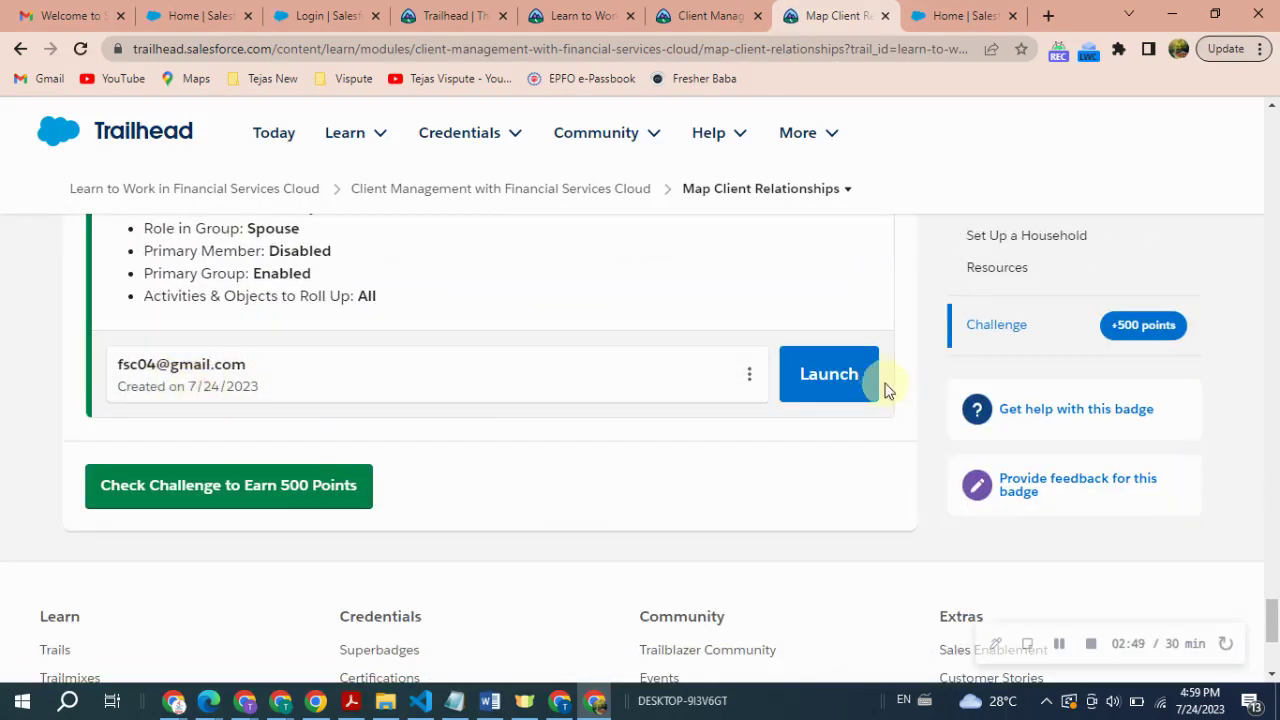
- Launch the hands-on org from the challenge, closing the old Setup tab
click(841, 382)
click(972, 14)
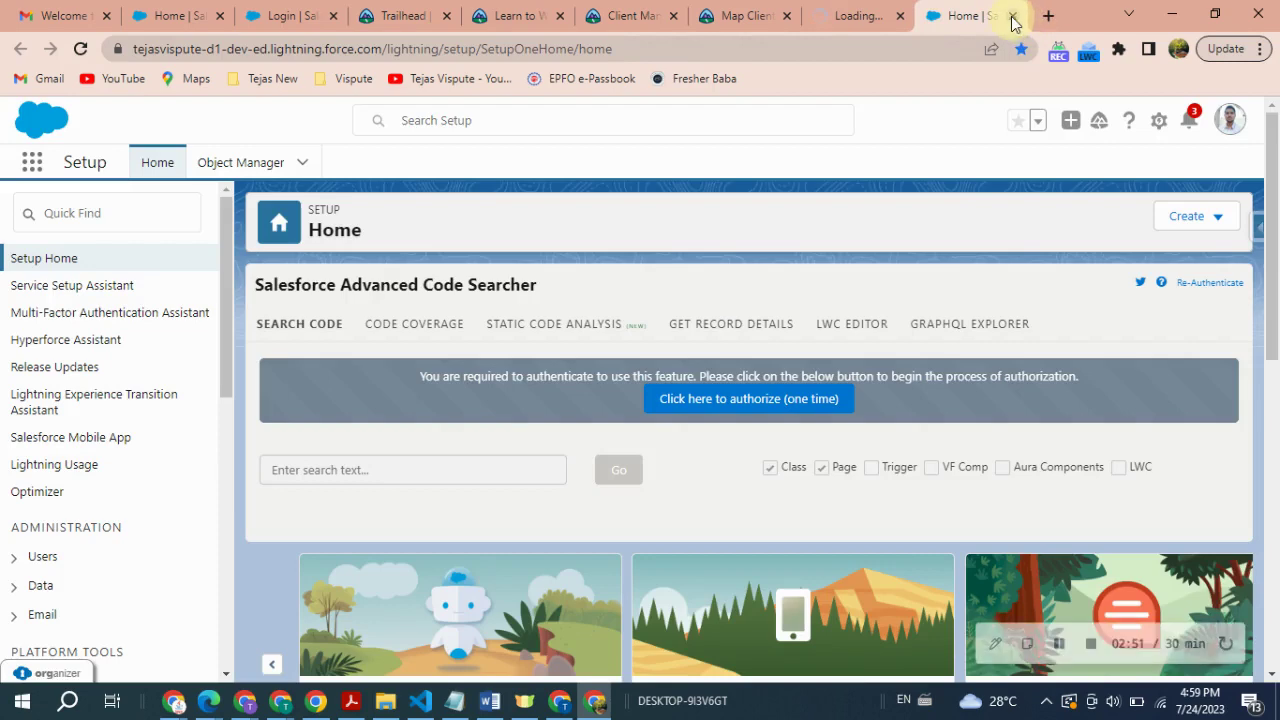
click(1013, 15)
click(841, 8)
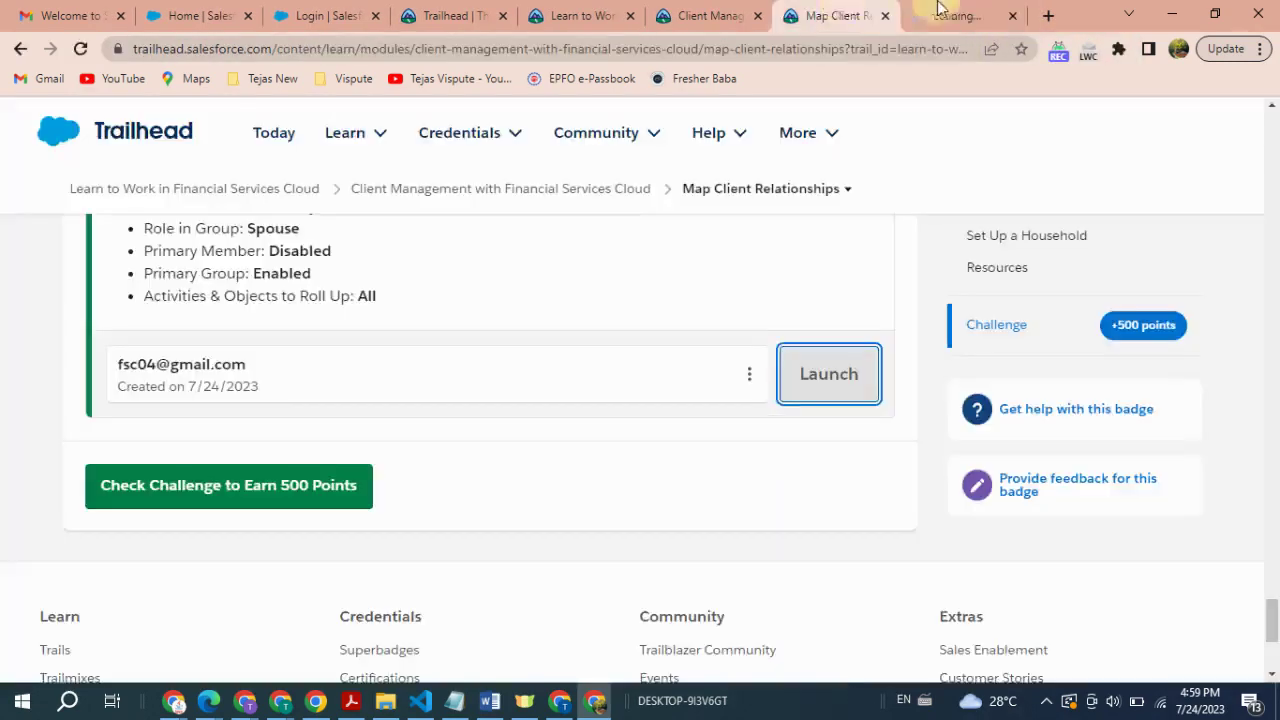
click(955, 8)
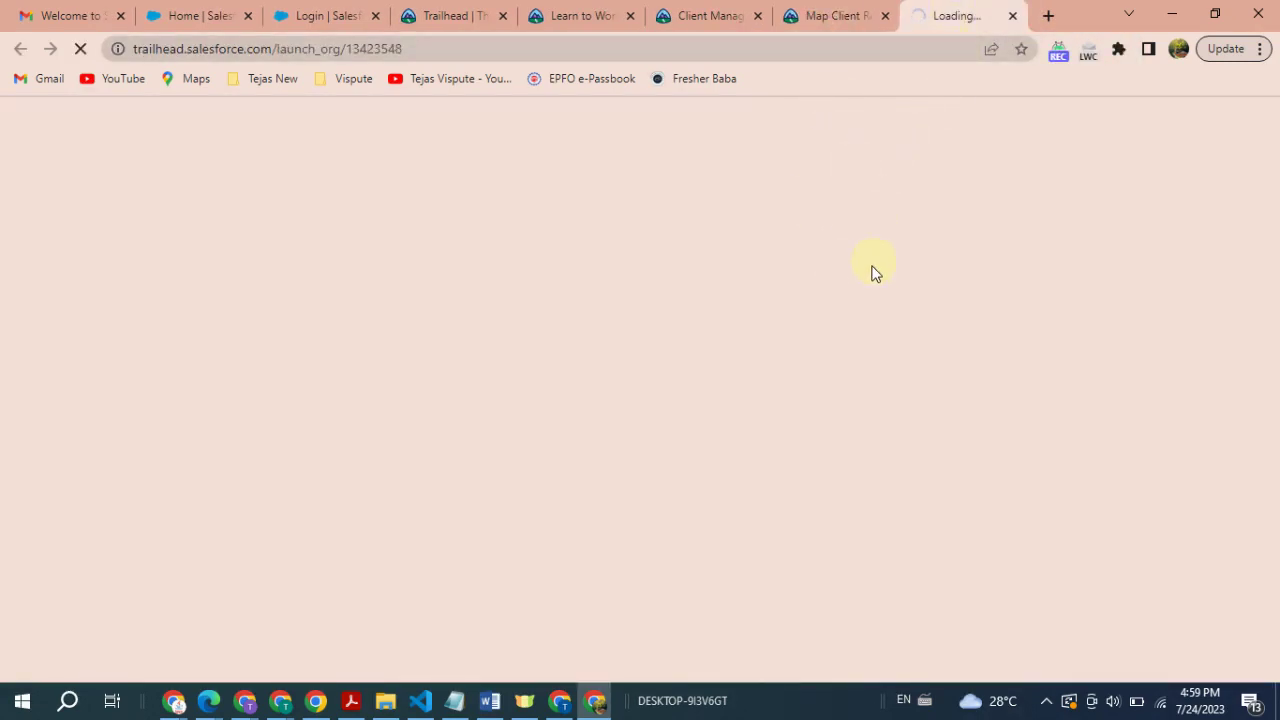
click(835, 12)
scroll(540, 473, up, 15)
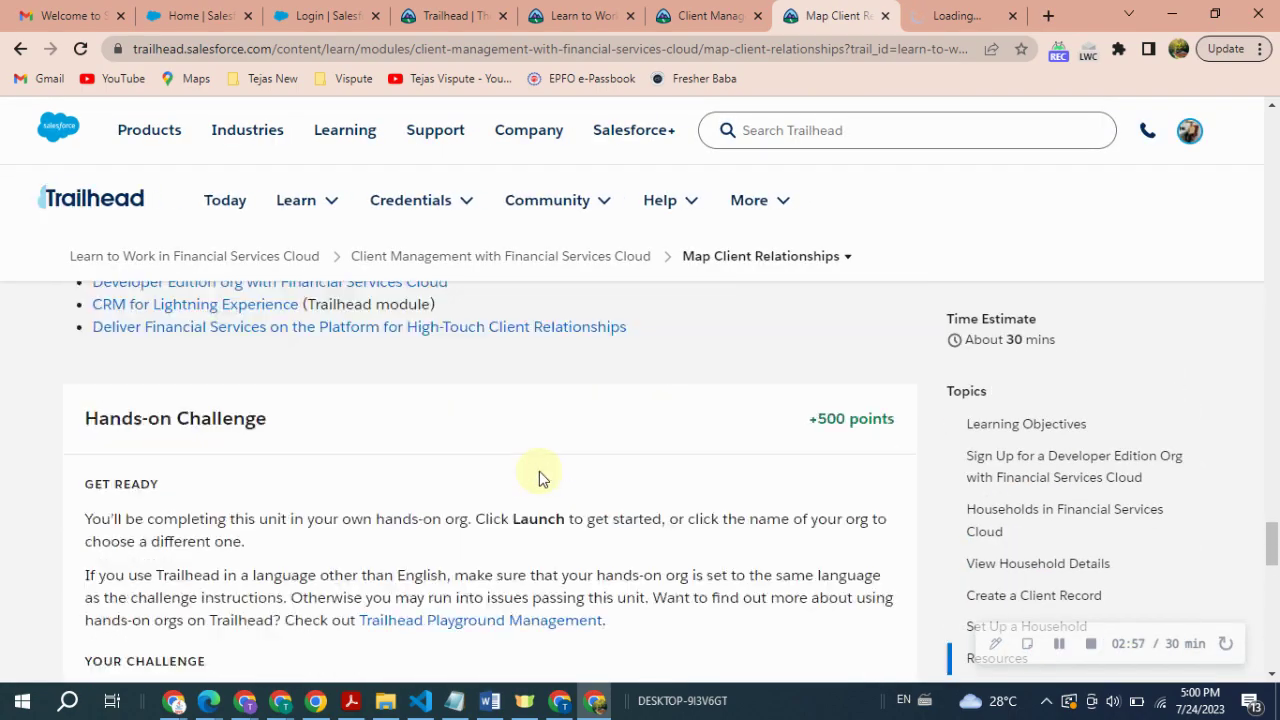
scroll(540, 470, up, 8)
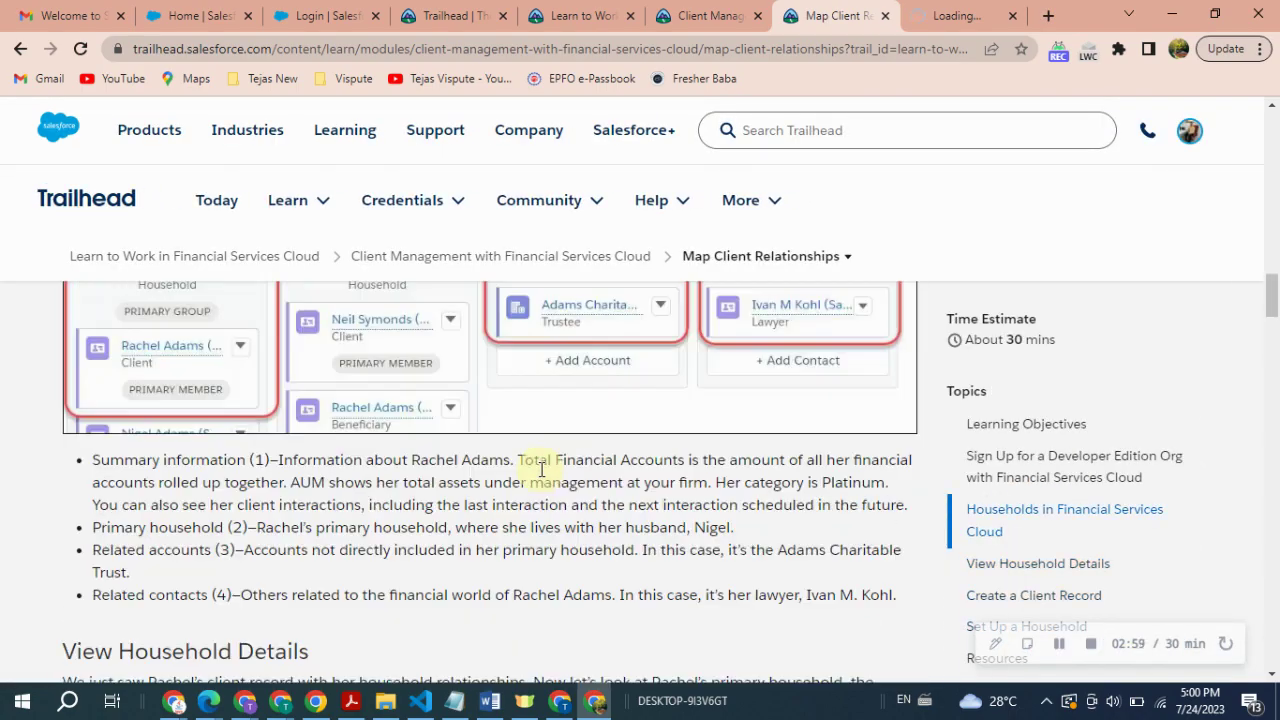
click(1059, 648)
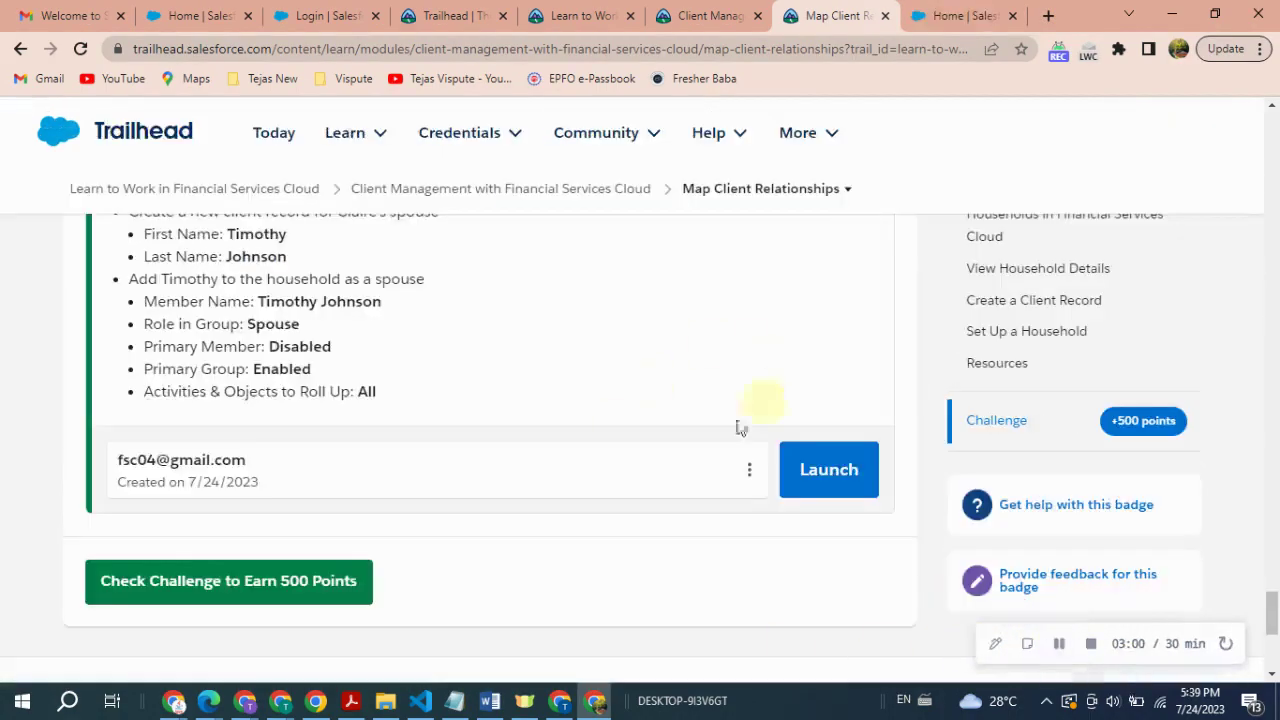
click(829, 478)
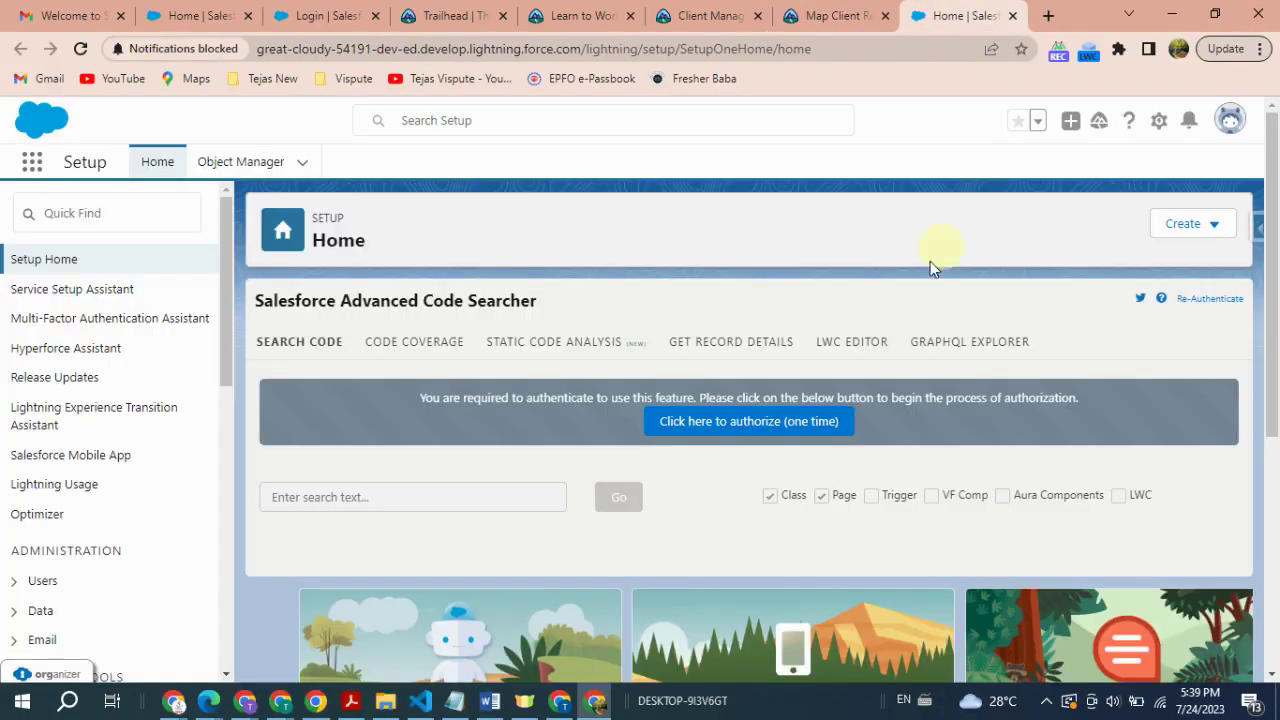
- Find Wealth Management in the App Launcher and open it in a new tab
click(32, 165)
text(Wealth Management)
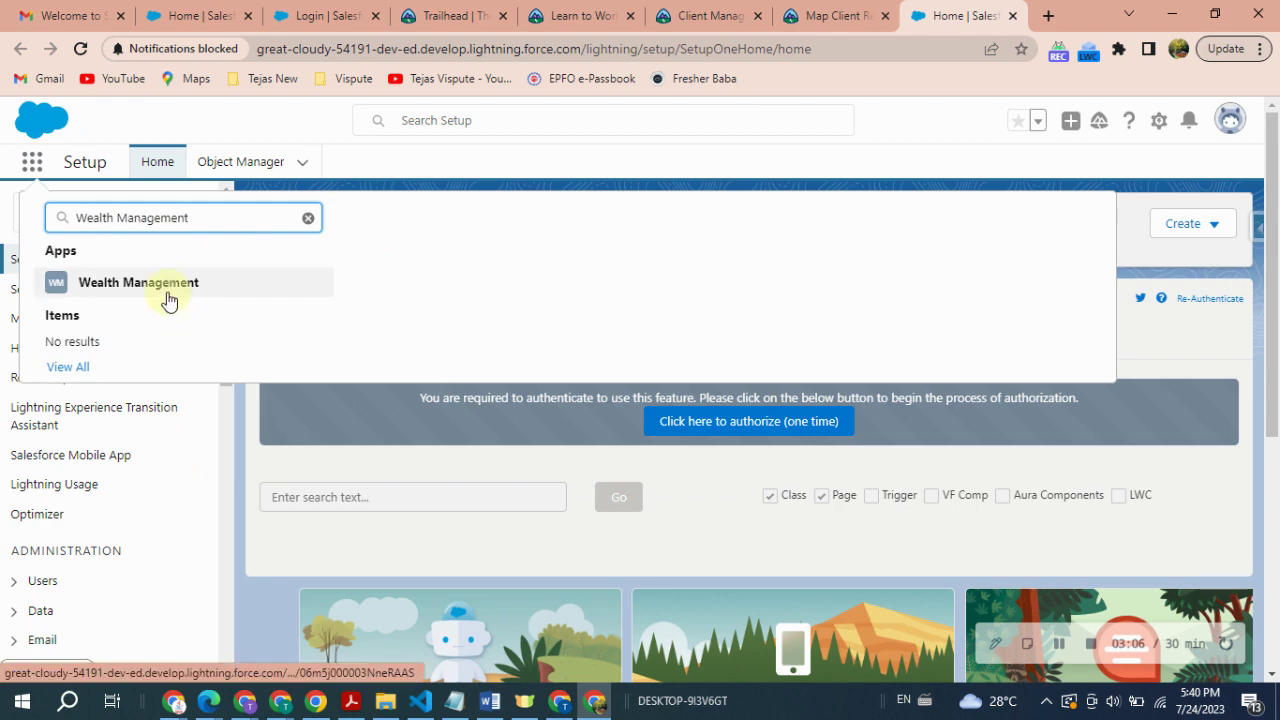
right_click(192, 292)
click(243, 306)
drag(950, 8, 849, 14)
- In the Wealth Management app, go to the Accounts list
click(723, 12)
scroll(320, 408, up, 1)
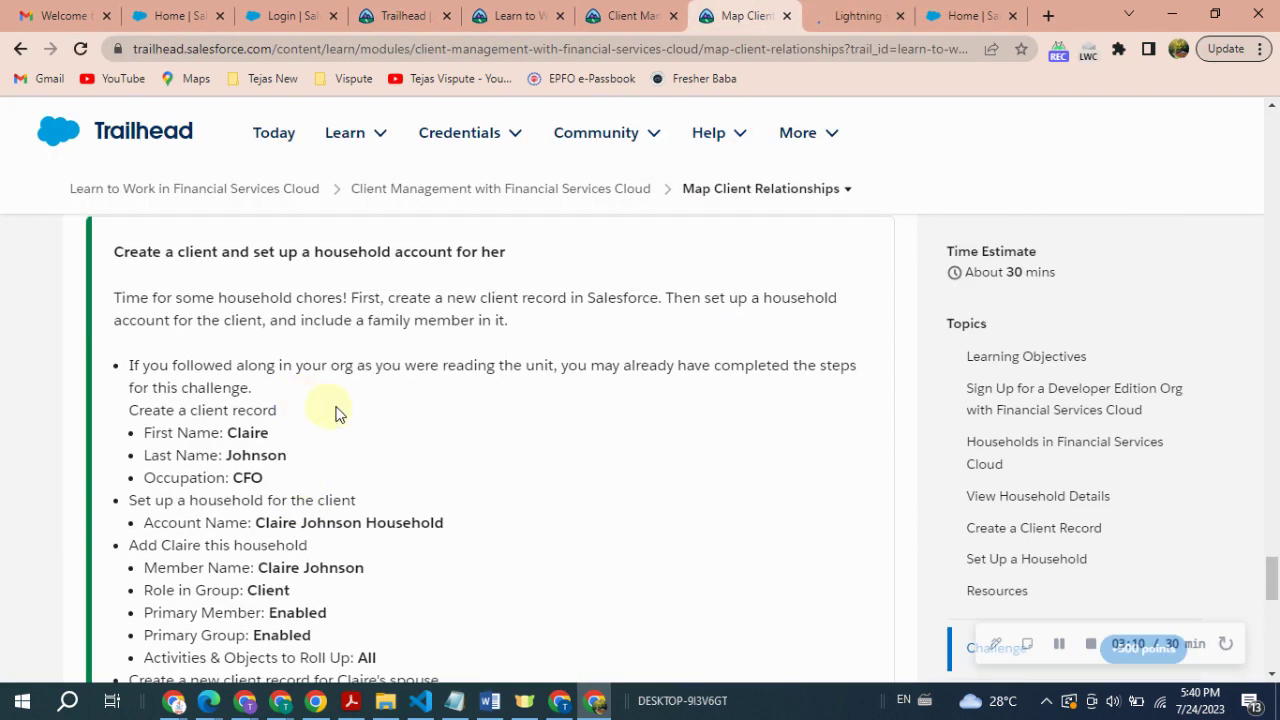
click(868, 15)
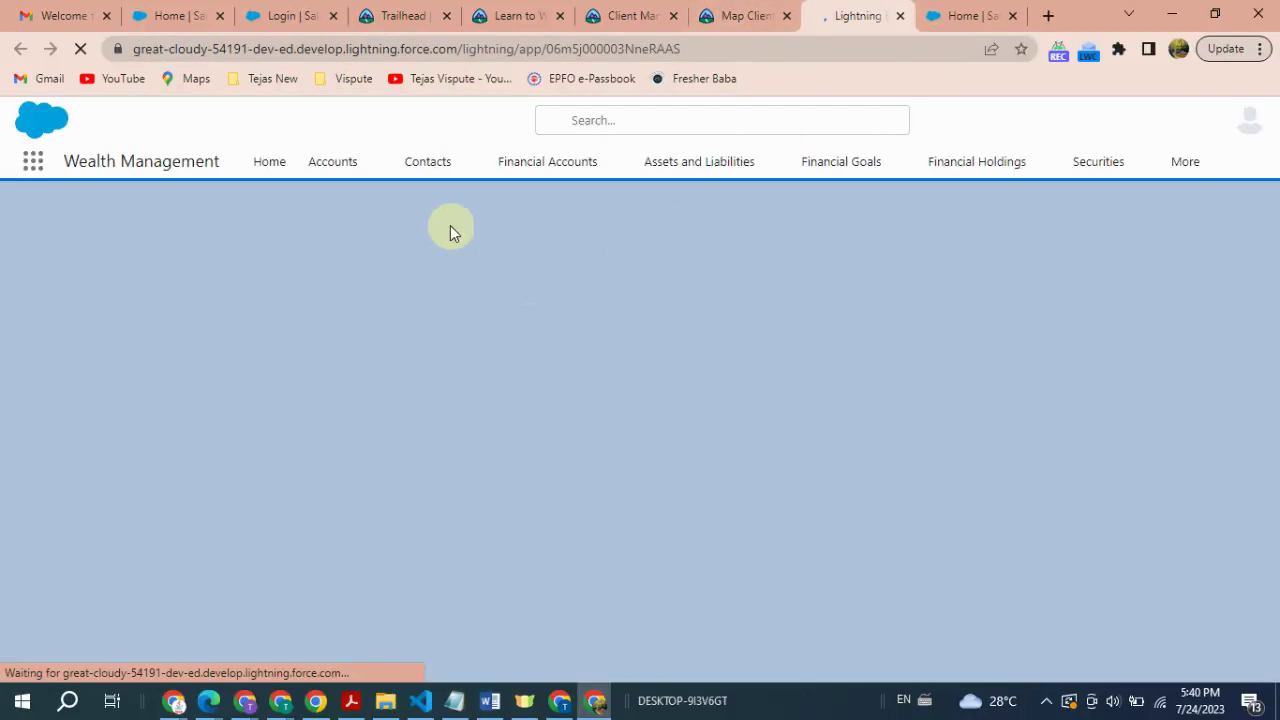
click(329, 170)
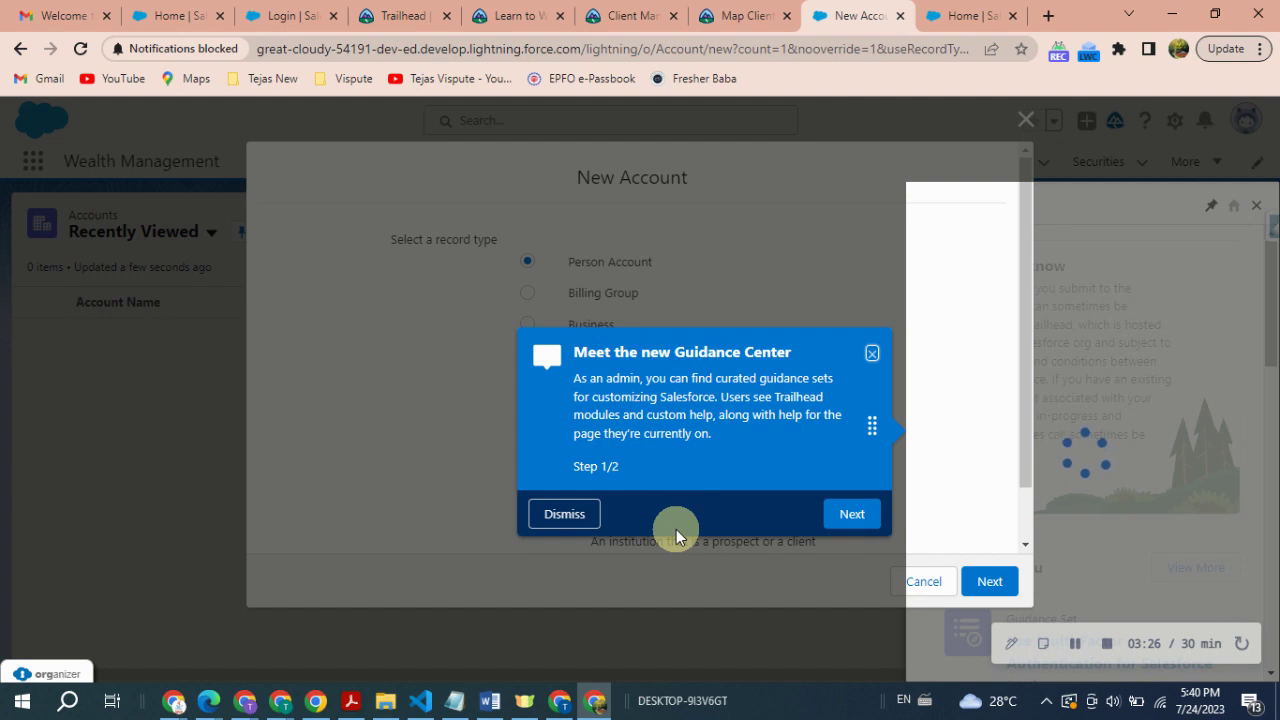
- Dismiss the Guidance Center popup and continue with the Person Account record type
click(565, 514)
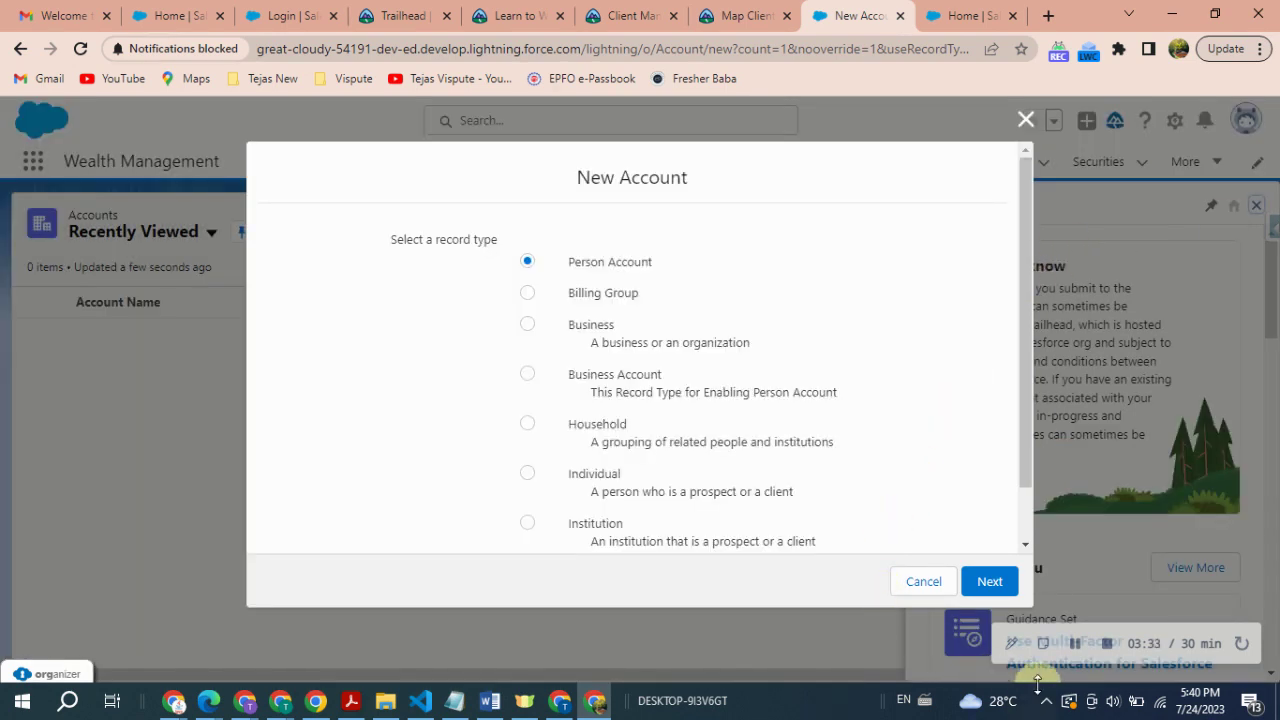
drag(573, 266, 678, 262)
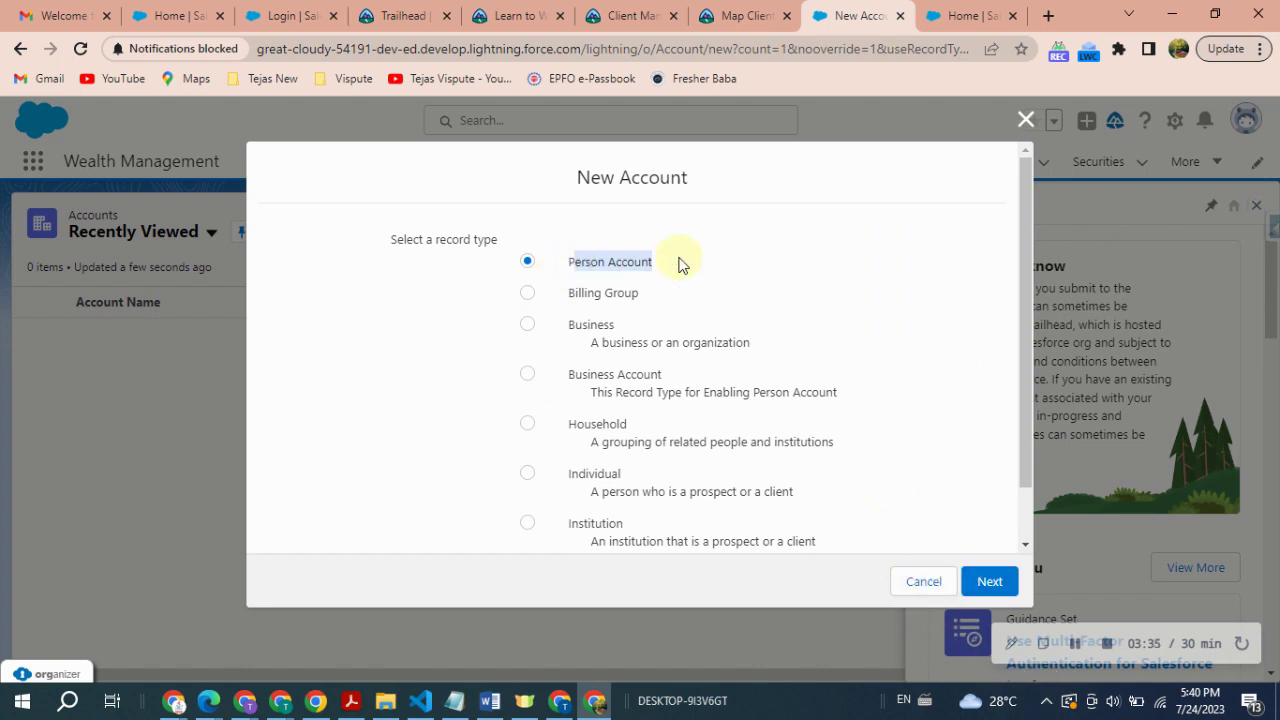
click(986, 580)
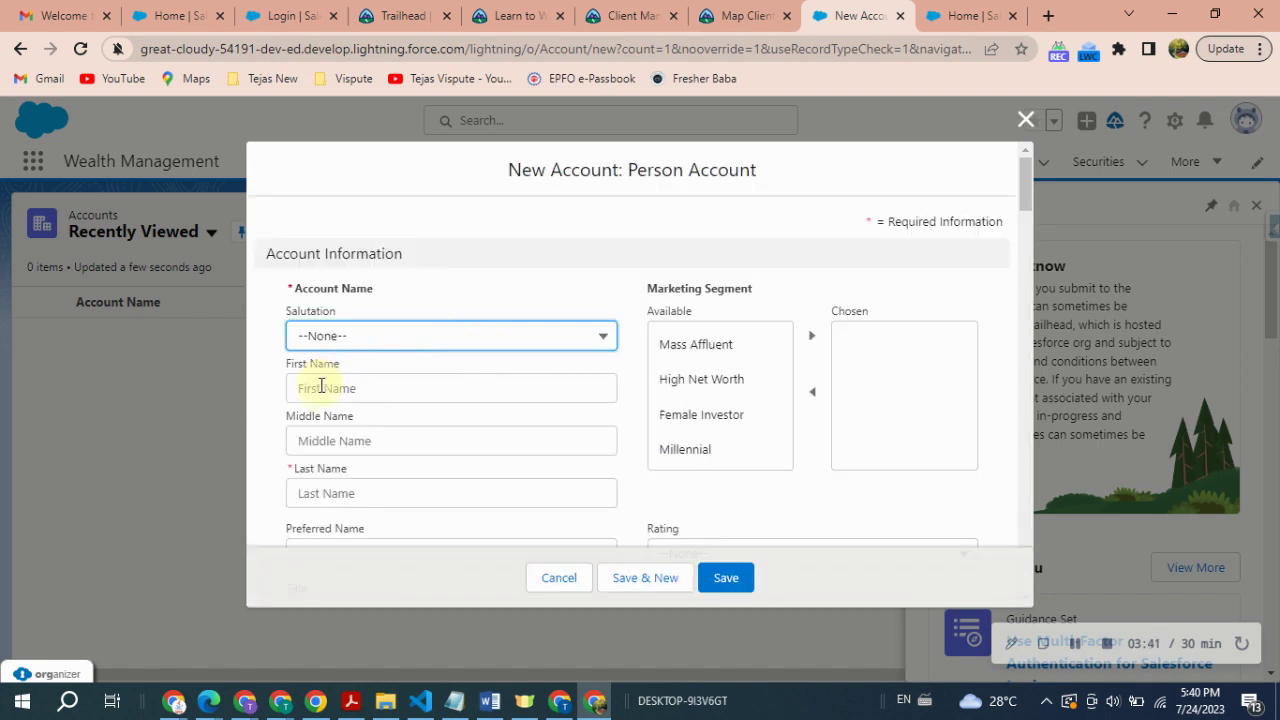
- Enter the client's first name and the last name copied from the challenge instructions
click(321, 387)
text(Claire)
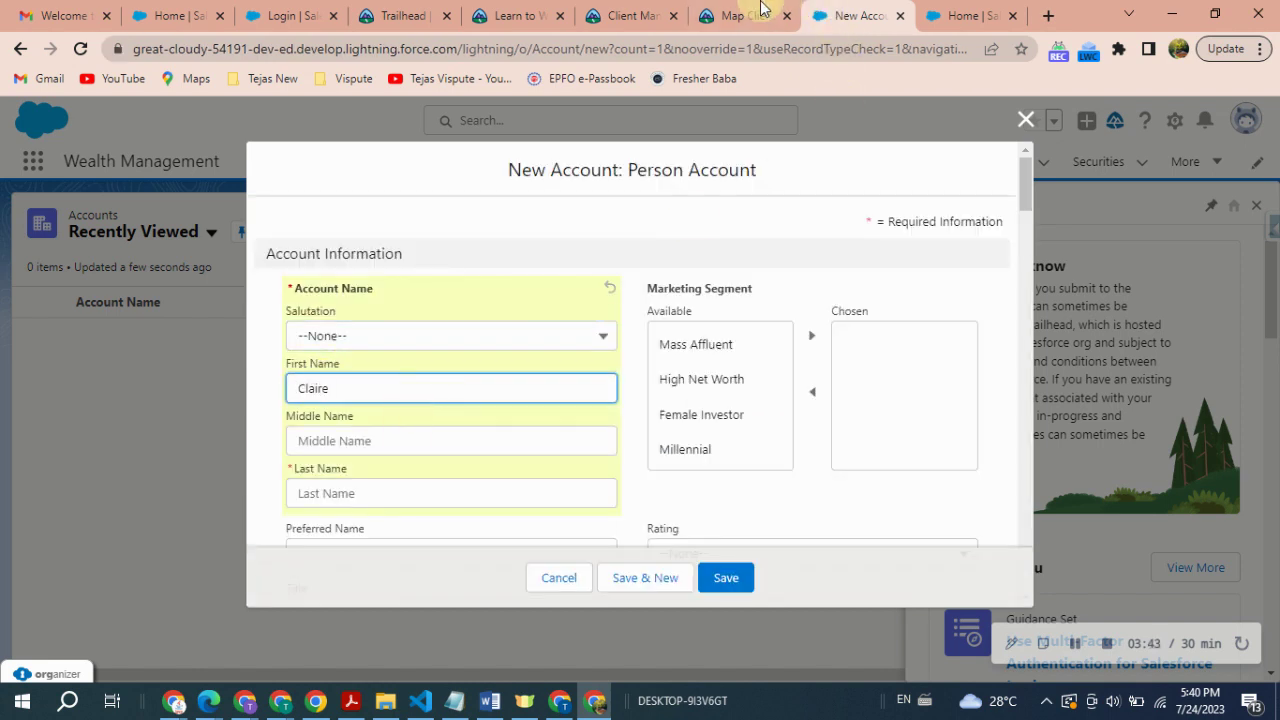
click(745, 16)
double_click(259, 455)
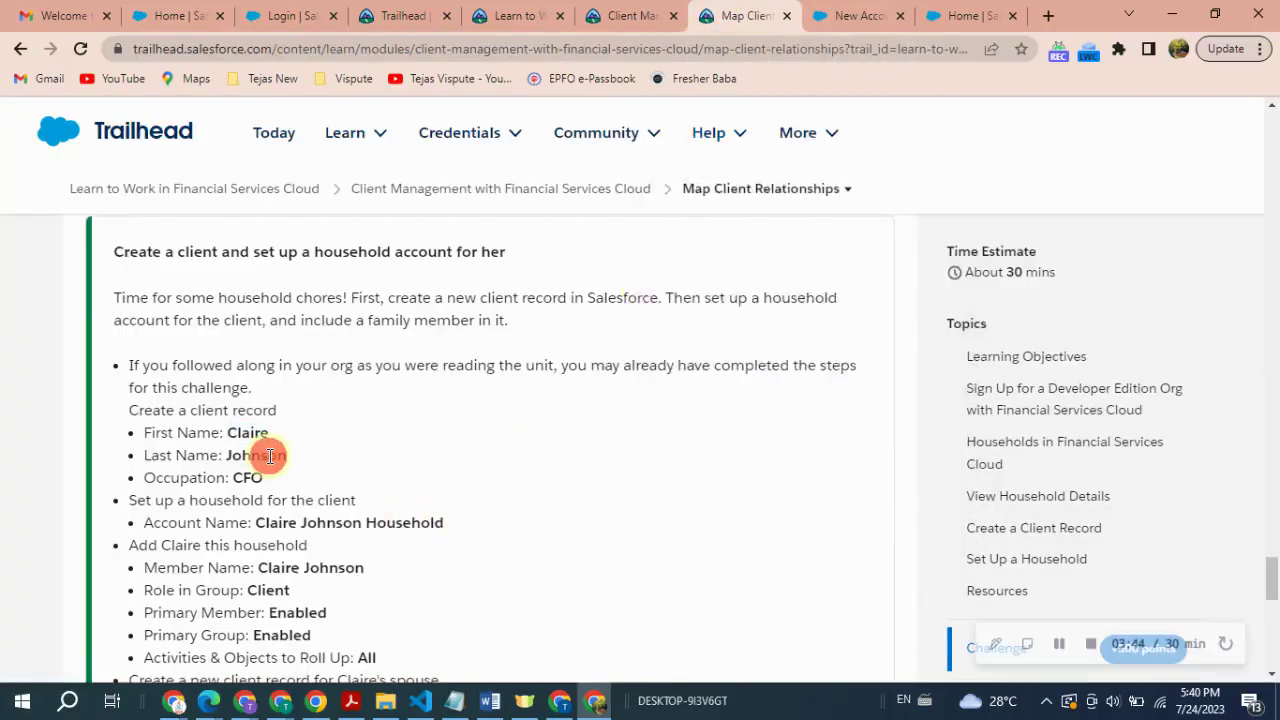
click(815, 14)
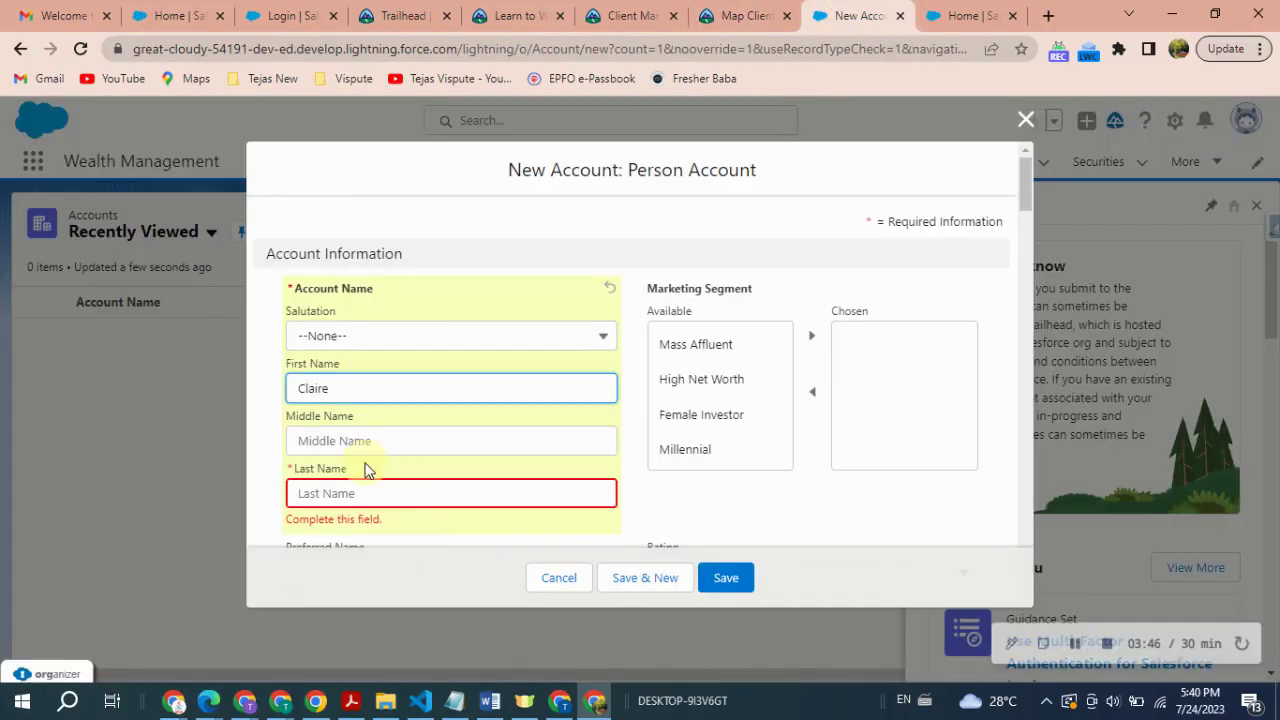
click(320, 495)
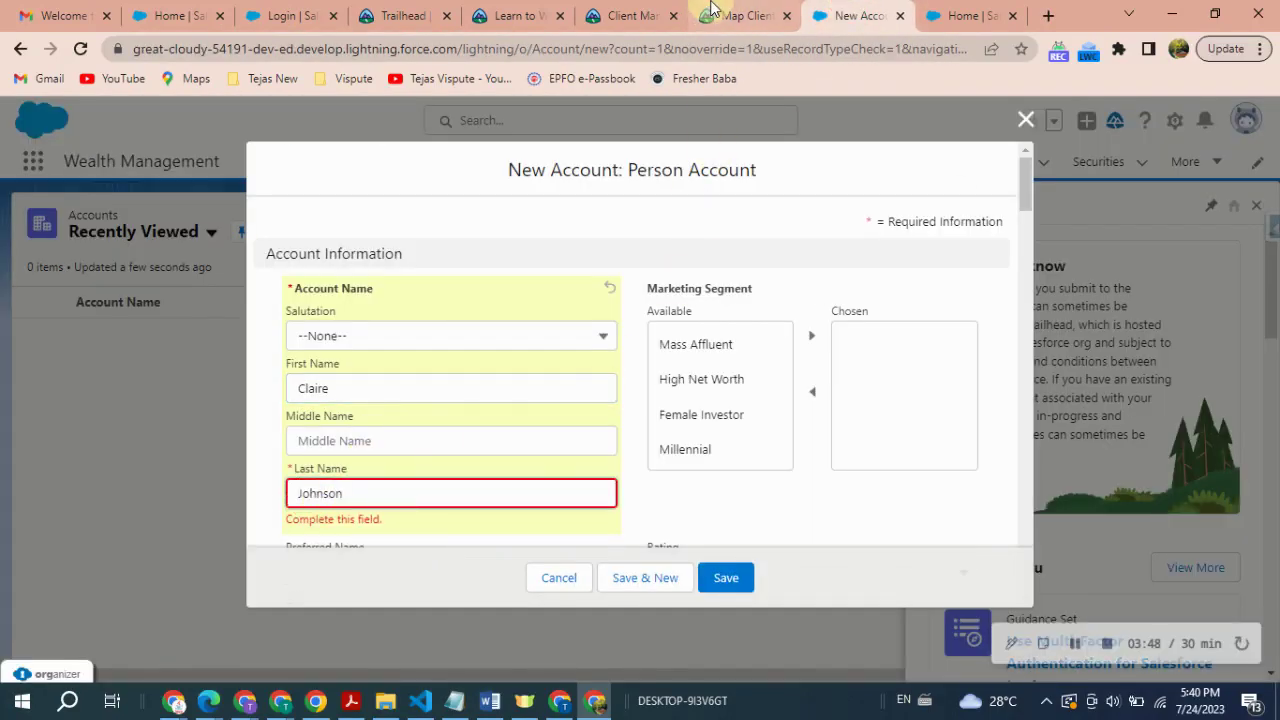
- Set the occupation to CFO, copied from the instructions, and save the person account
click(745, 15)
double_click(247, 477)
key(ctrl+c)
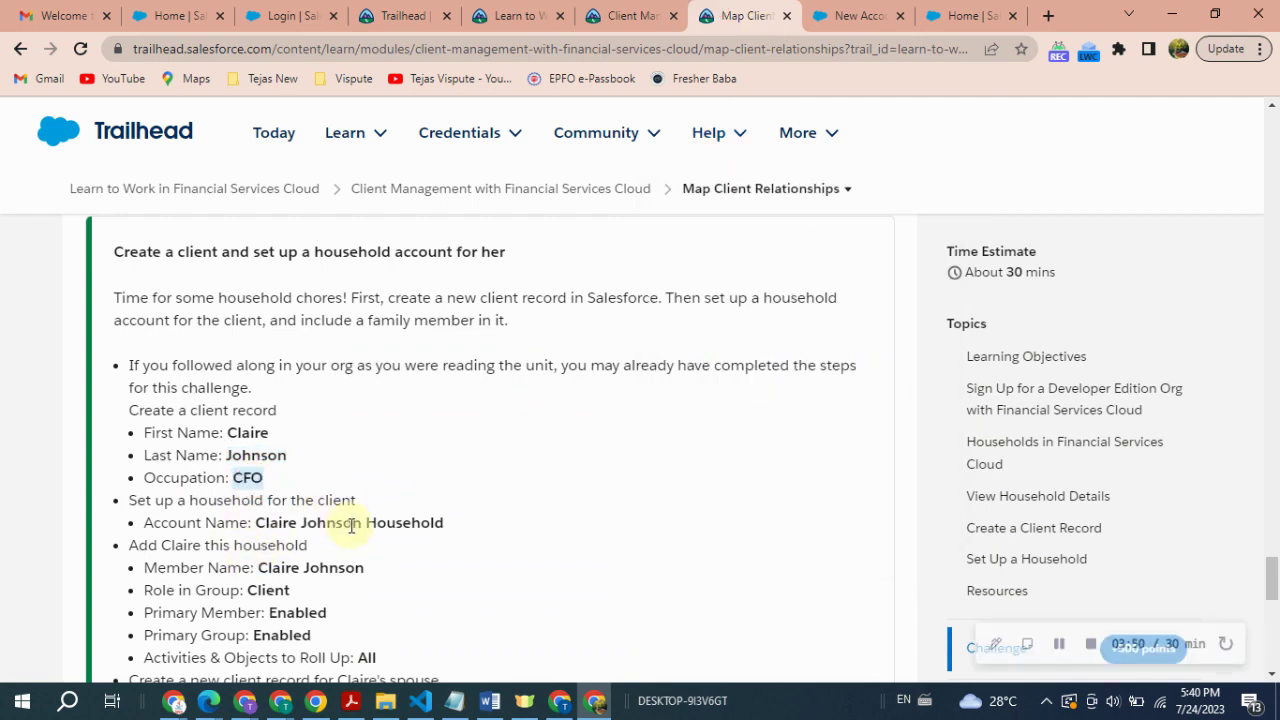
click(822, 15)
scroll(600, 395, down, 15)
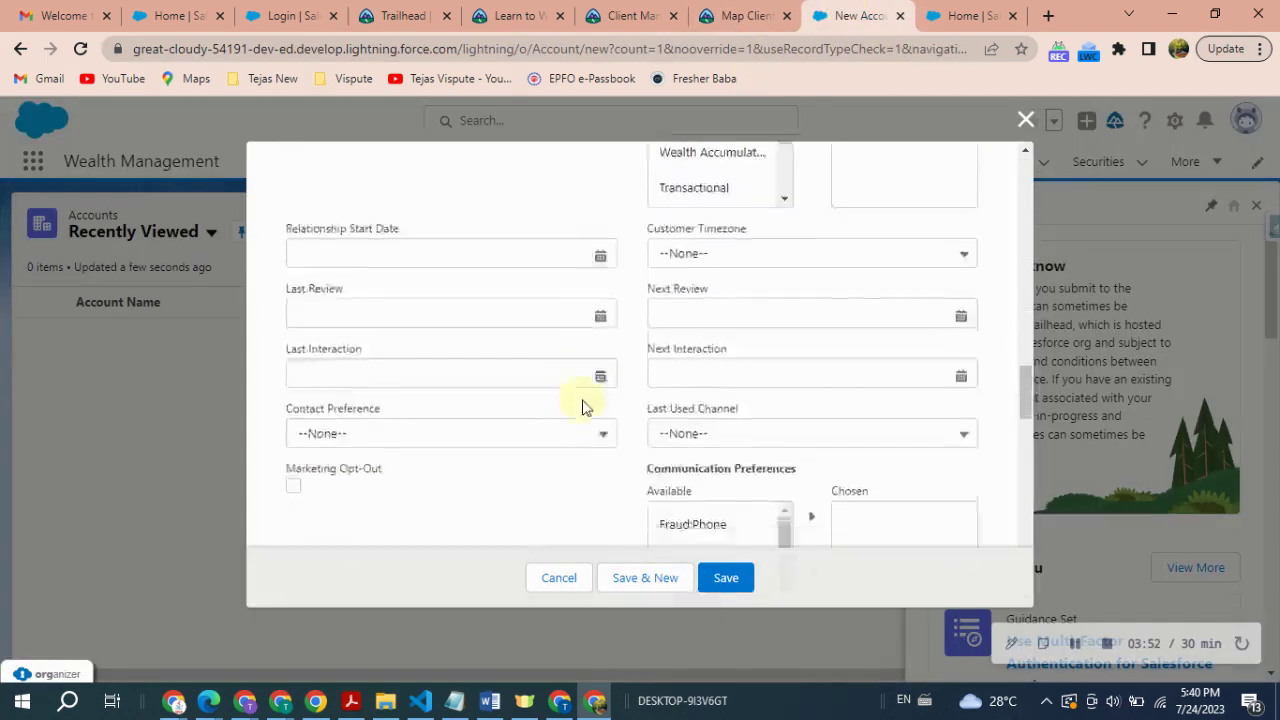
scroll(580, 395, up, 1)
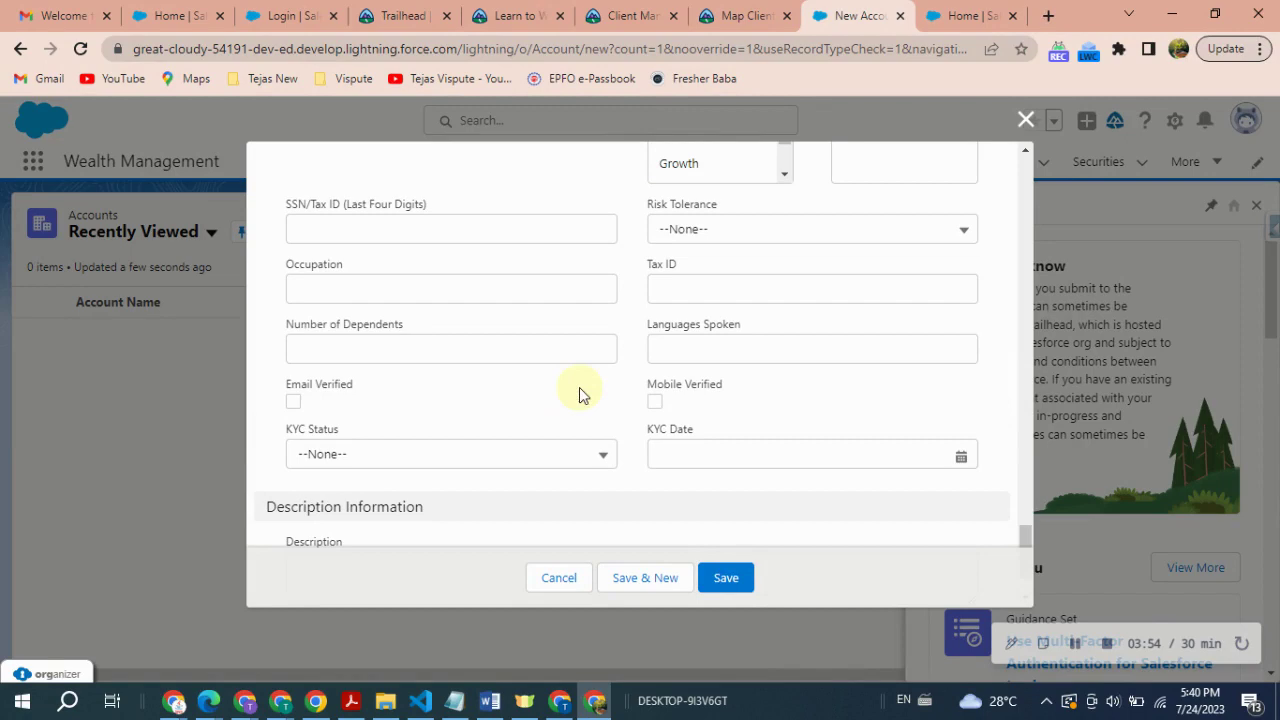
click(333, 300)
key(ctrl+v)
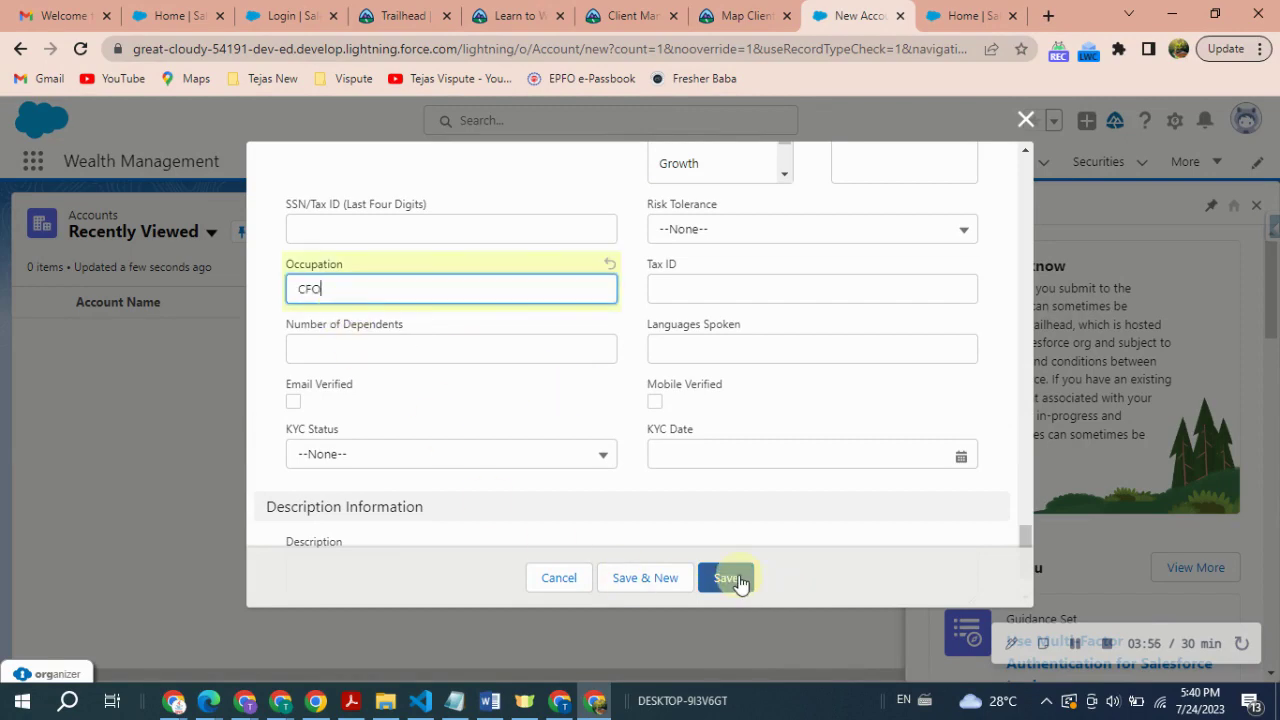
click(726, 577)
- Copy the household account name from the challenge's household setup step
click(740, 15)
scroll(512, 447, down, 1)
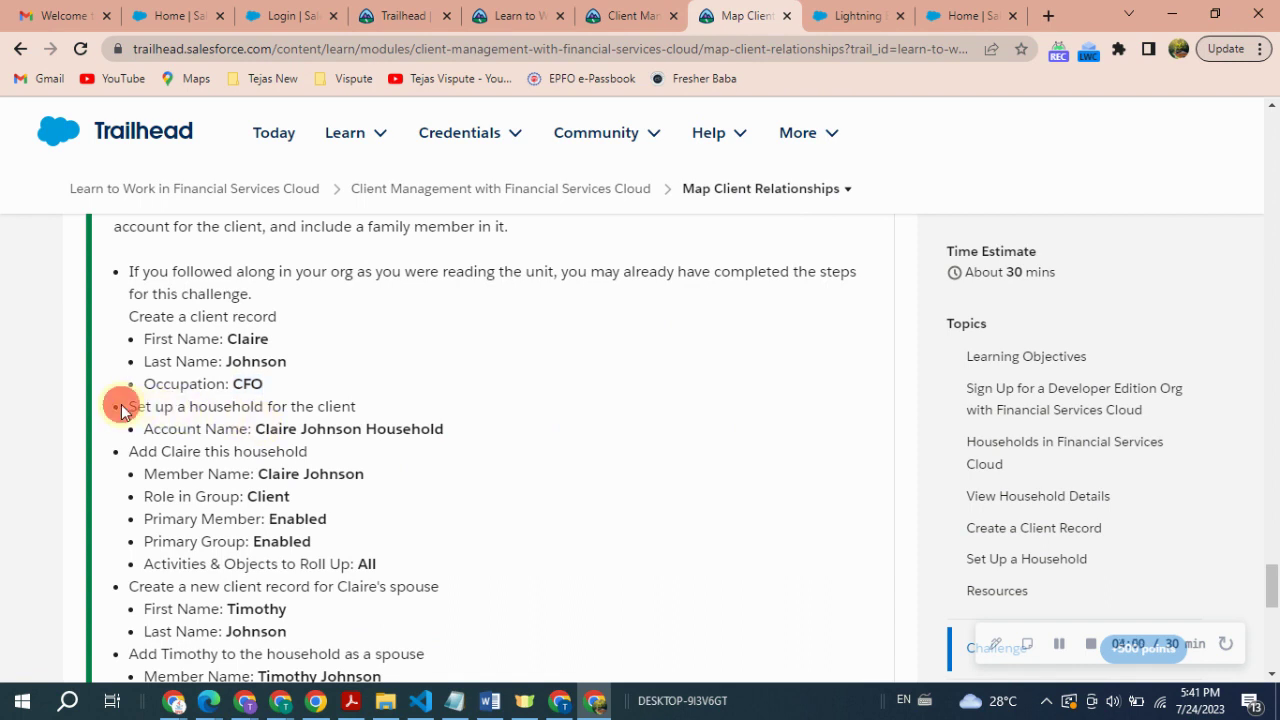
drag(120, 406, 350, 420)
click(330, 450)
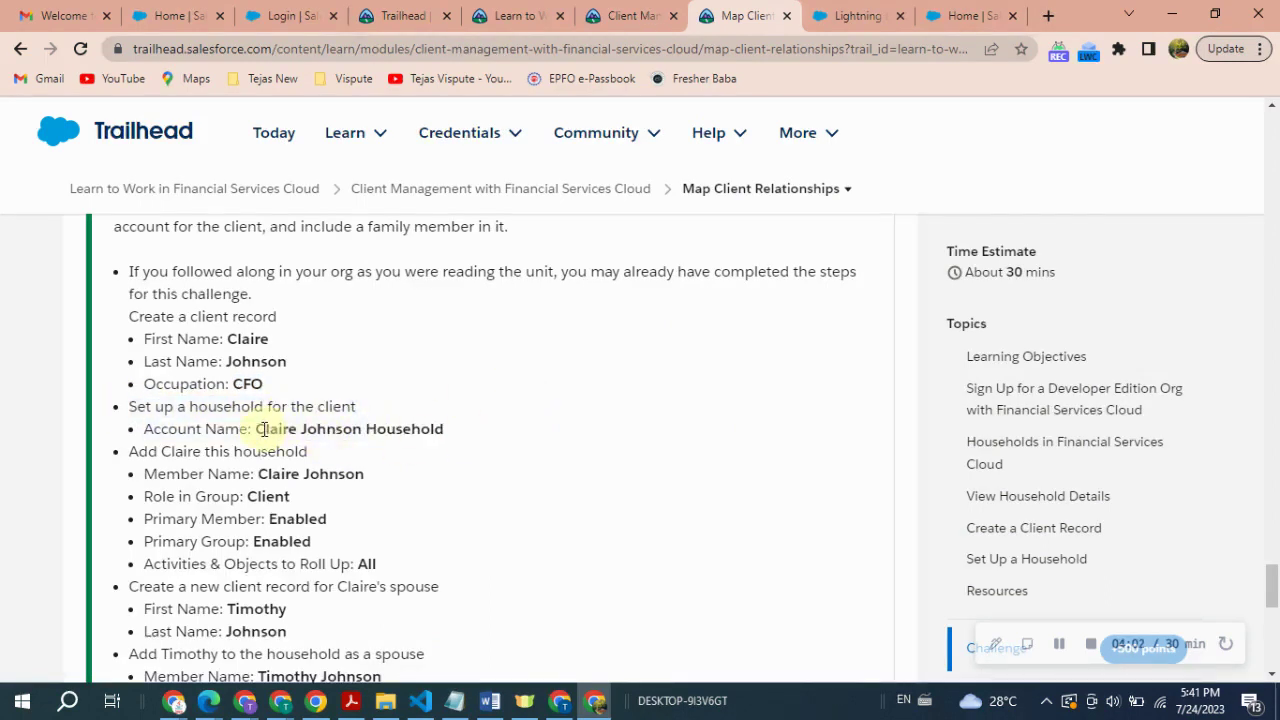
drag(258, 432, 459, 449)
key(ctrl+c)
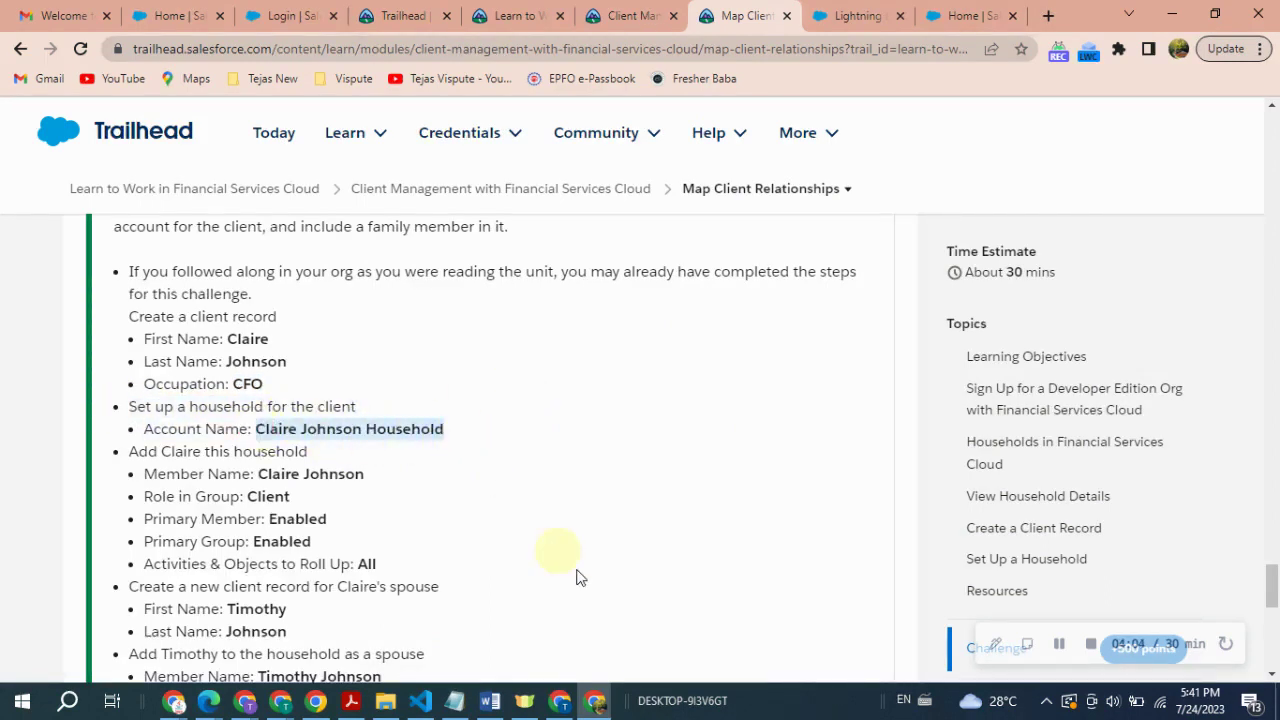
- Close the guidance panel and account-created toast, then open the Accounts list
mouse_move(805, 116)
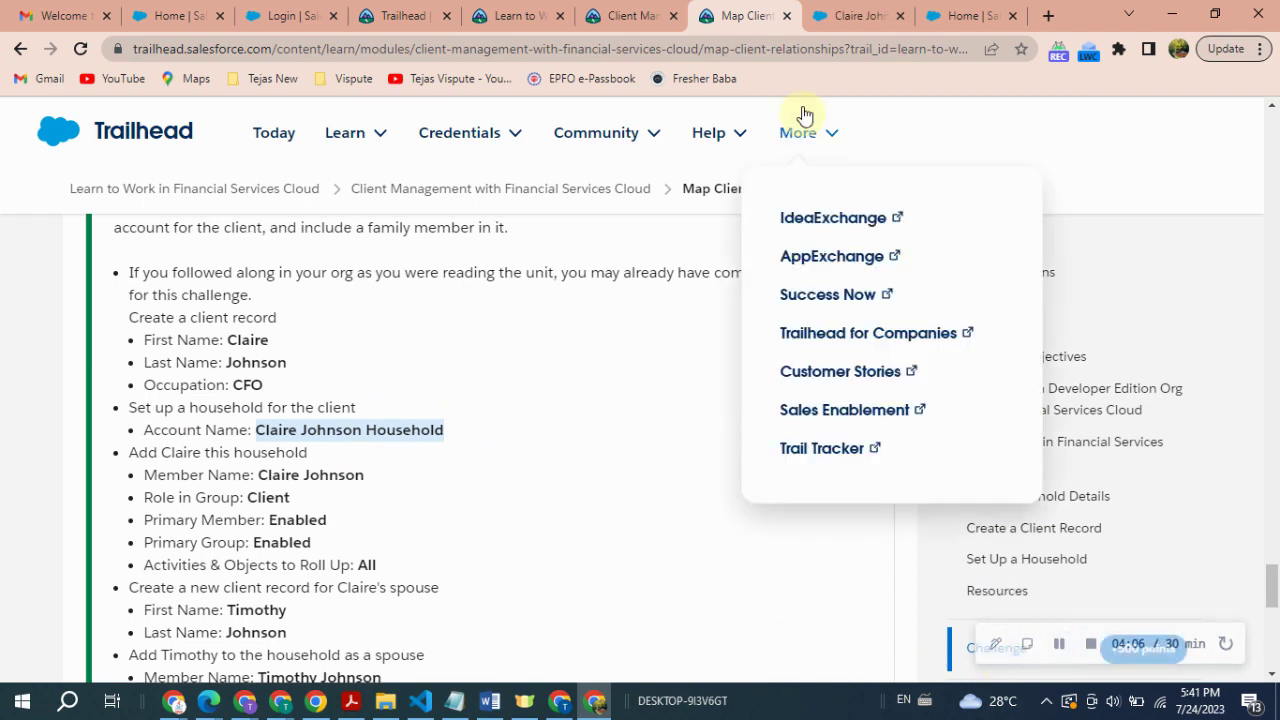
click(852, 15)
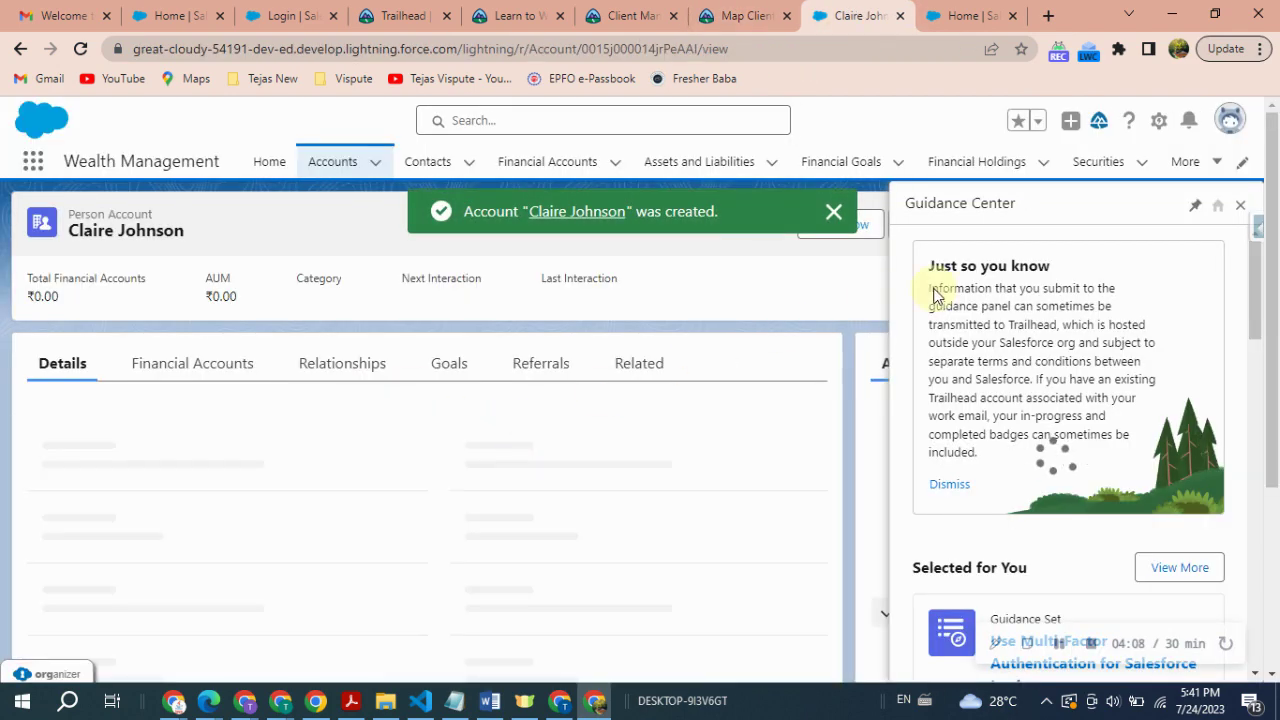
click(1240, 205)
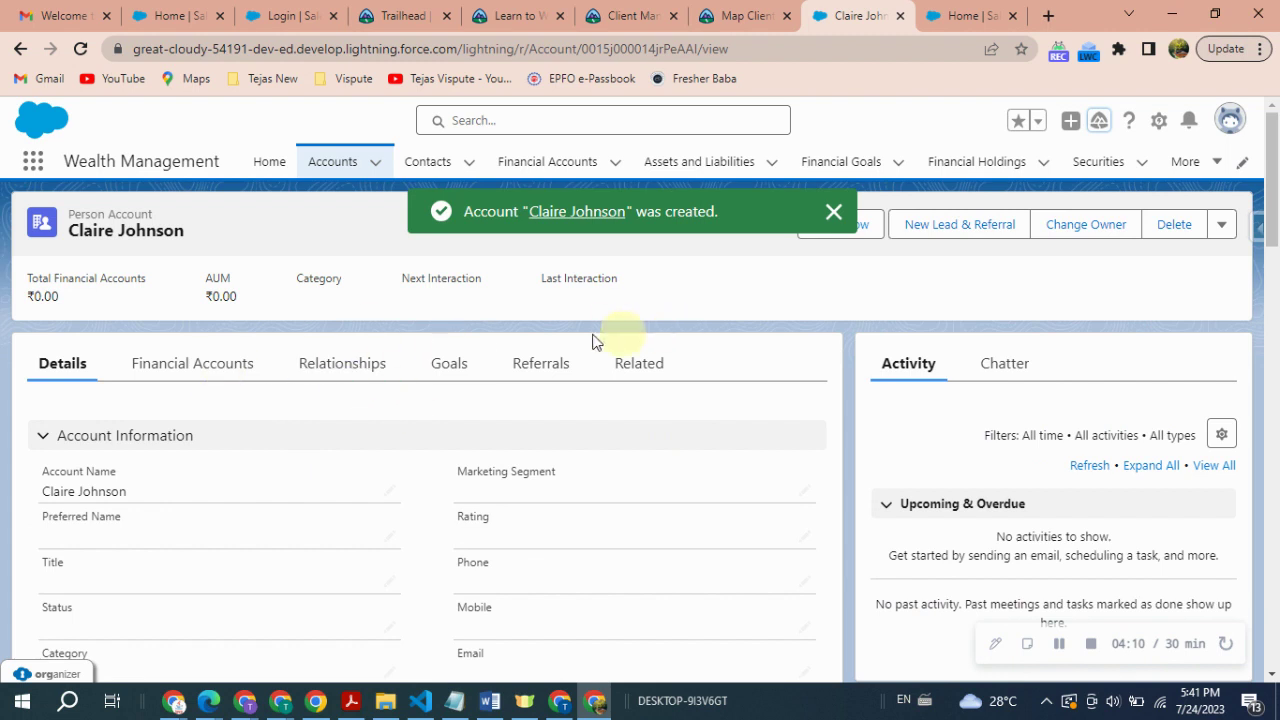
click(834, 211)
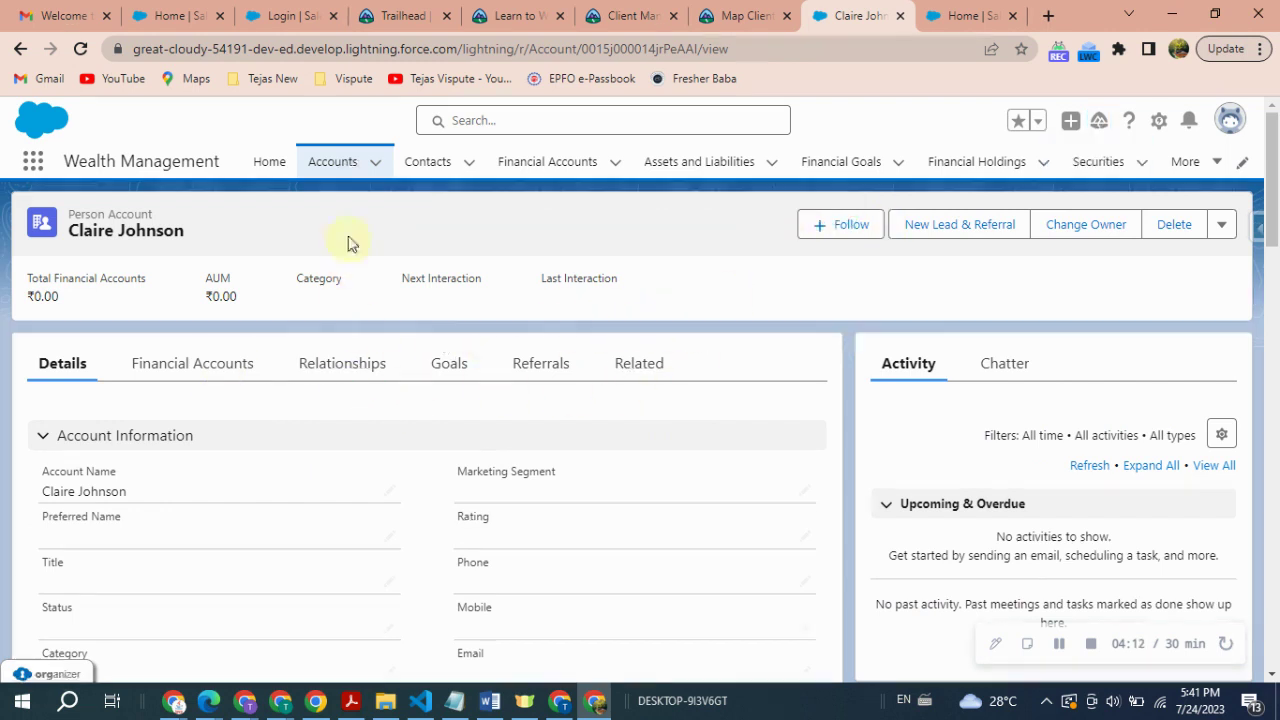
click(332, 161)
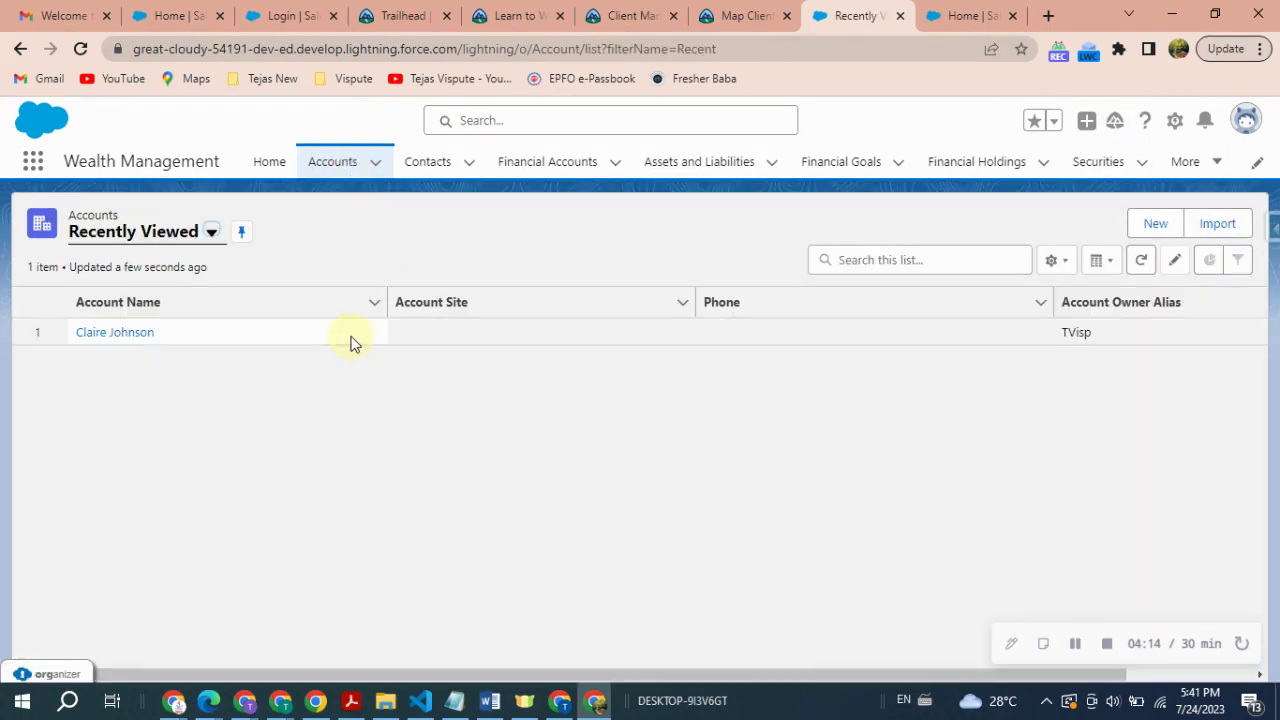
- Create a Household-type account named after the client, using the copied name, and save it
click(1166, 233)
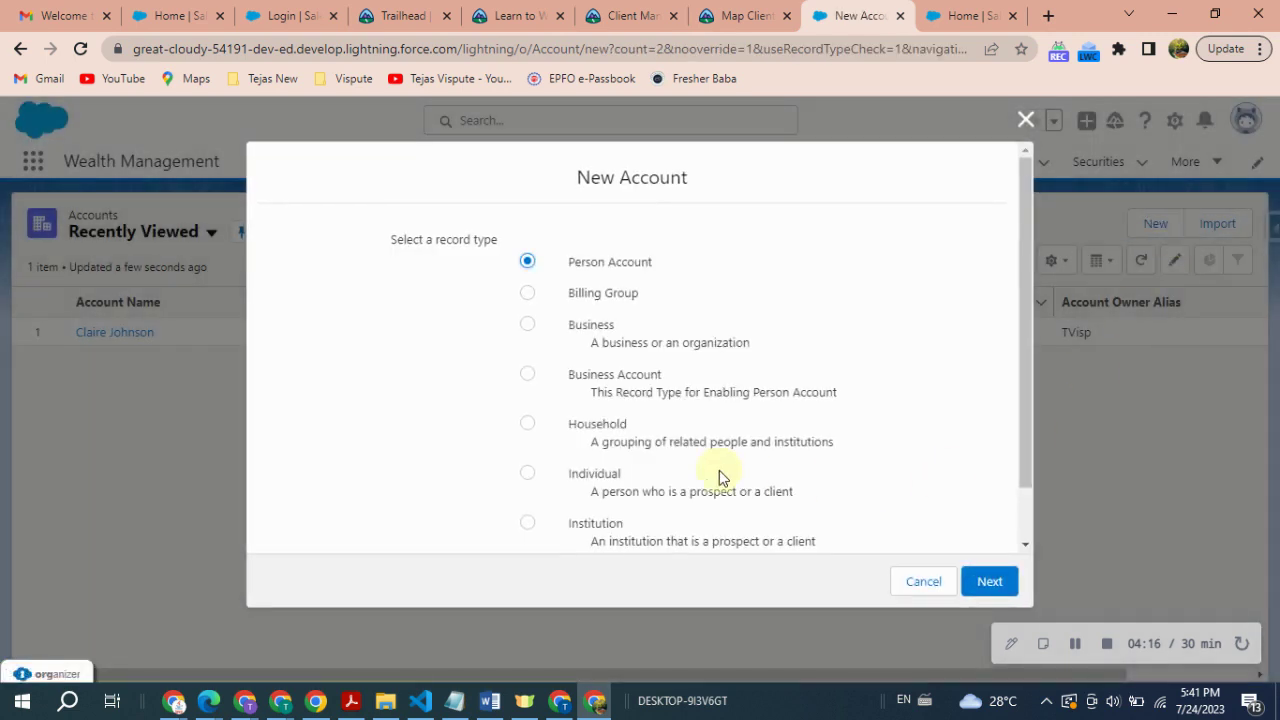
click(527, 425)
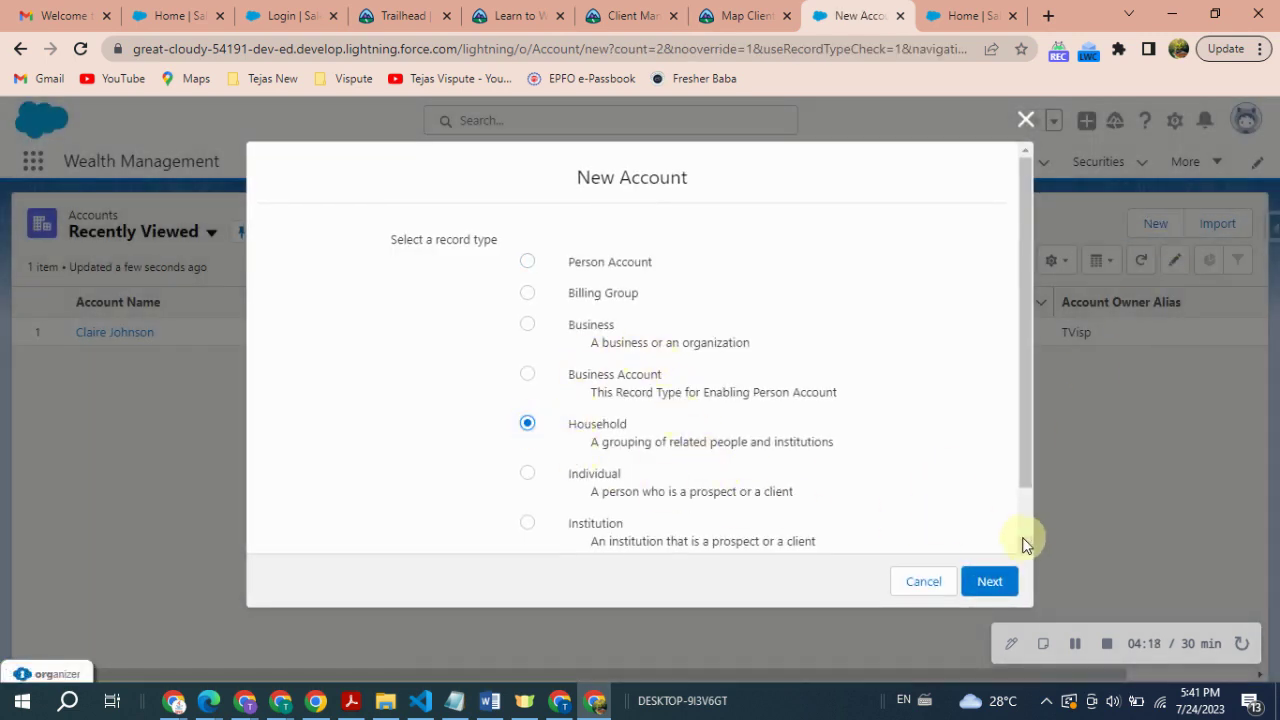
click(989, 581)
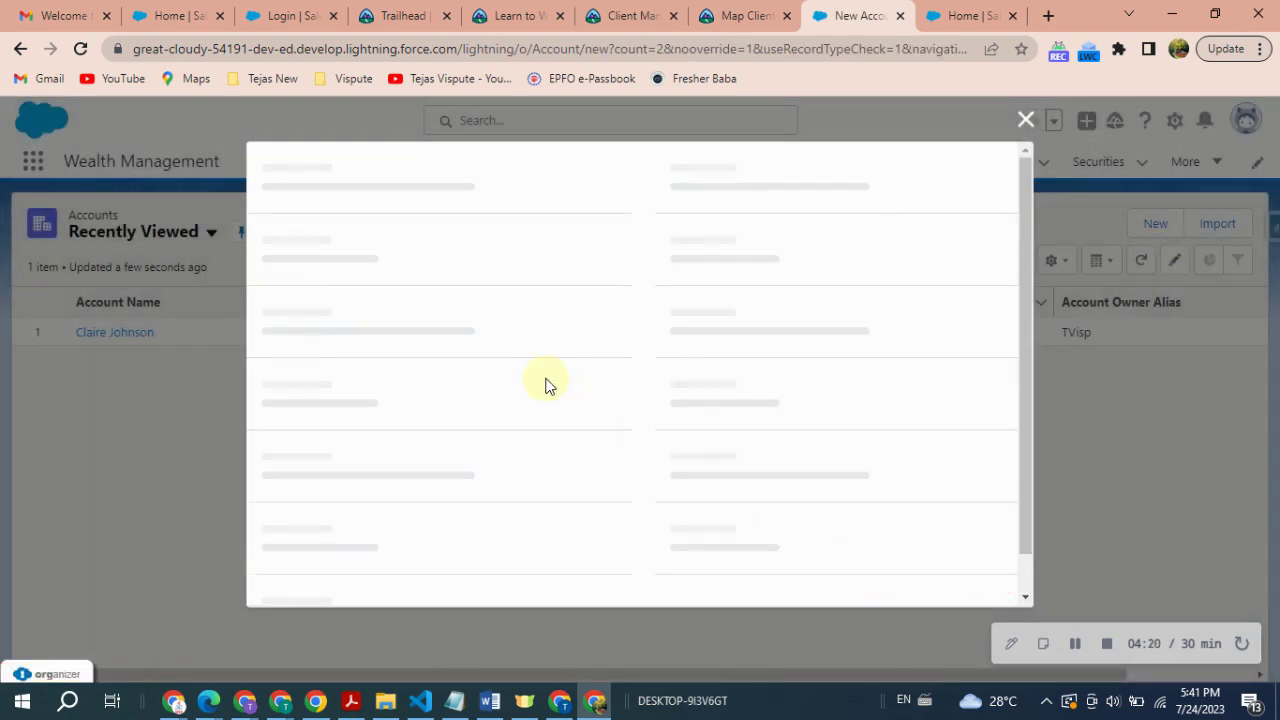
key(ctrl+v)
click(730, 583)
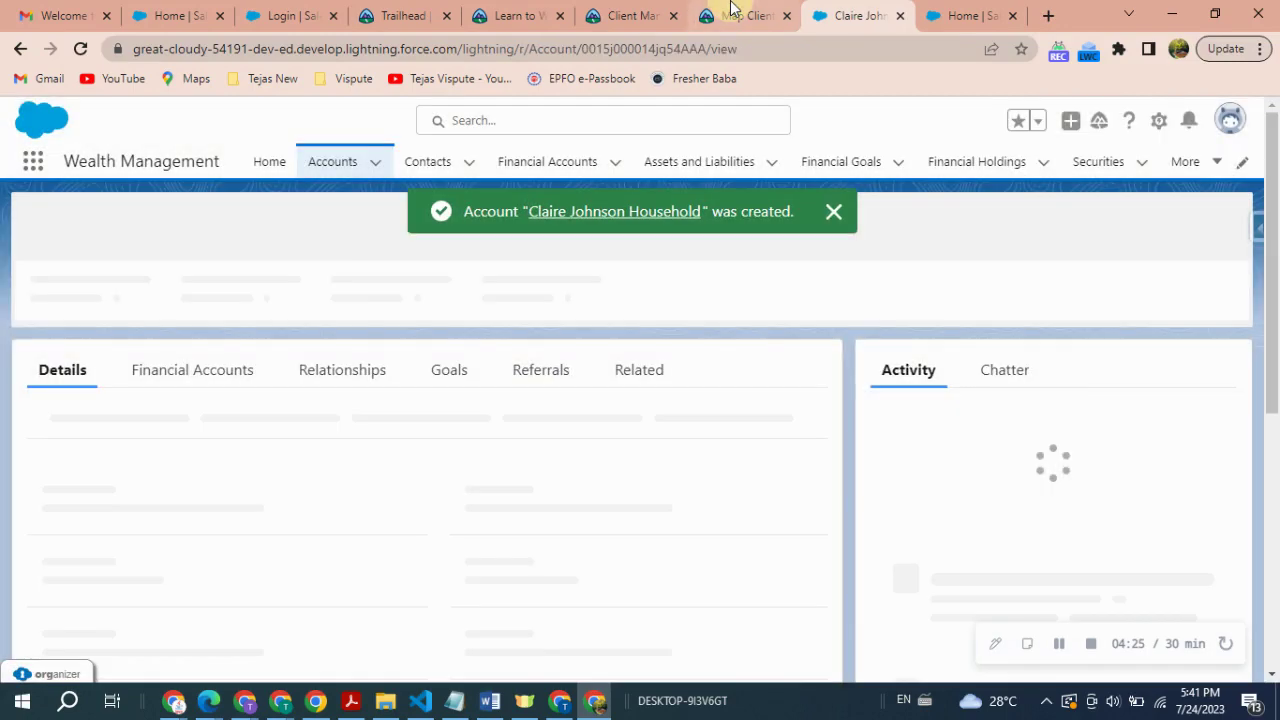
- Review the household member details in the Trailhead challenge instructions
click(735, 14)
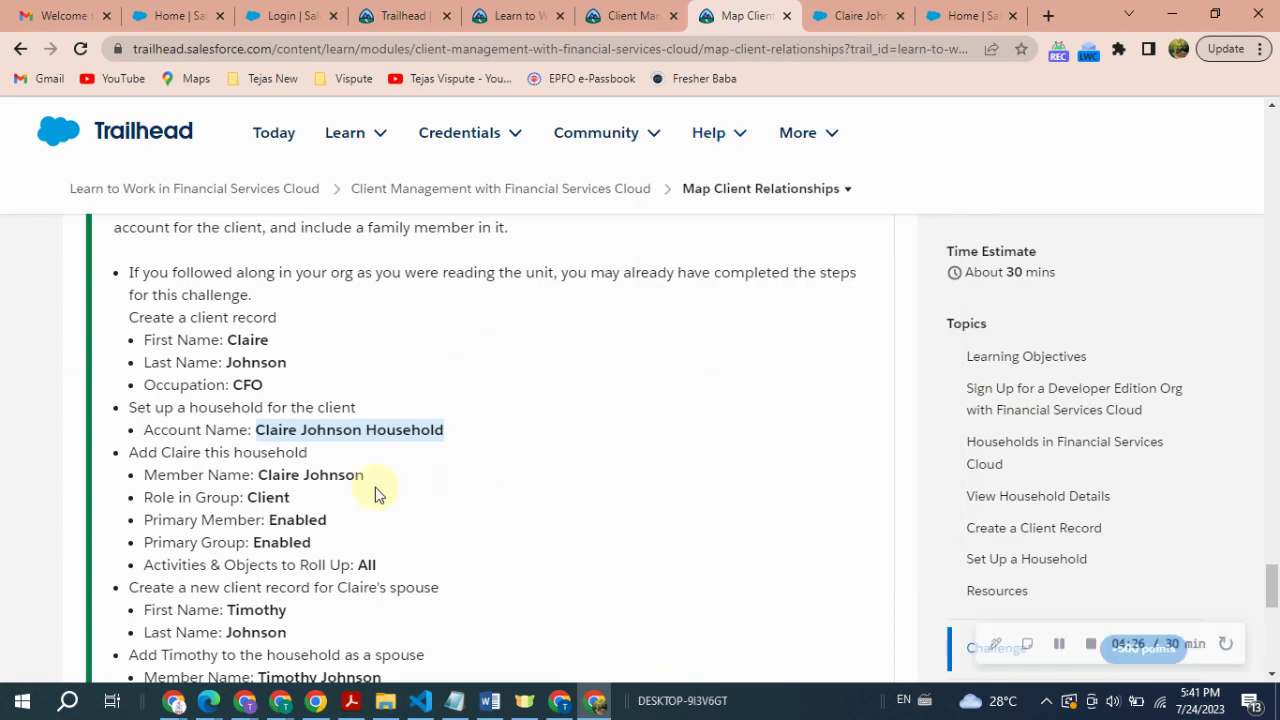
scroll(371, 490, down, 1)
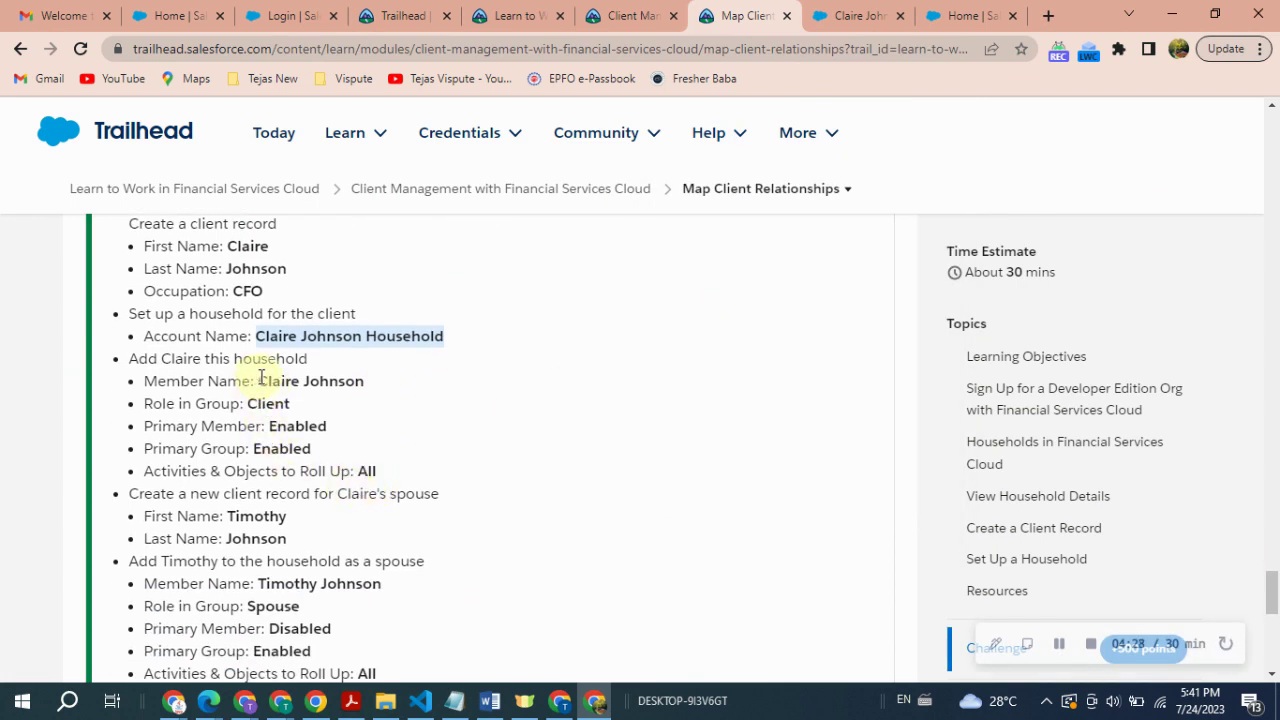
drag(259, 380, 386, 392)
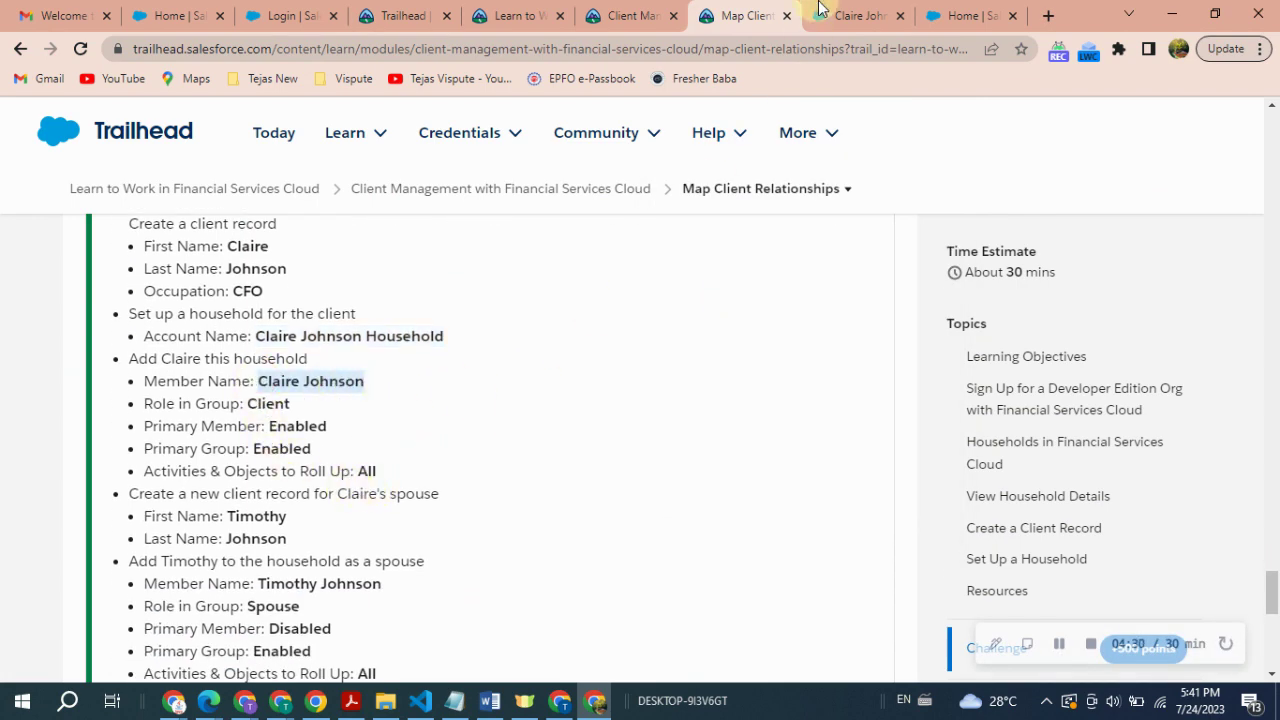
- Open the household's Relationships view and start Add Relationship to edit its members
click(820, 12)
click(313, 370)
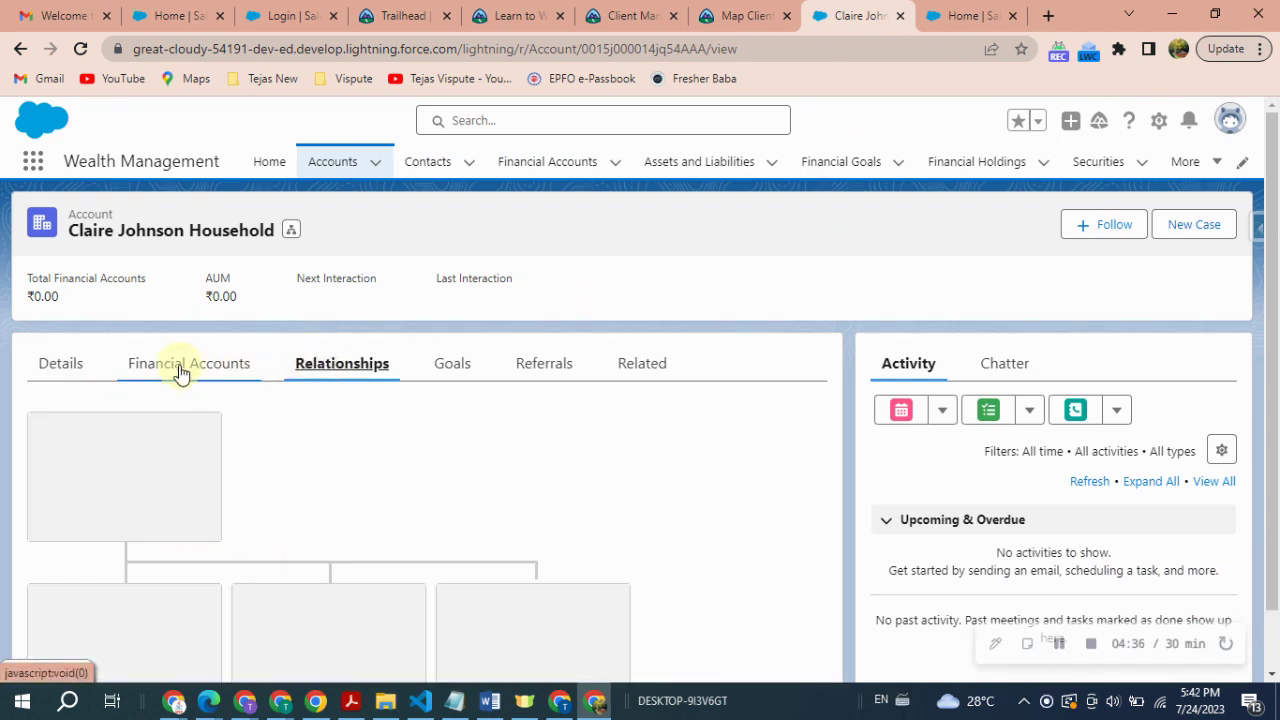
scroll(374, 437, down, 2)
scroll(340, 389, up, 3)
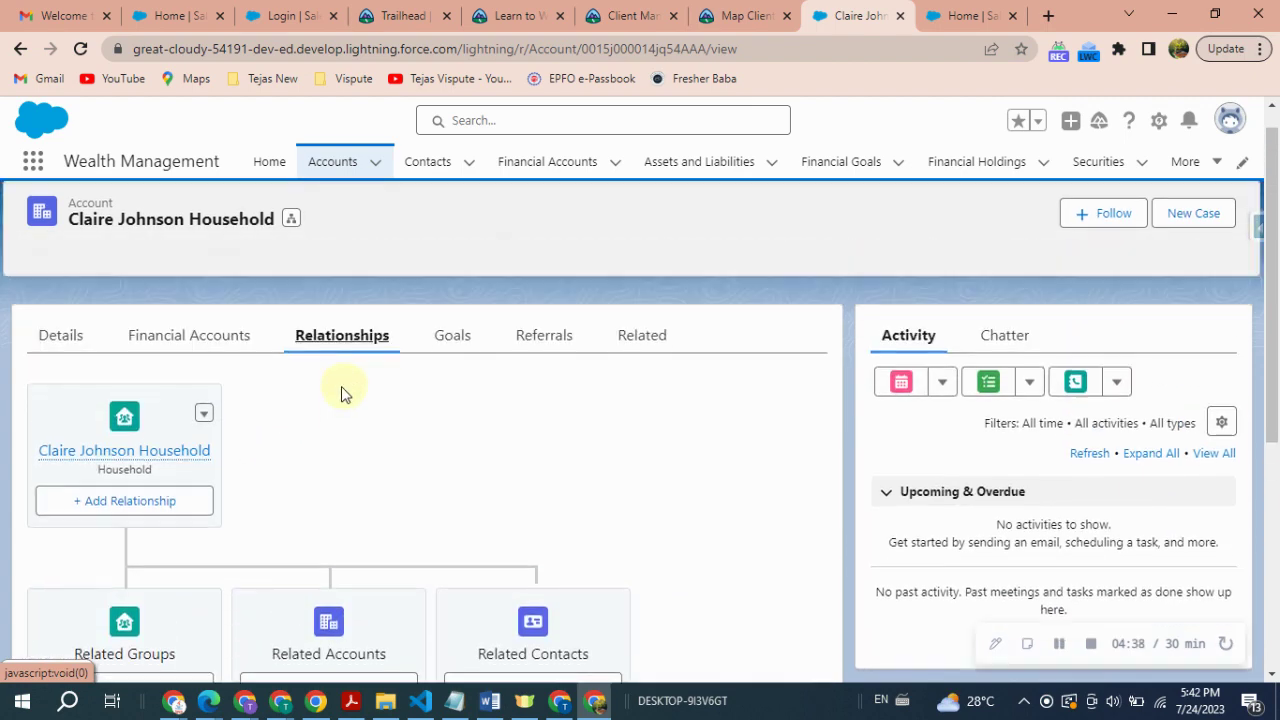
click(143, 529)
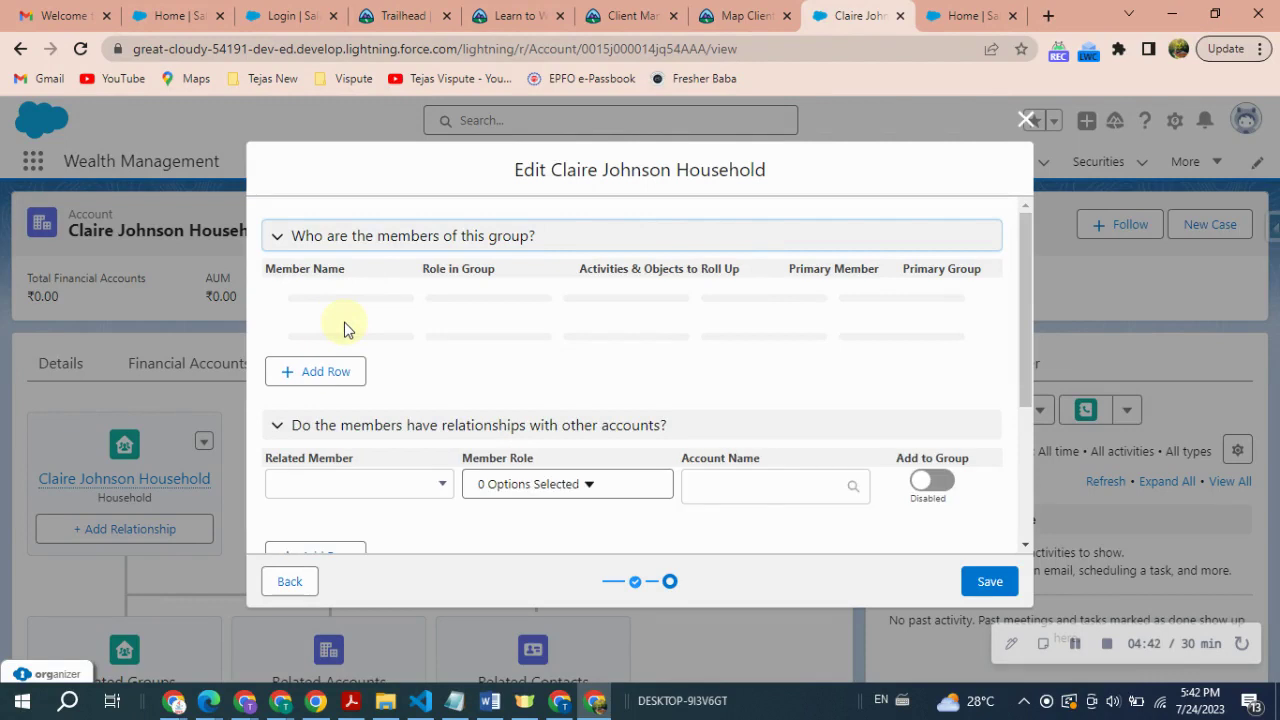
- Add the client as a household member with role Client, Primary Member and Primary Group on, and save
click(328, 298)
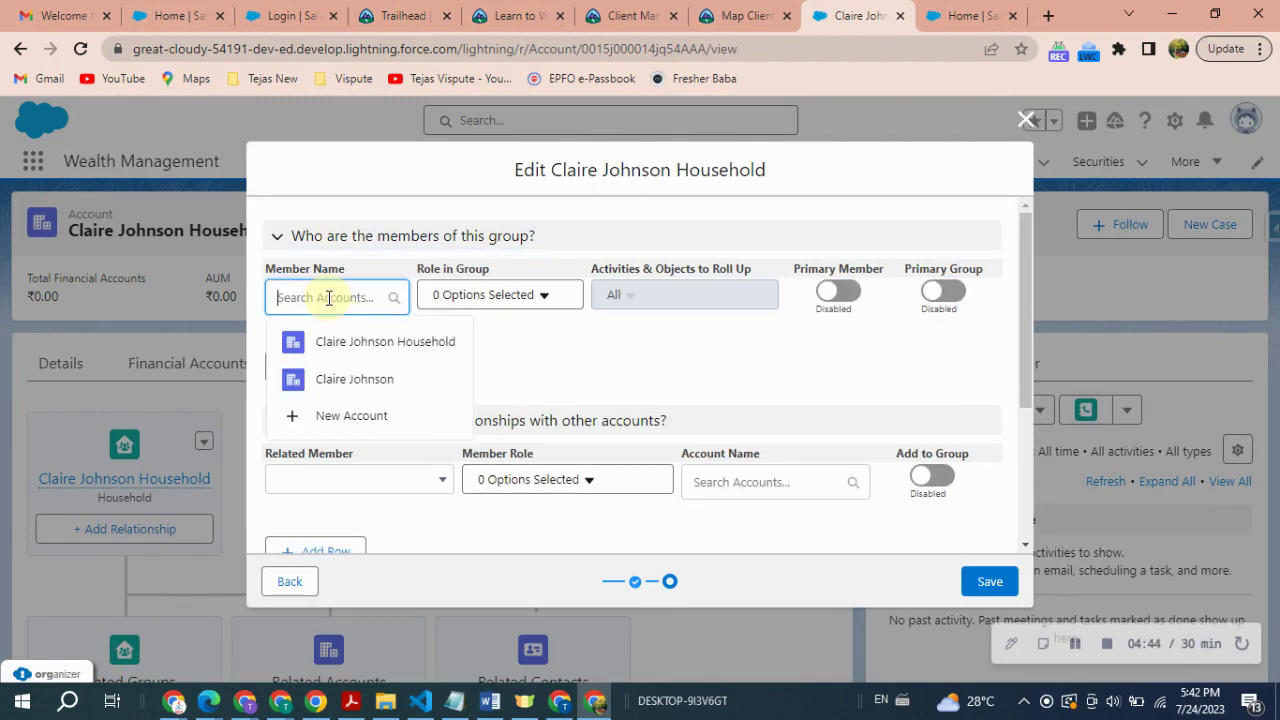
click(357, 420)
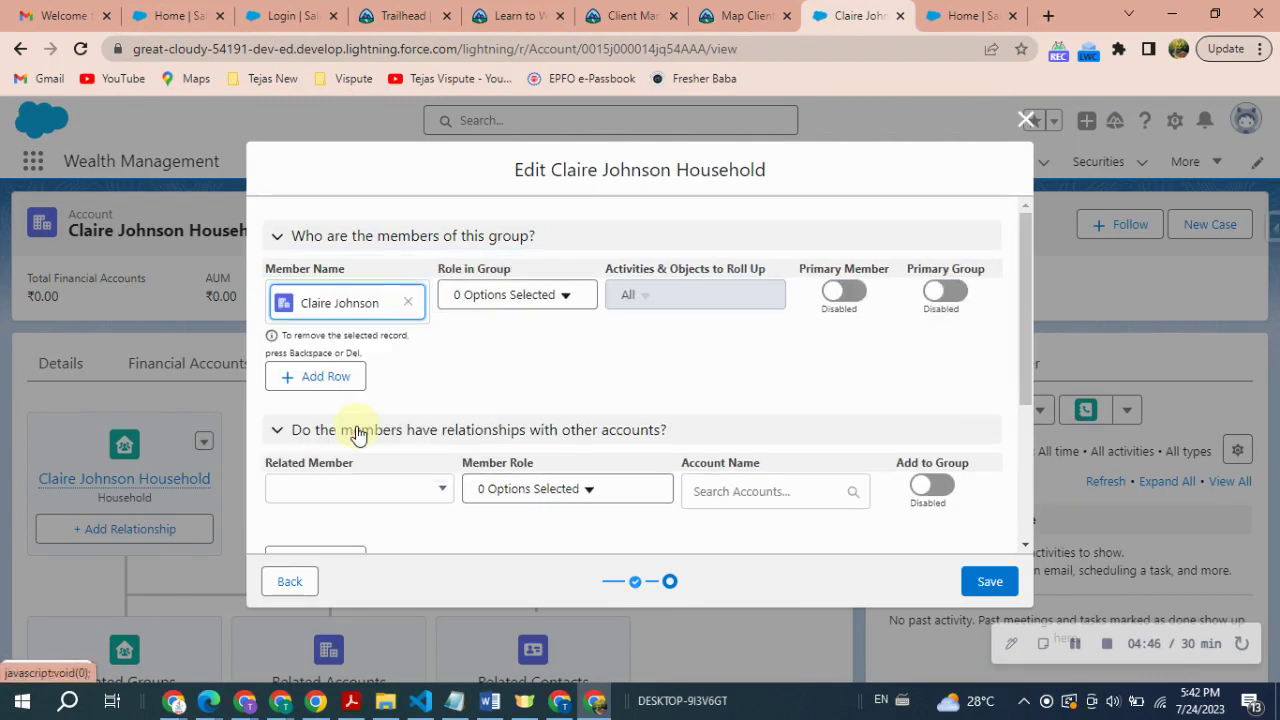
click(528, 296)
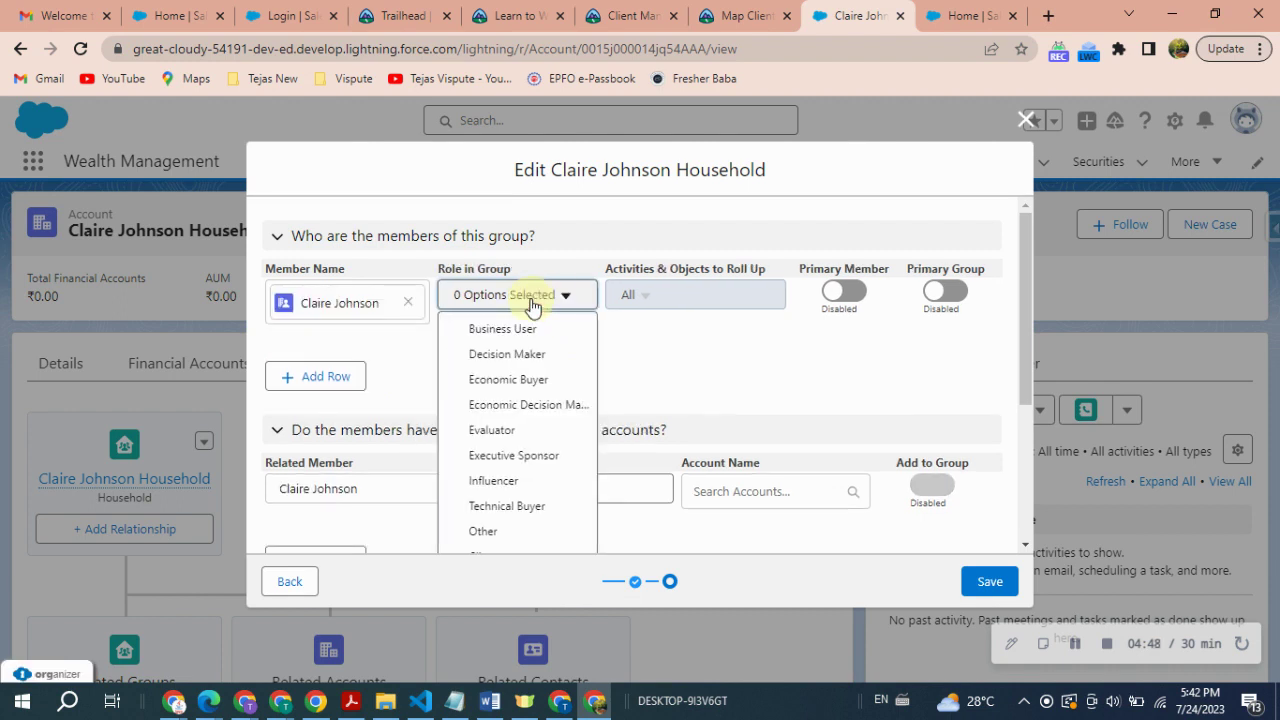
scroll(557, 452, down, 2)
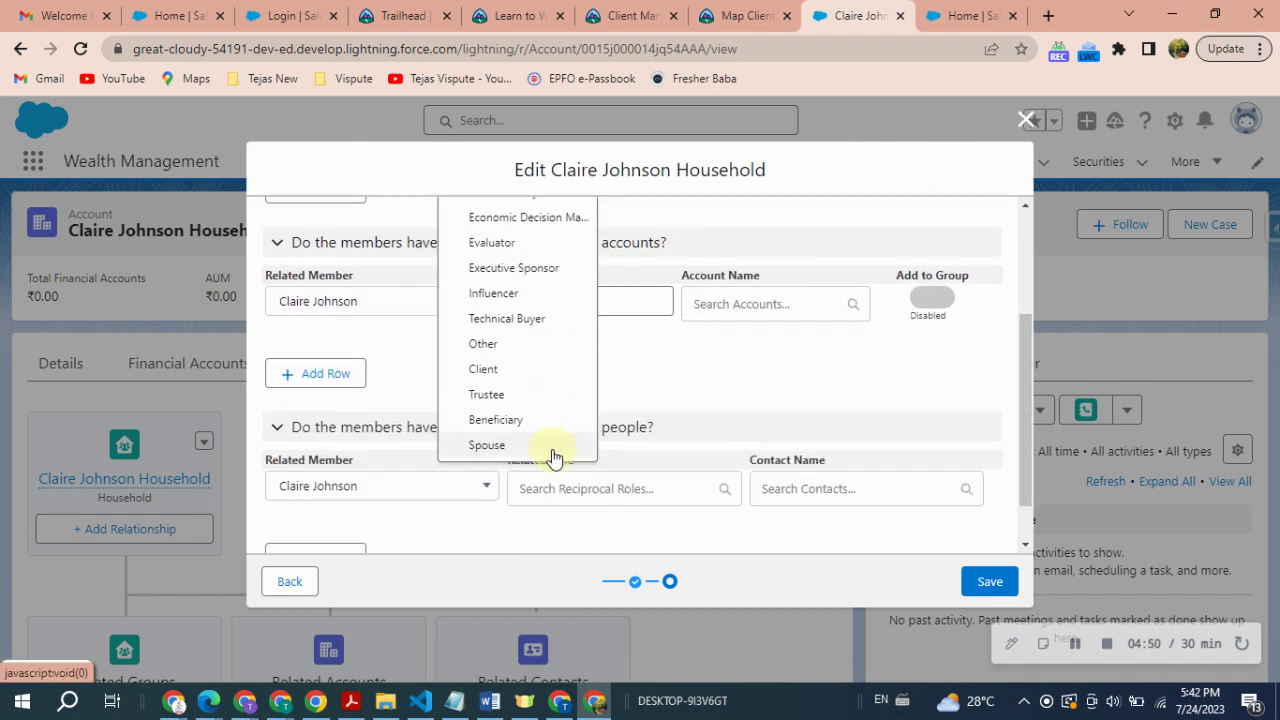
click(480, 369)
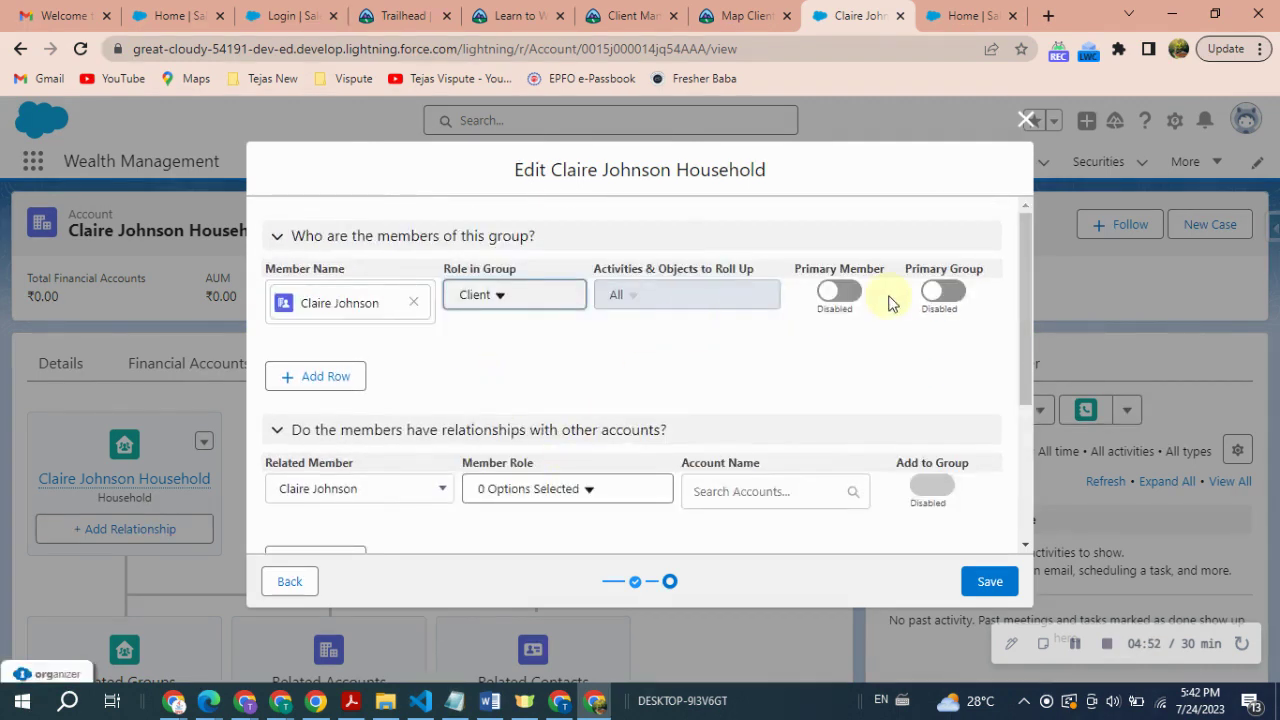
click(840, 291)
click(943, 291)
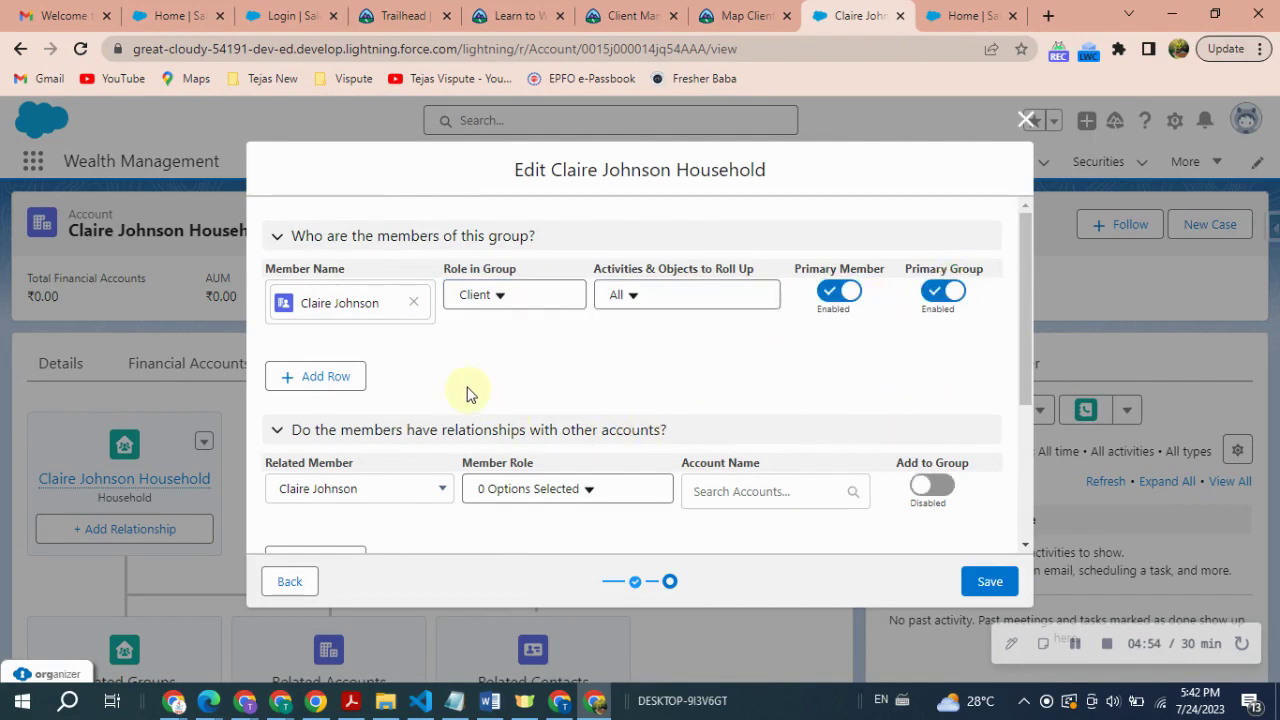
click(740, 15)
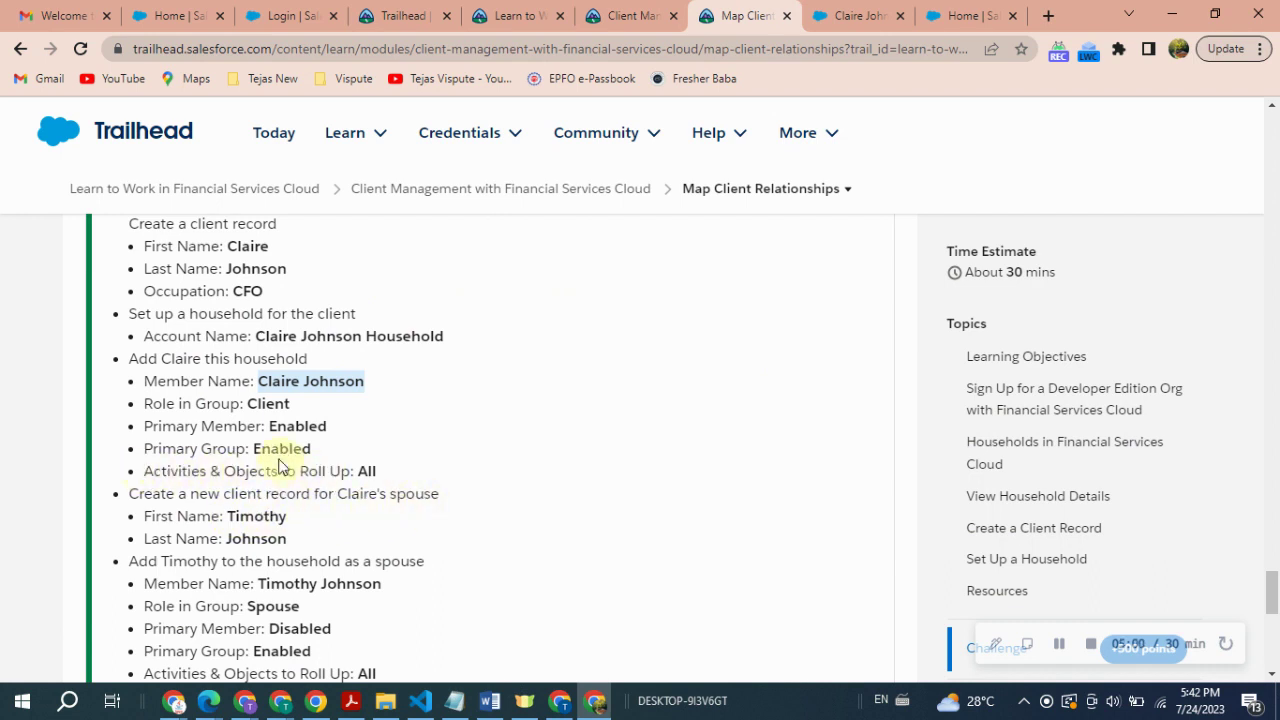
click(257, 405)
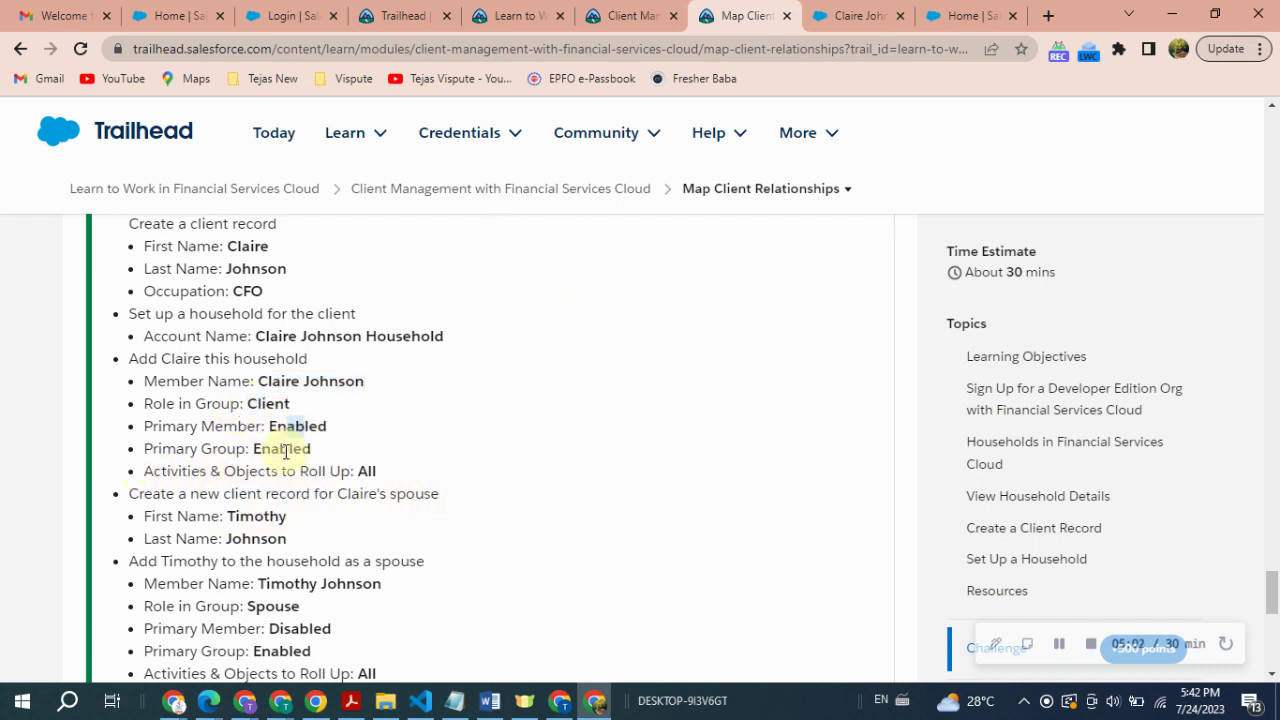
click(855, 15)
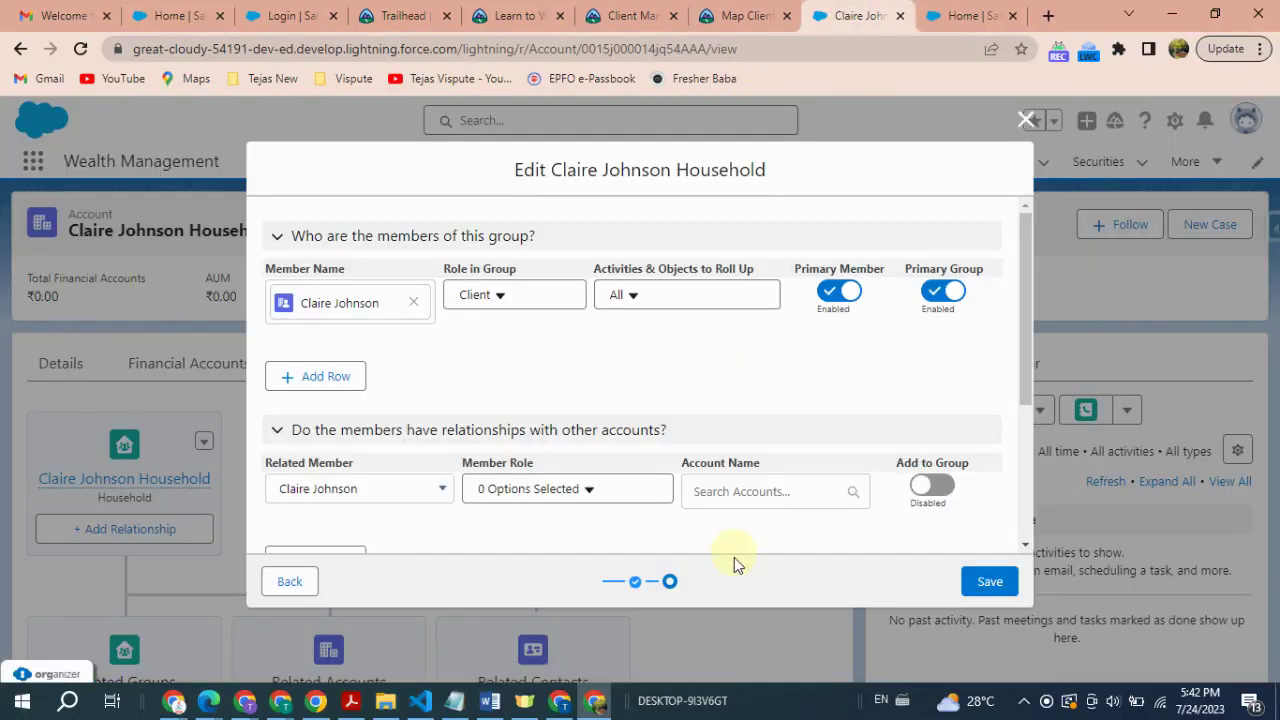
click(990, 584)
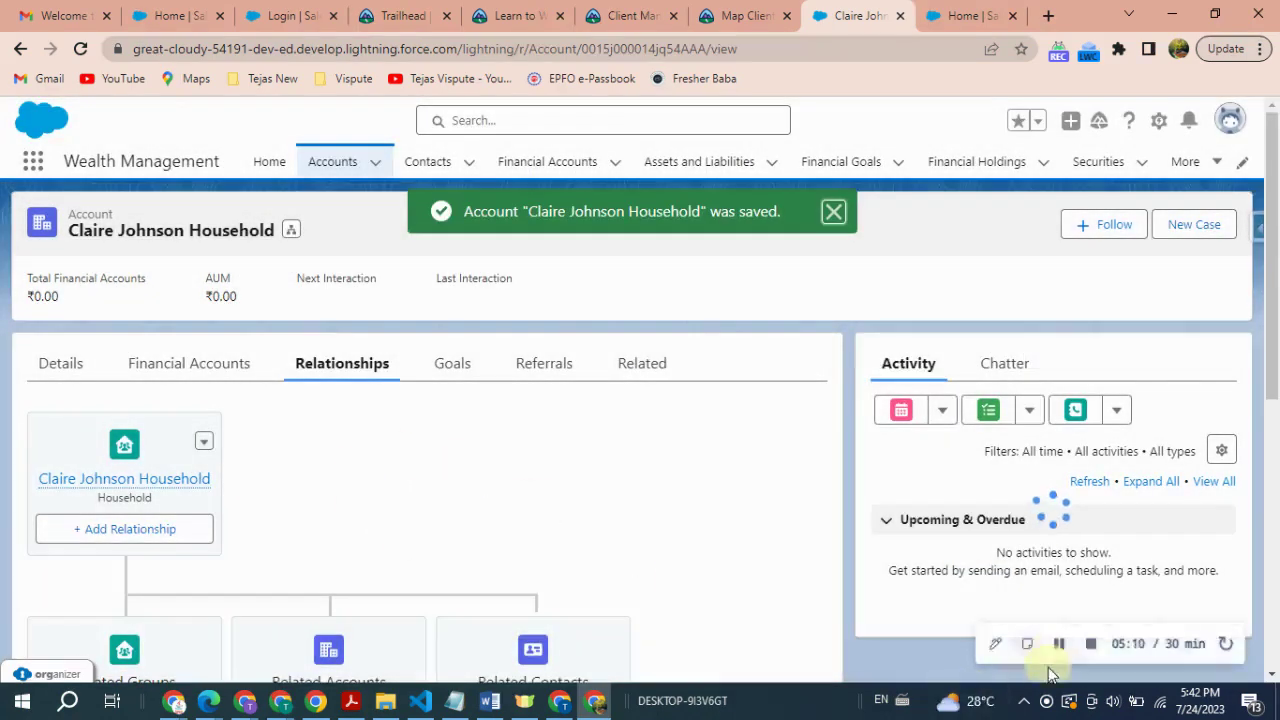
key(ctrl+shift+Tab)
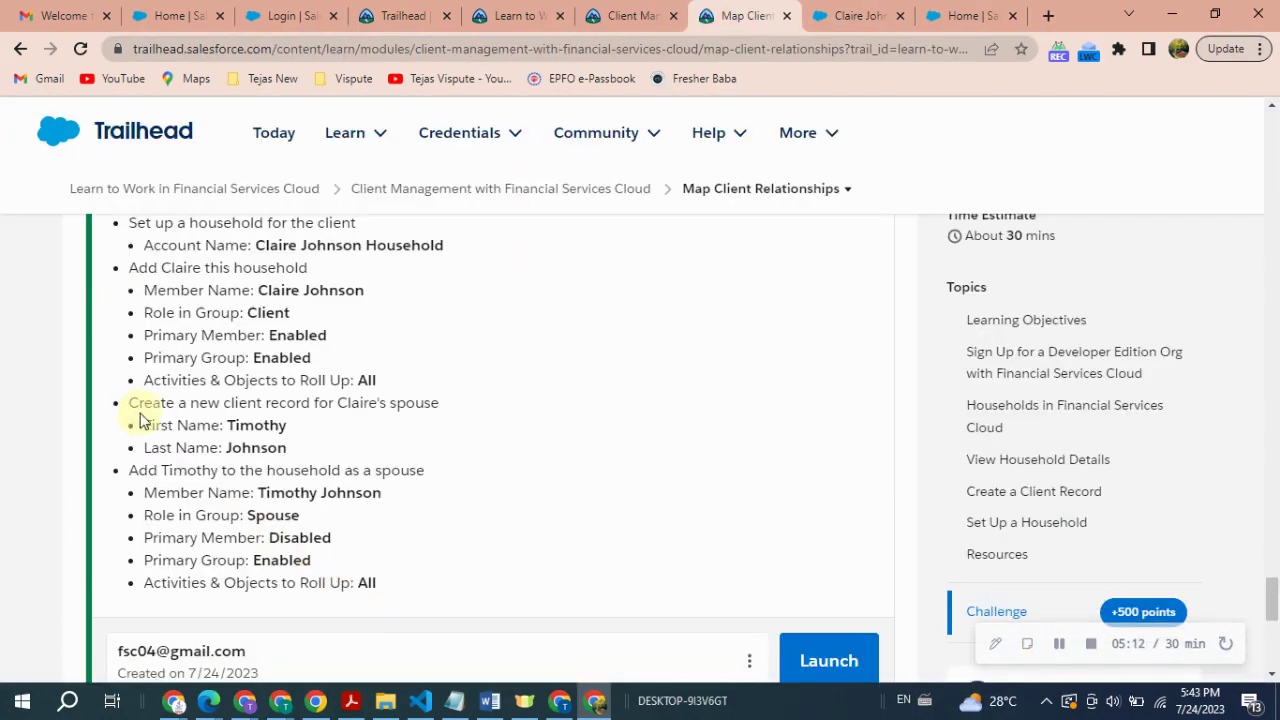
drag(126, 403, 298, 453)
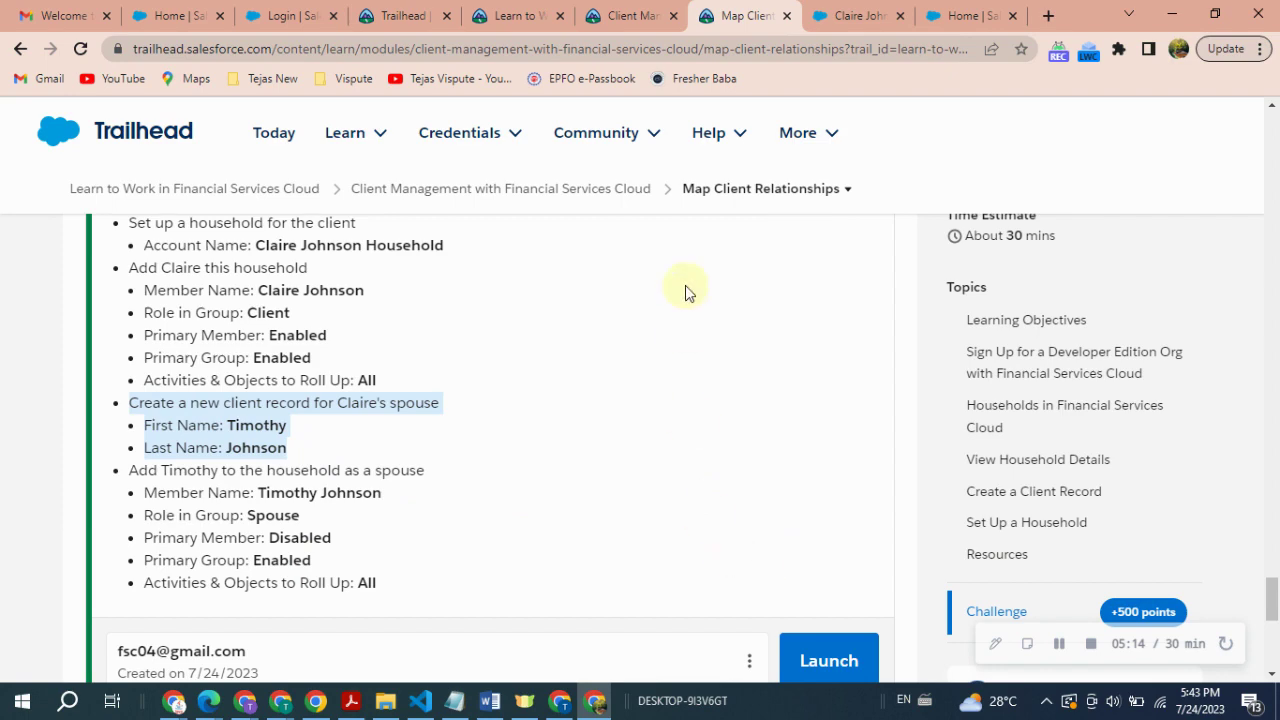
key(ctrl+Tab)
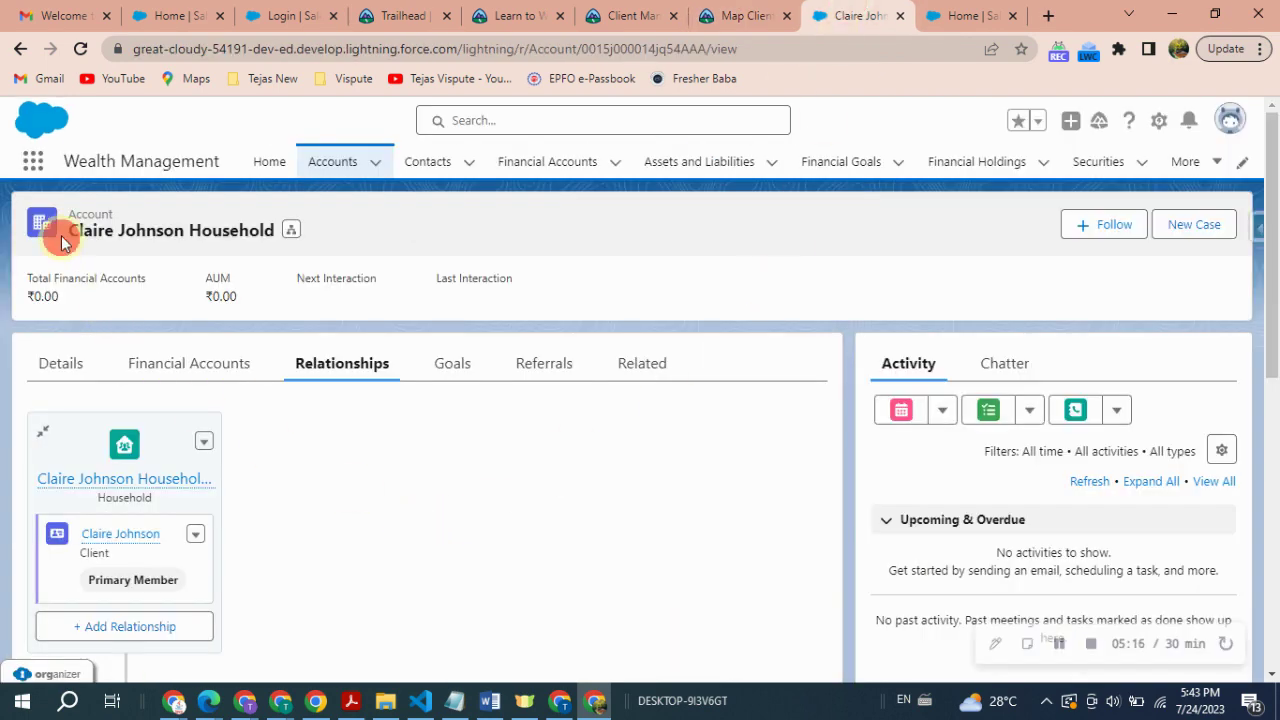
drag(62, 243, 207, 229)
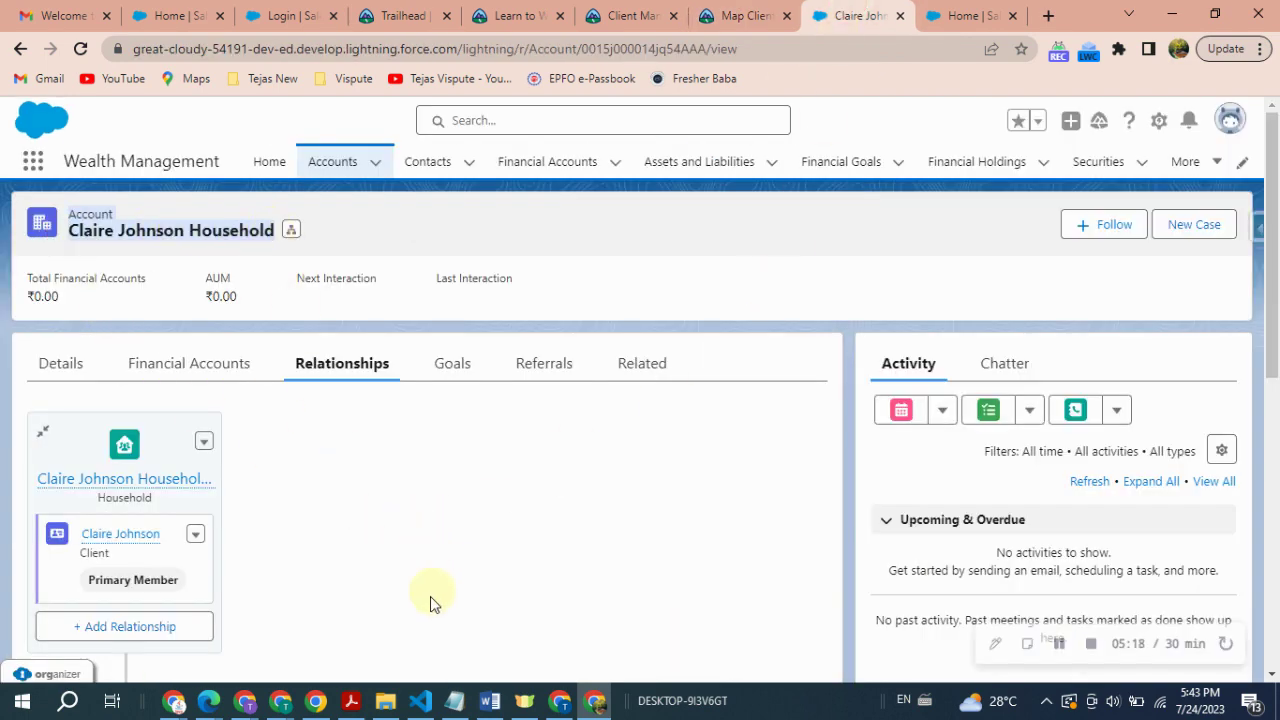
scroll(346, 594, down, 2)
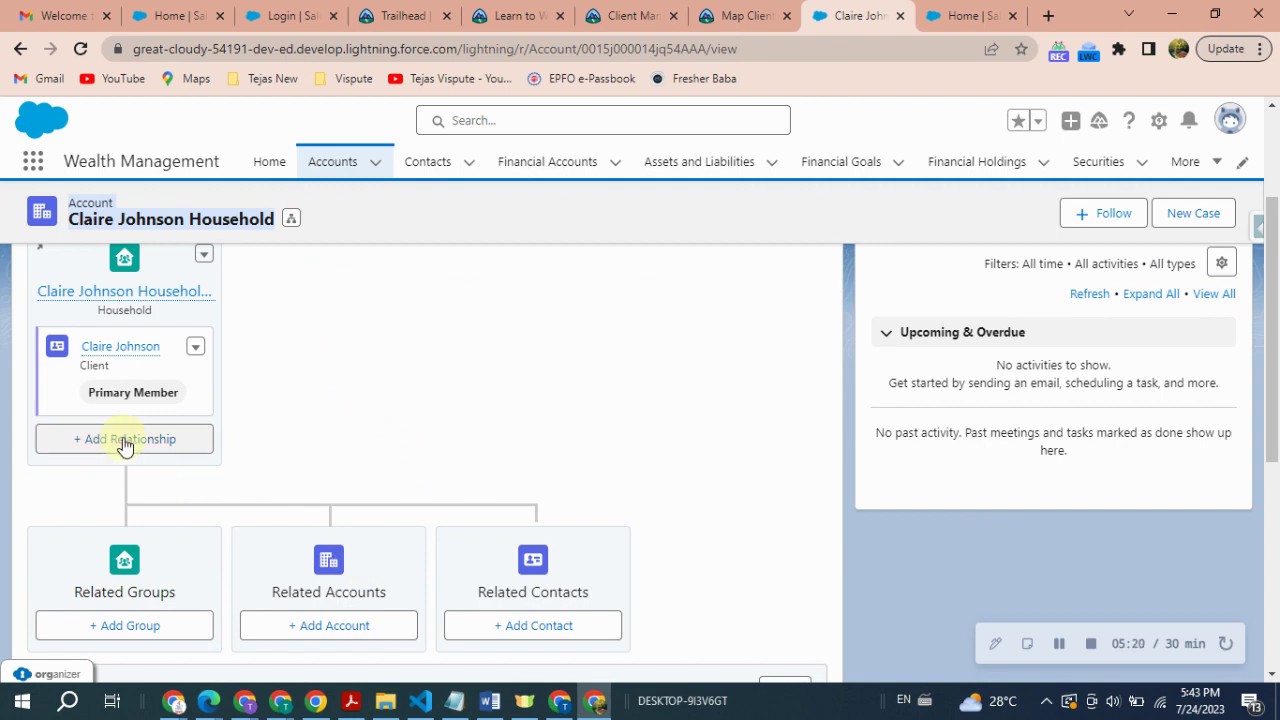
scroll(122, 372, down, 2)
scroll(116, 392, up, 2)
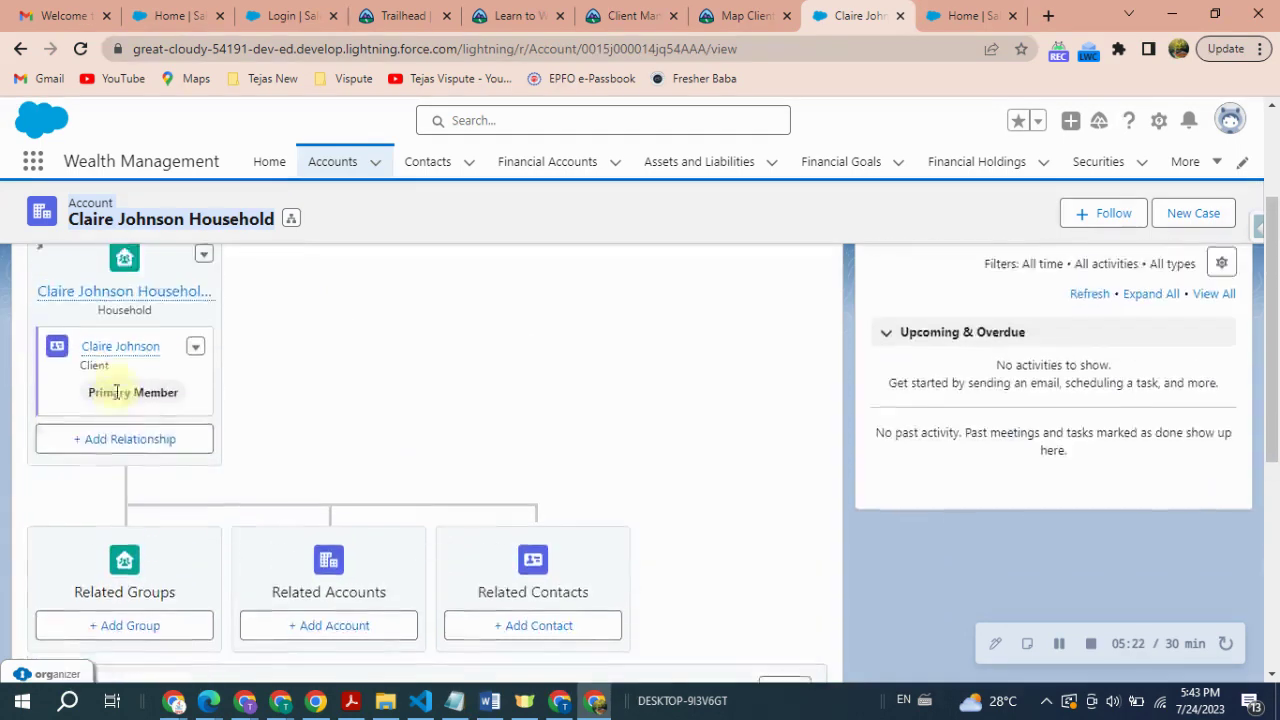
- Add a second member row, search accounts for the spouse, and start a new account
click(143, 442)
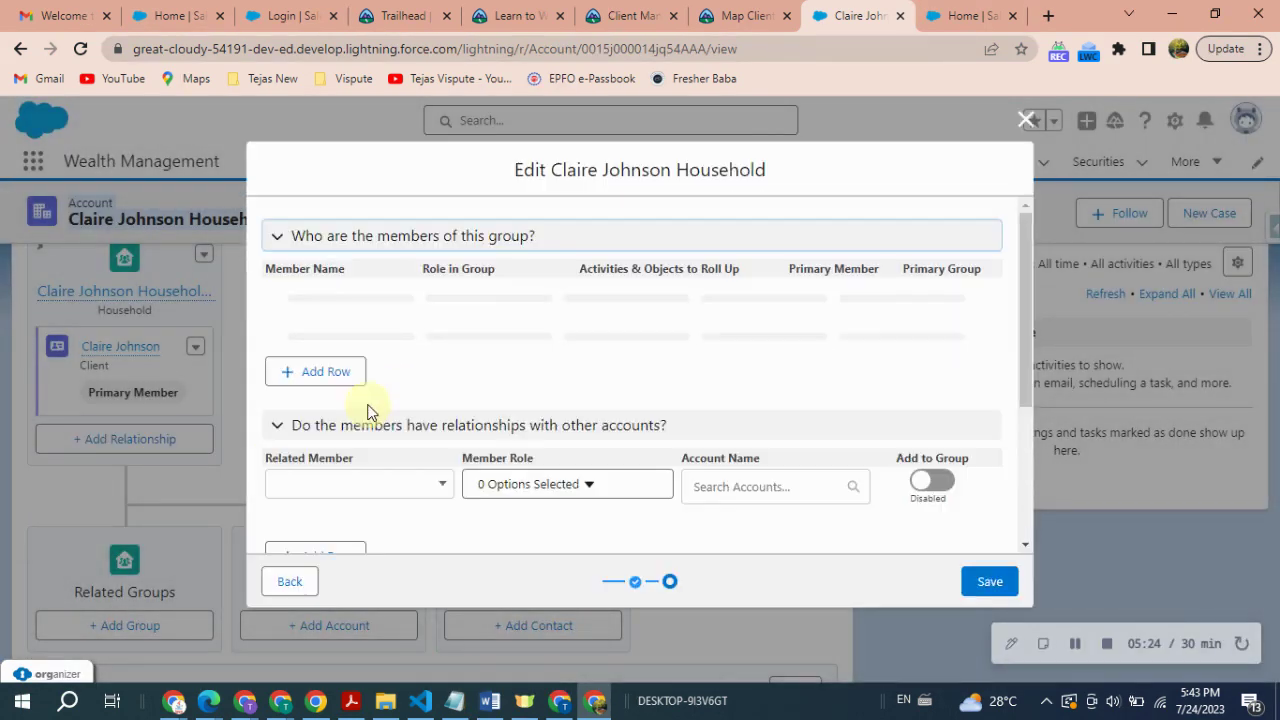
click(305, 382)
click(312, 379)
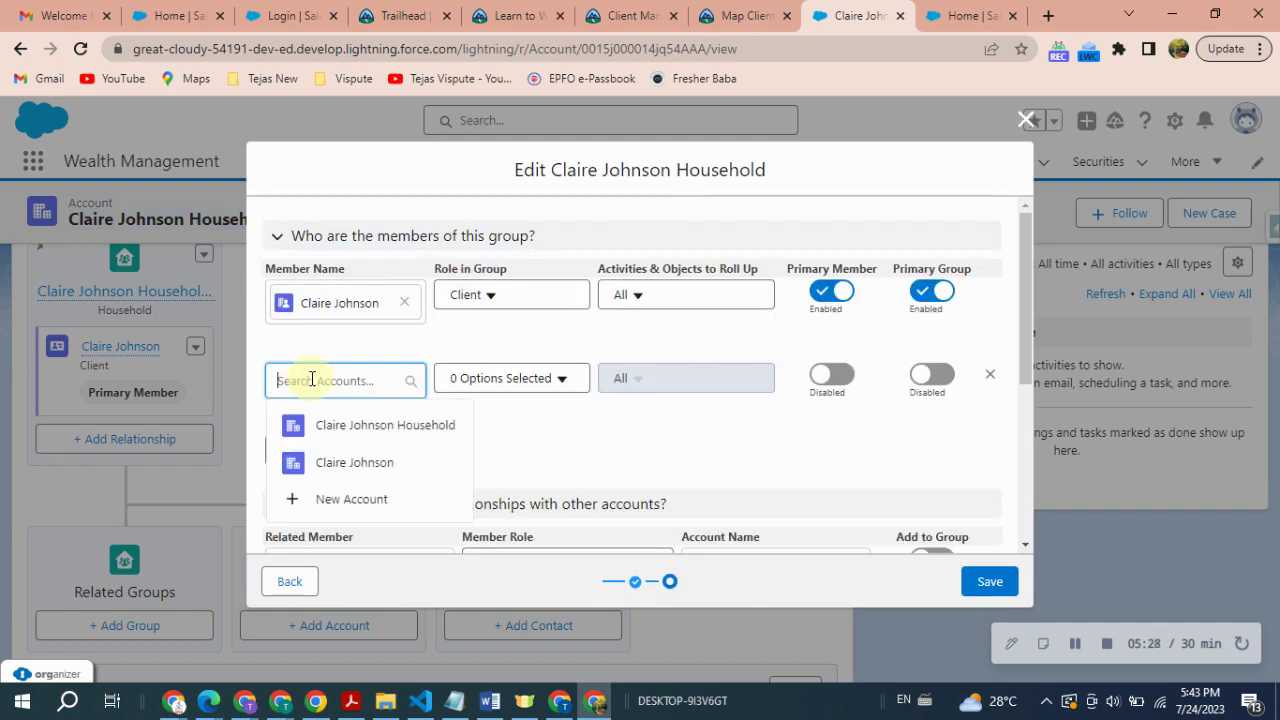
text(Timothy Johnson)
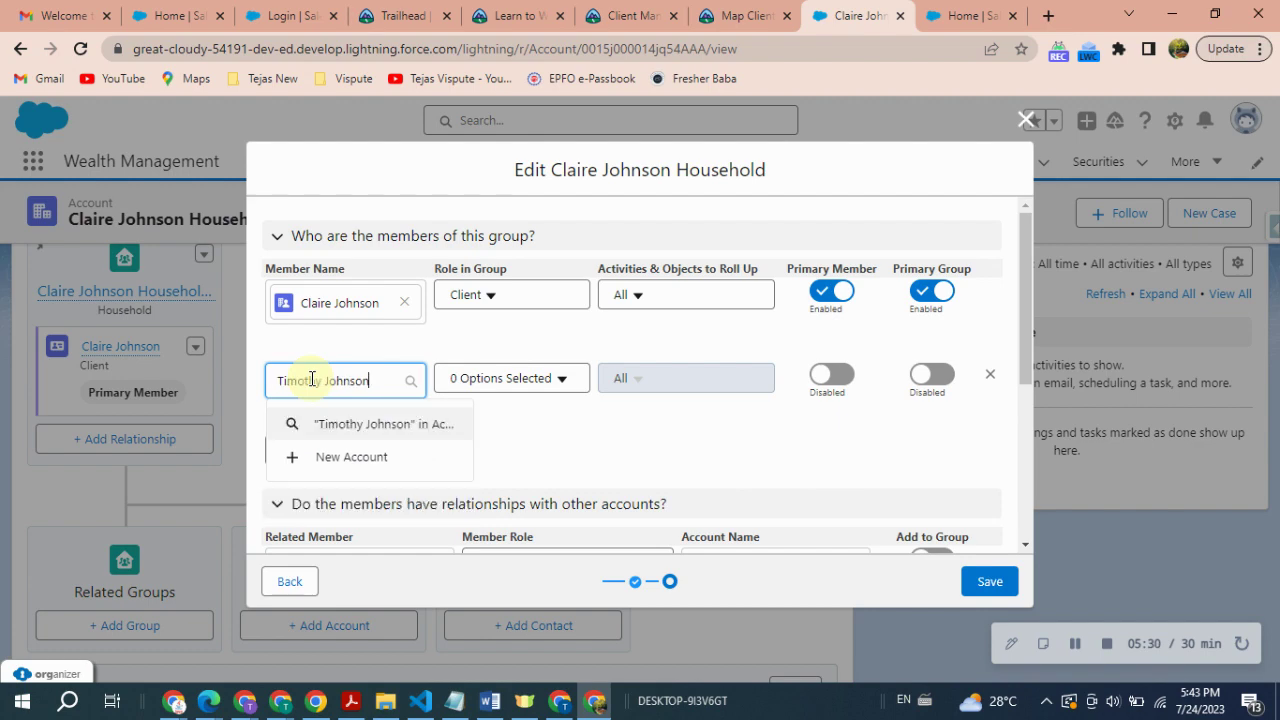
click(341, 456)
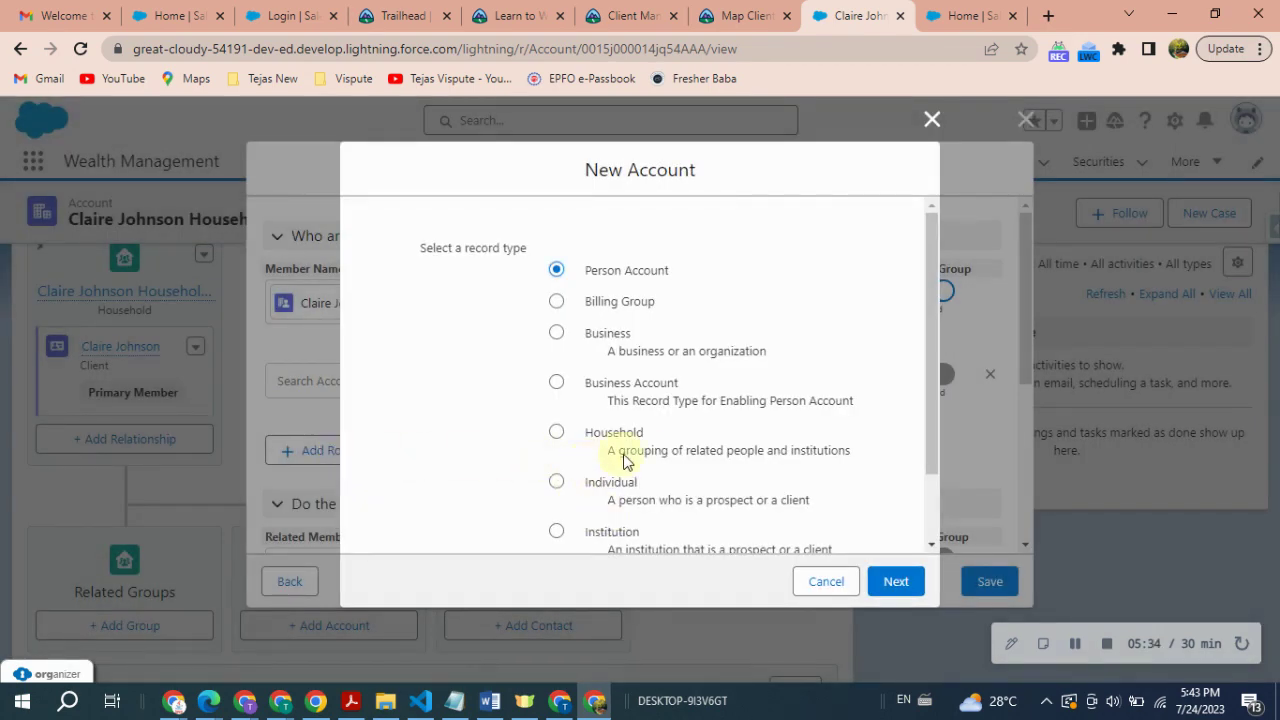
- Choose the Person Account record type for the new account
scroll(683, 503, down, 2)
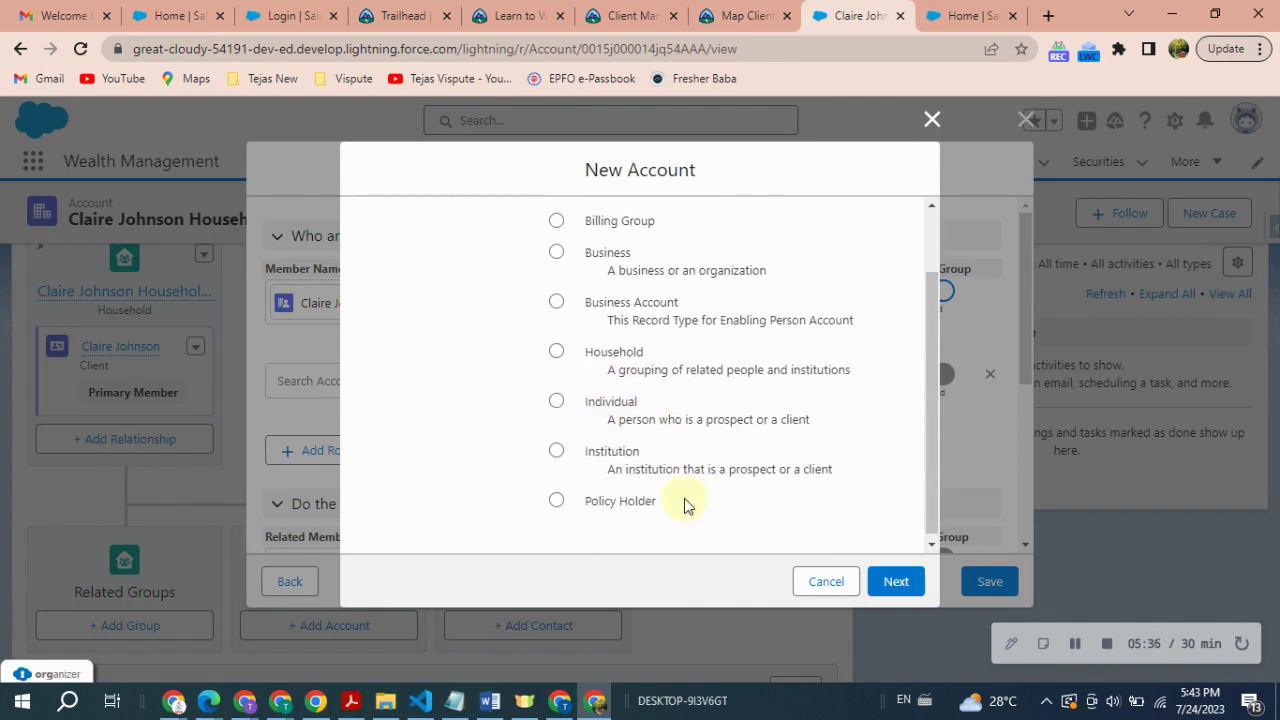
scroll(686, 494, up, 2)
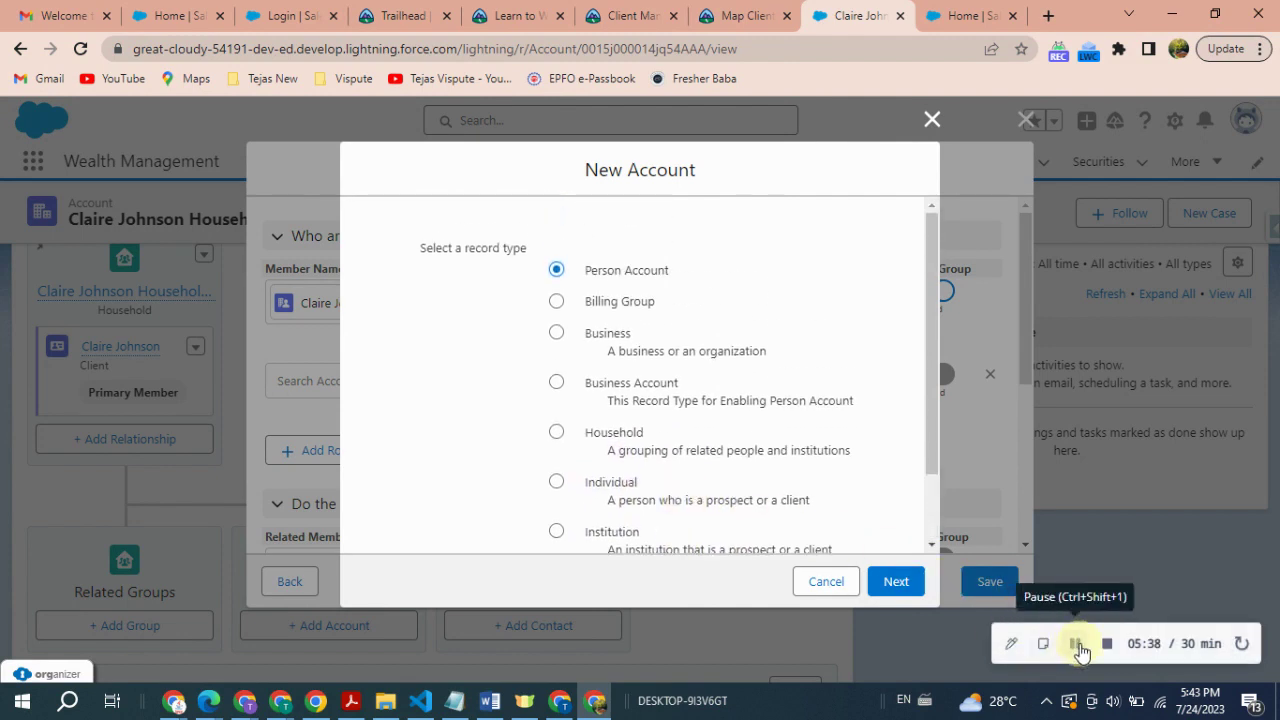
click(674, 271)
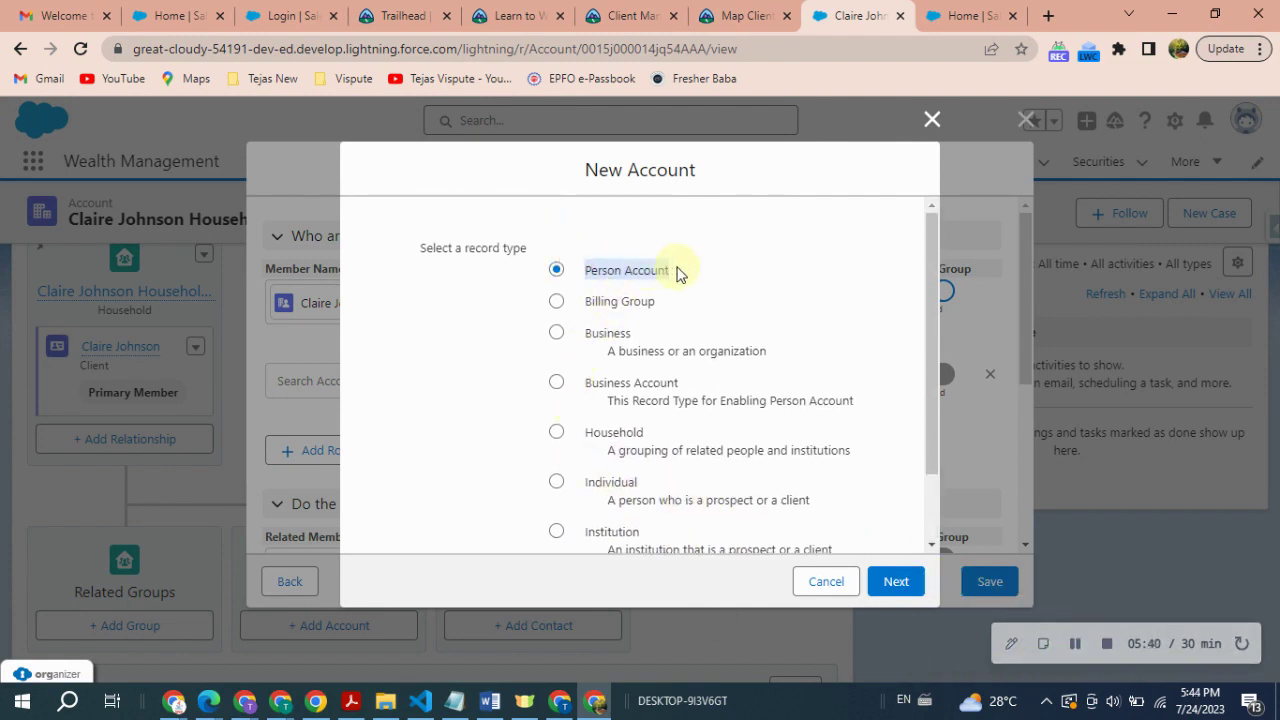
click(894, 580)
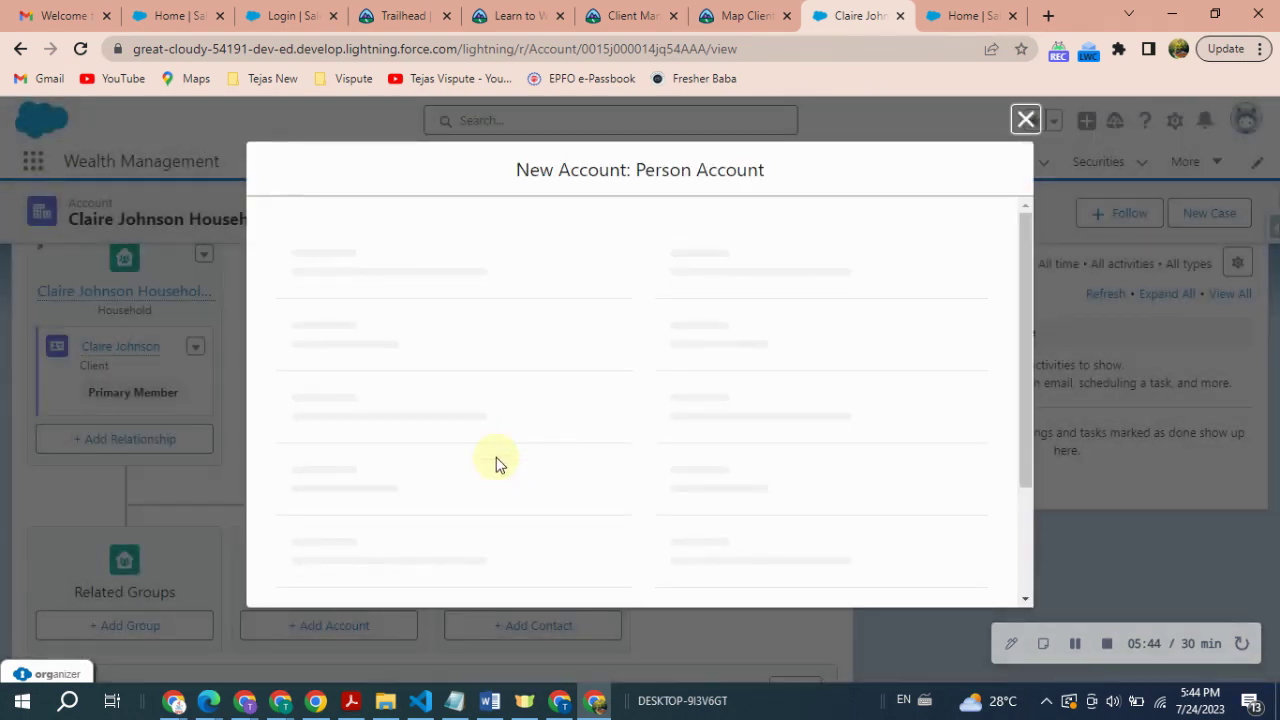
- Enter the spouse's first and last name separately and save the new person account
click(345, 386)
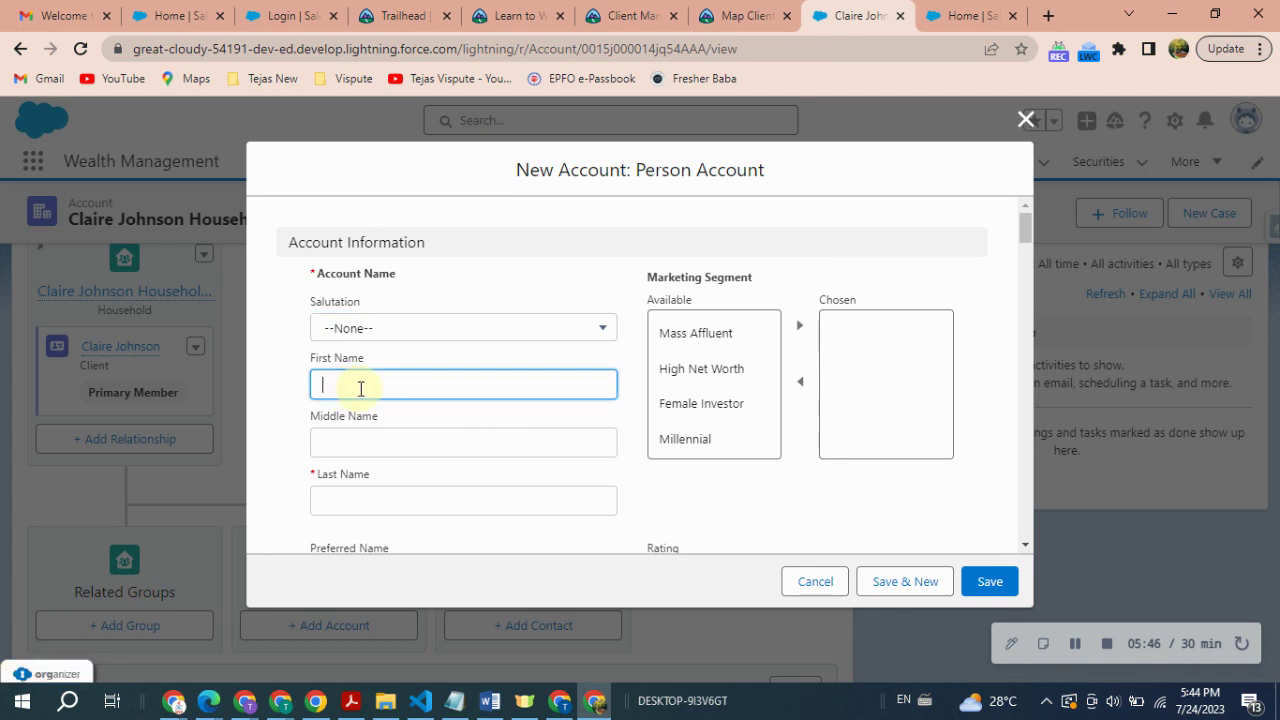
text(Timothy Johnson)
double_click(392, 390)
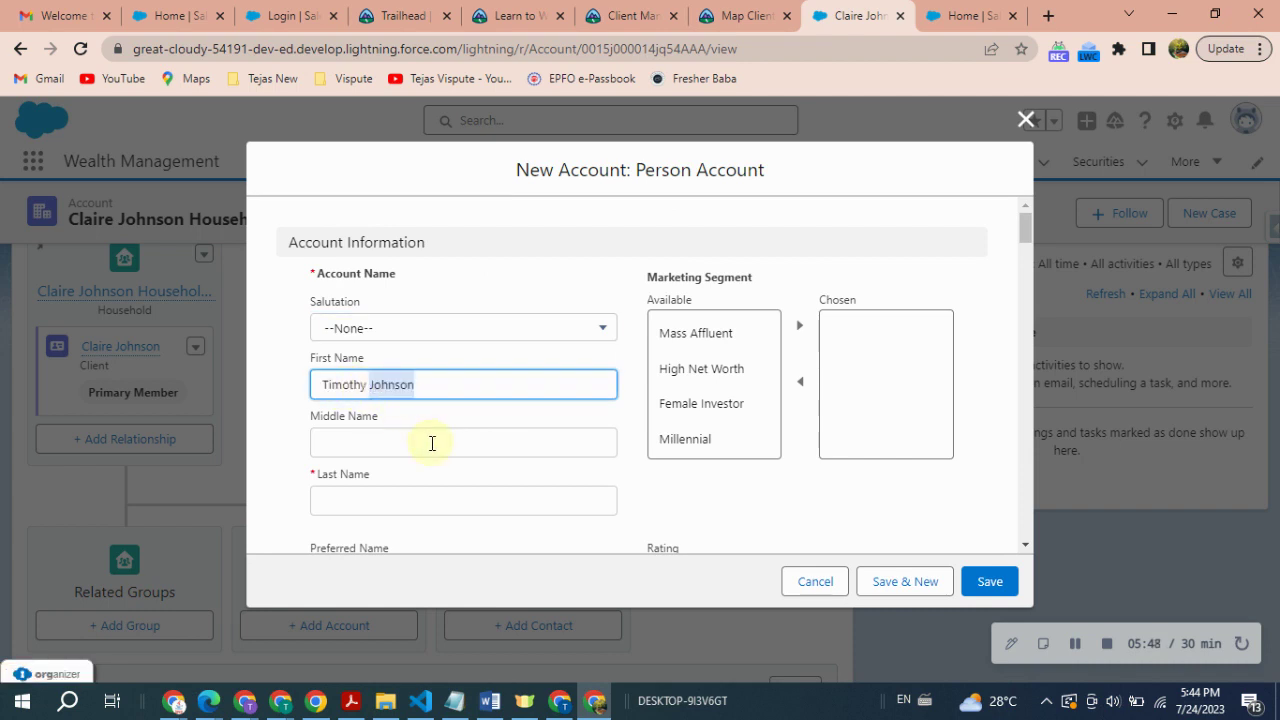
key(ctrl+x)
click(355, 501)
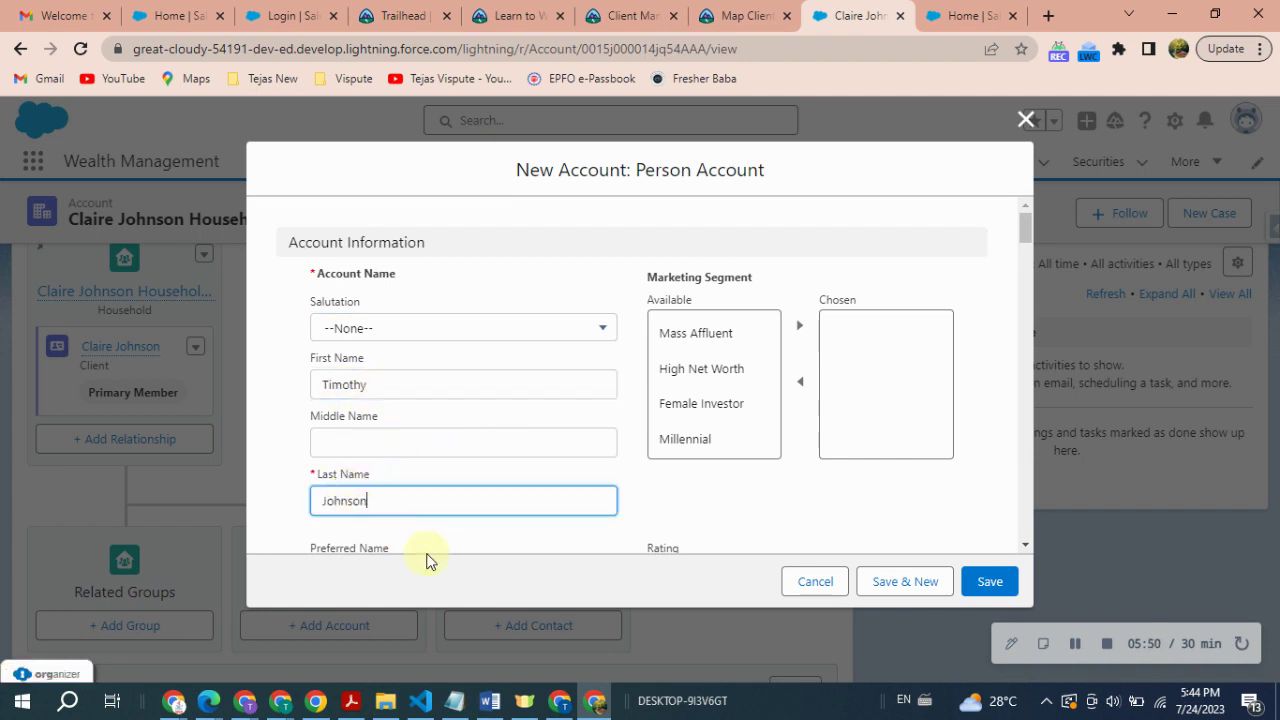
click(985, 581)
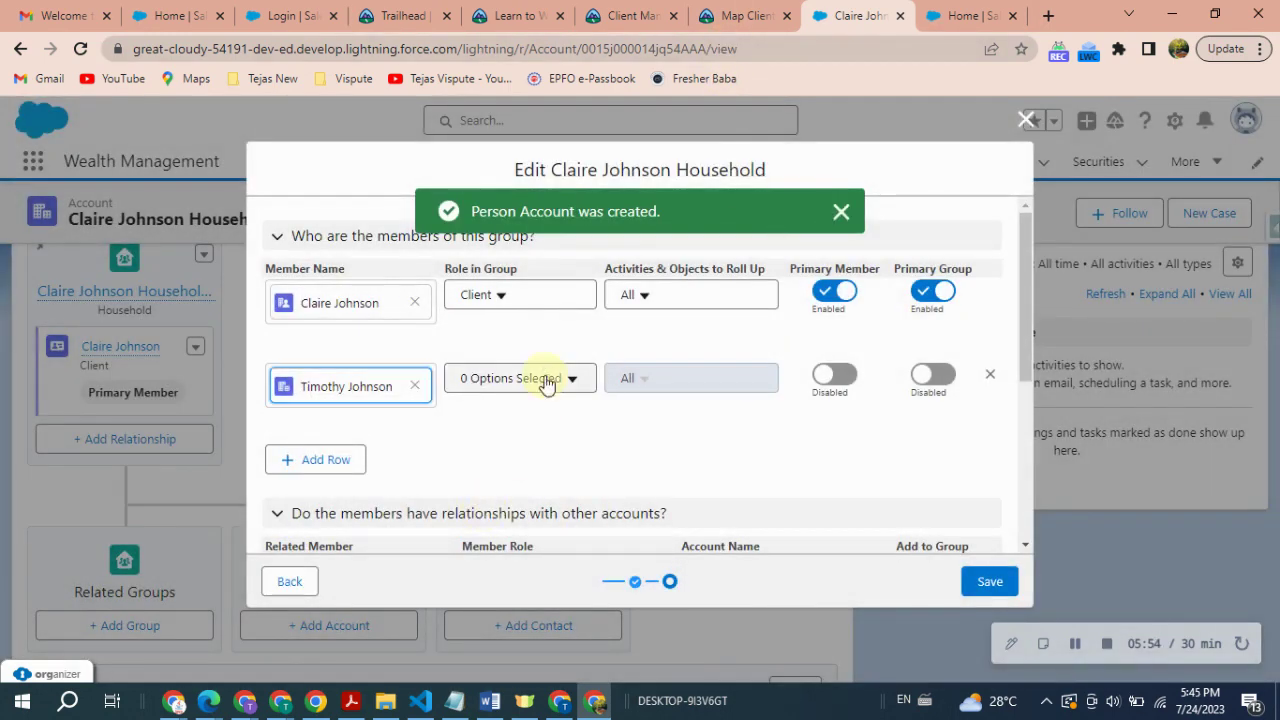
- Set the spouse's Role in Group to Spouse and turn on Primary Group
click(546, 385)
scroll(510, 460, down, 5)
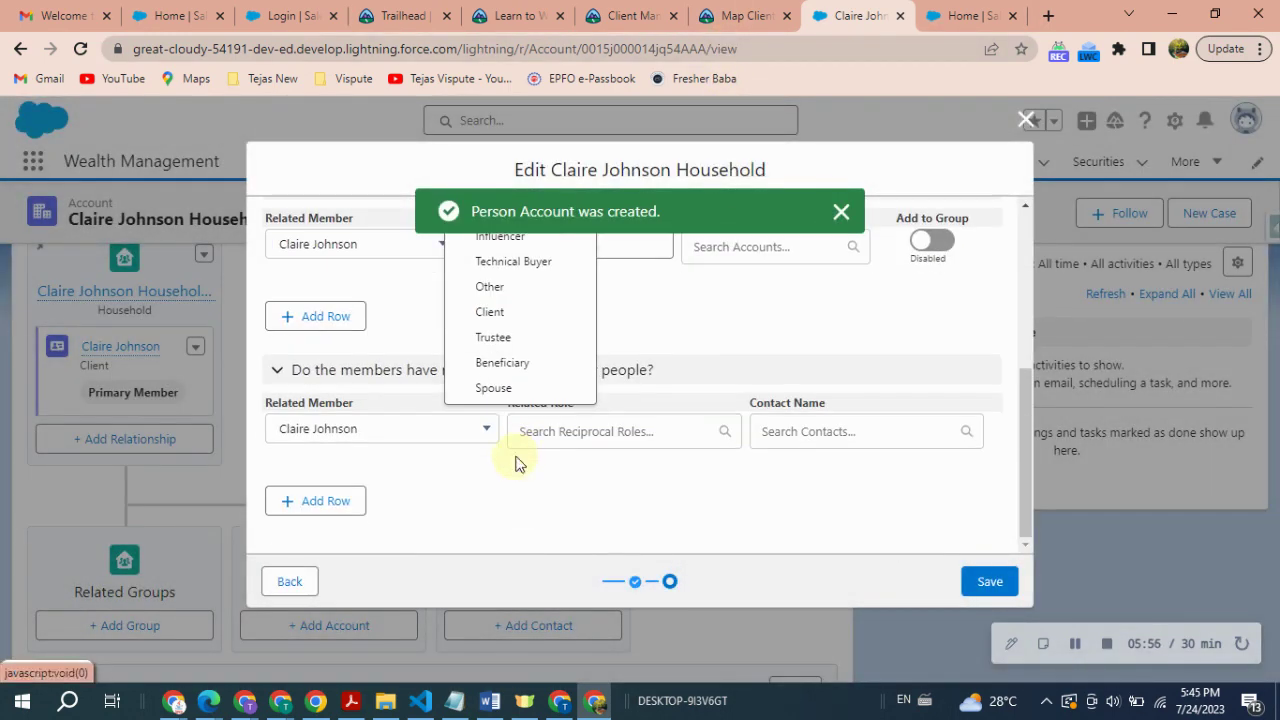
click(495, 390)
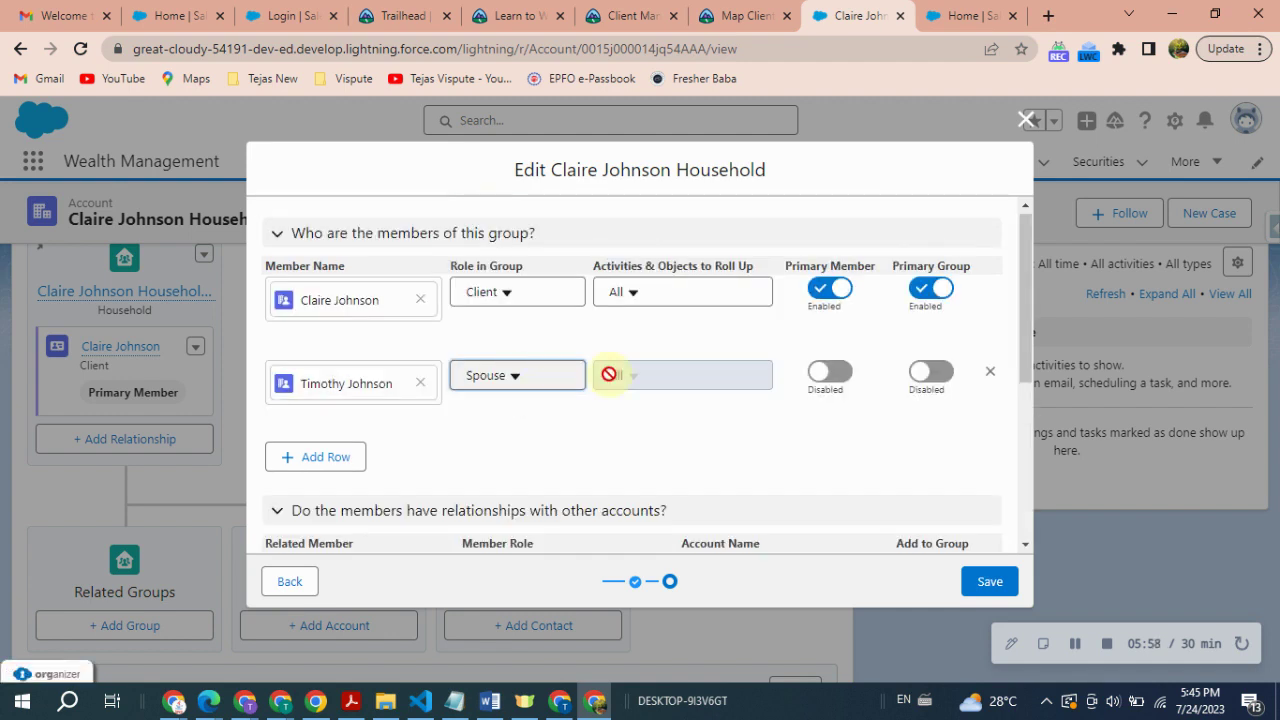
click(928, 372)
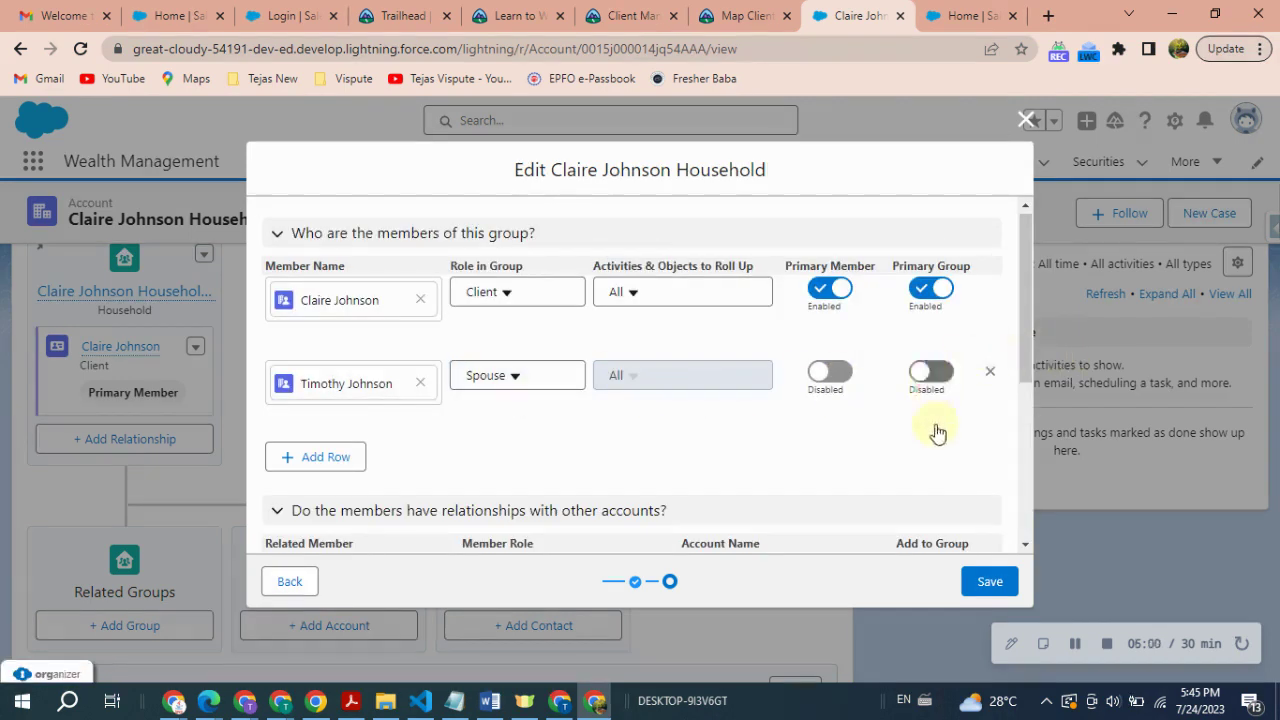
- Confirm in the challenge instructions that Primary Member stays off, then save the household
click(735, 15)
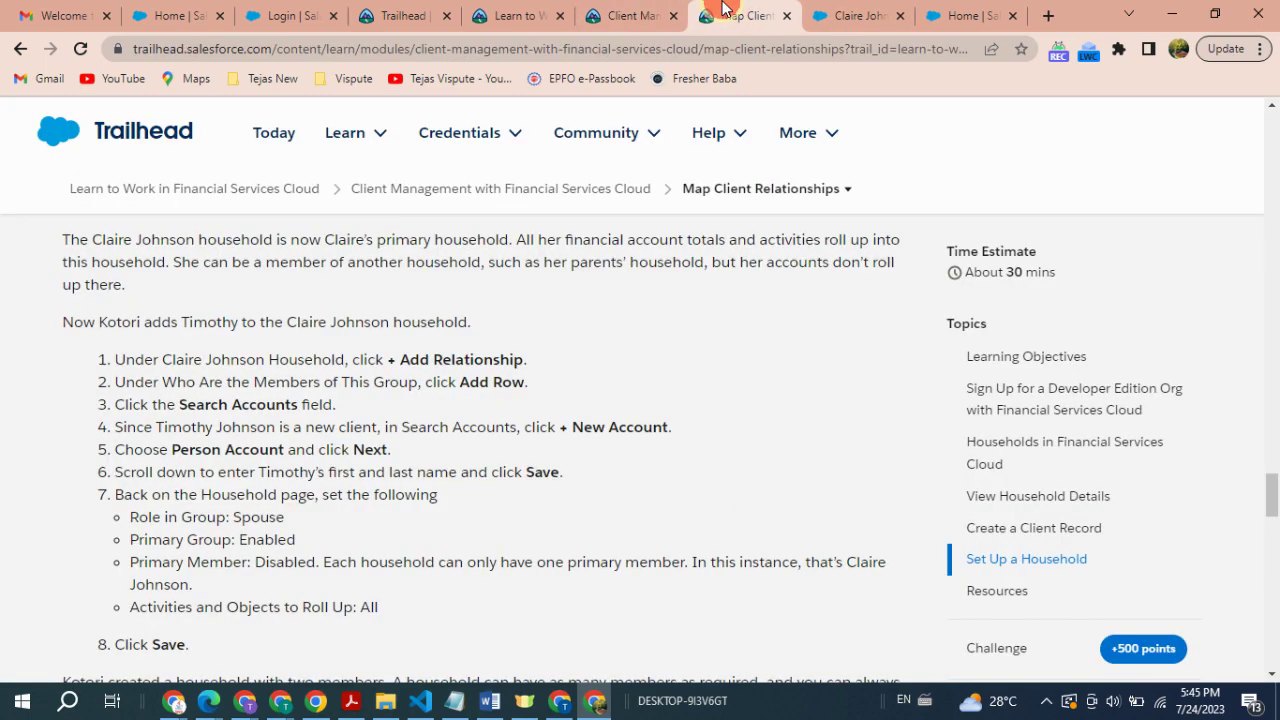
scroll(343, 487, down, 1)
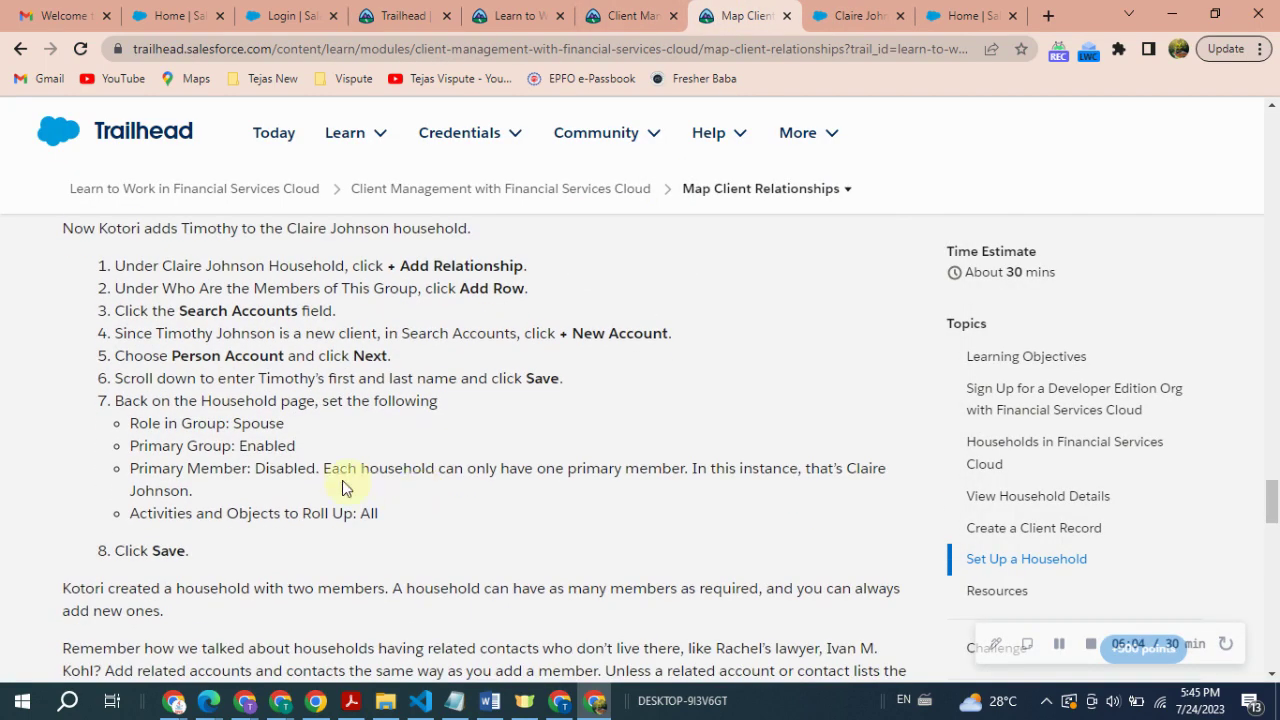
drag(249, 466, 879, 470)
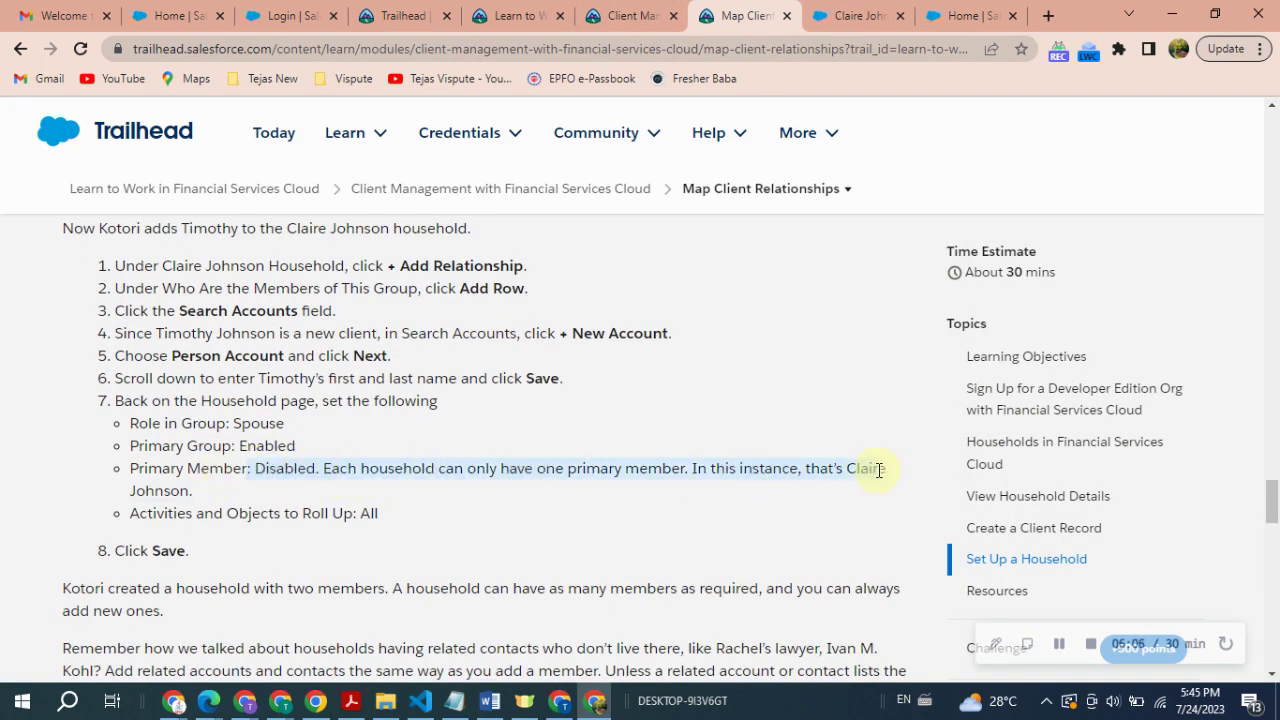
drag(112, 556, 220, 556)
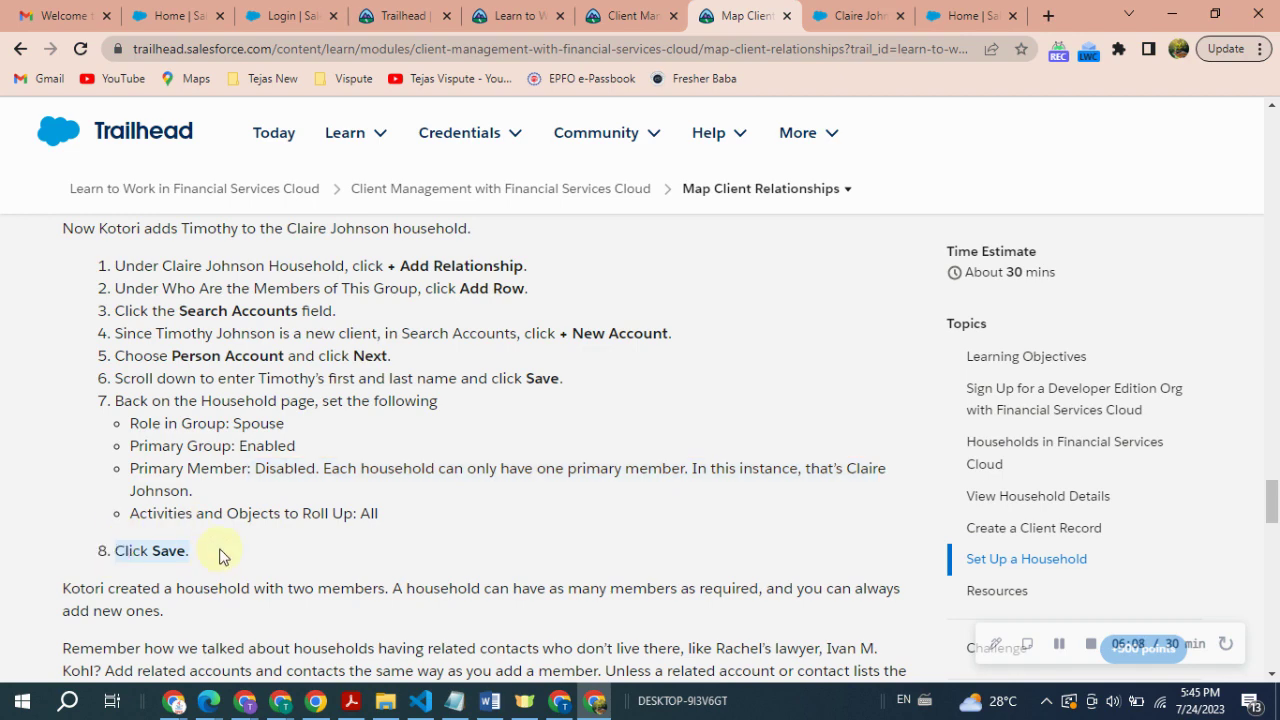
click(855, 15)
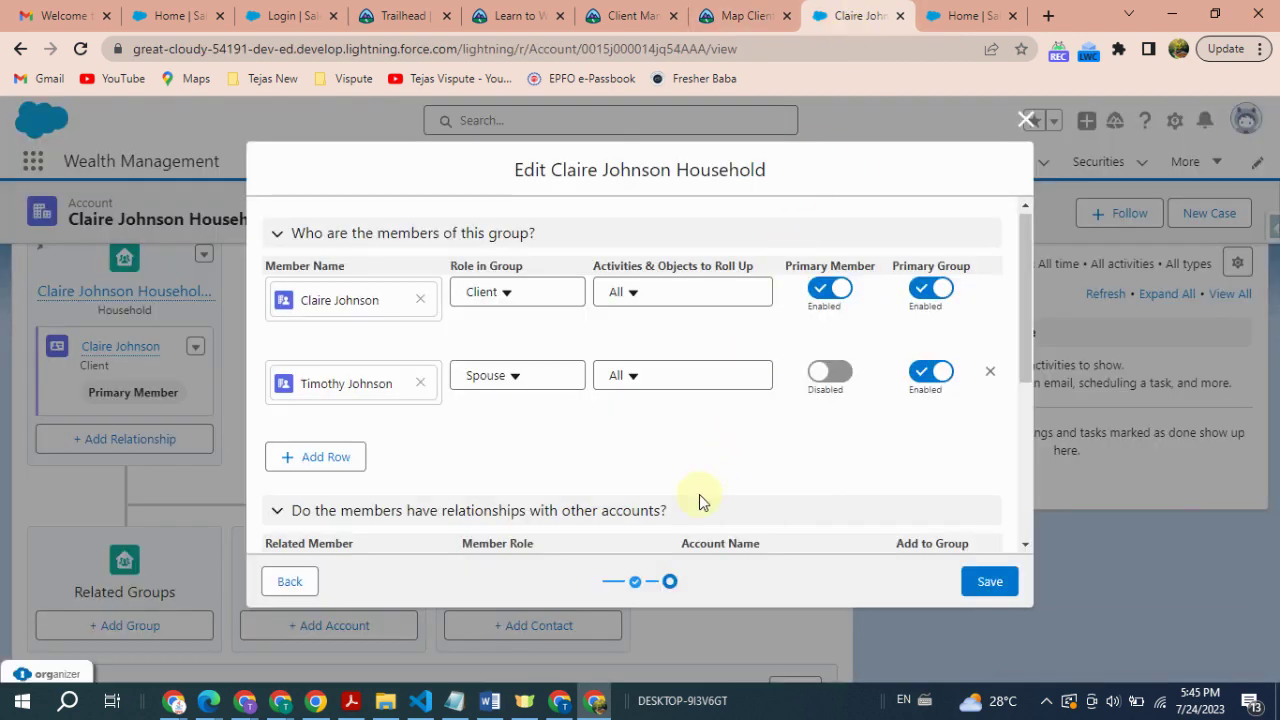
click(989, 581)
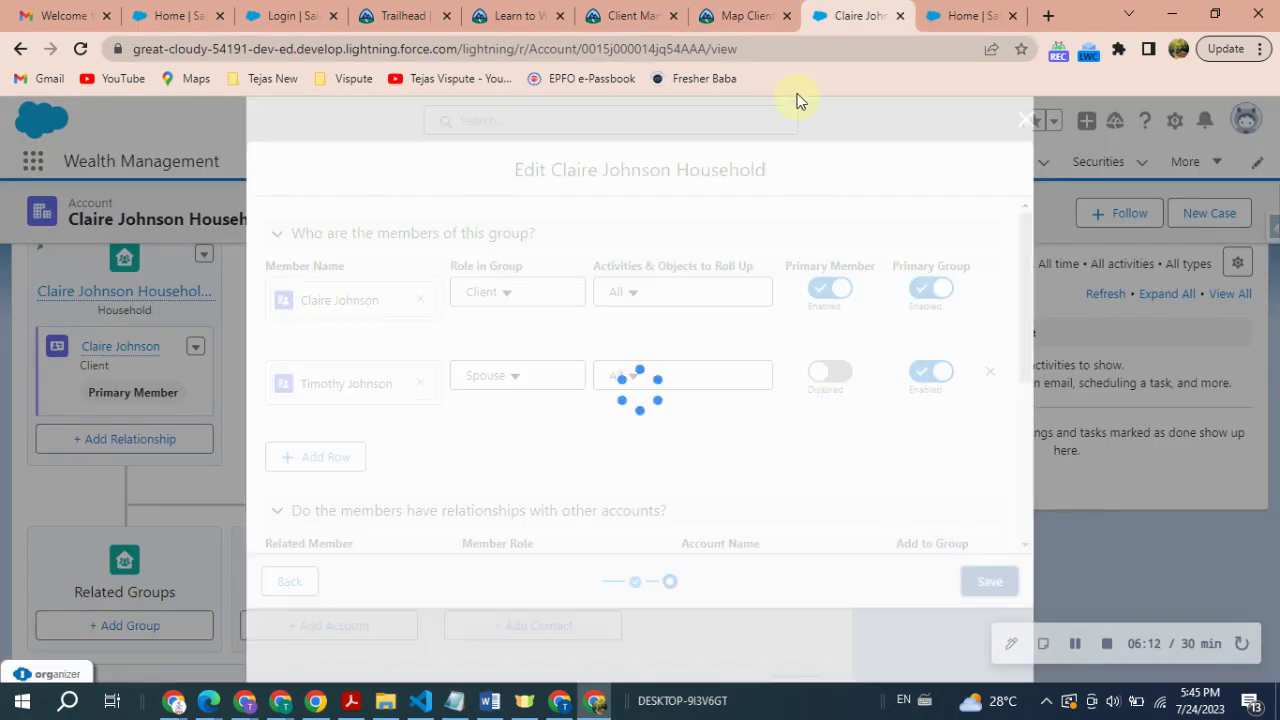
- Run Check Challenge on the Map Client Relationships hands-on challenge for 500 points
click(748, 10)
scroll(384, 468, down, 4)
scroll(386, 466, up, 1)
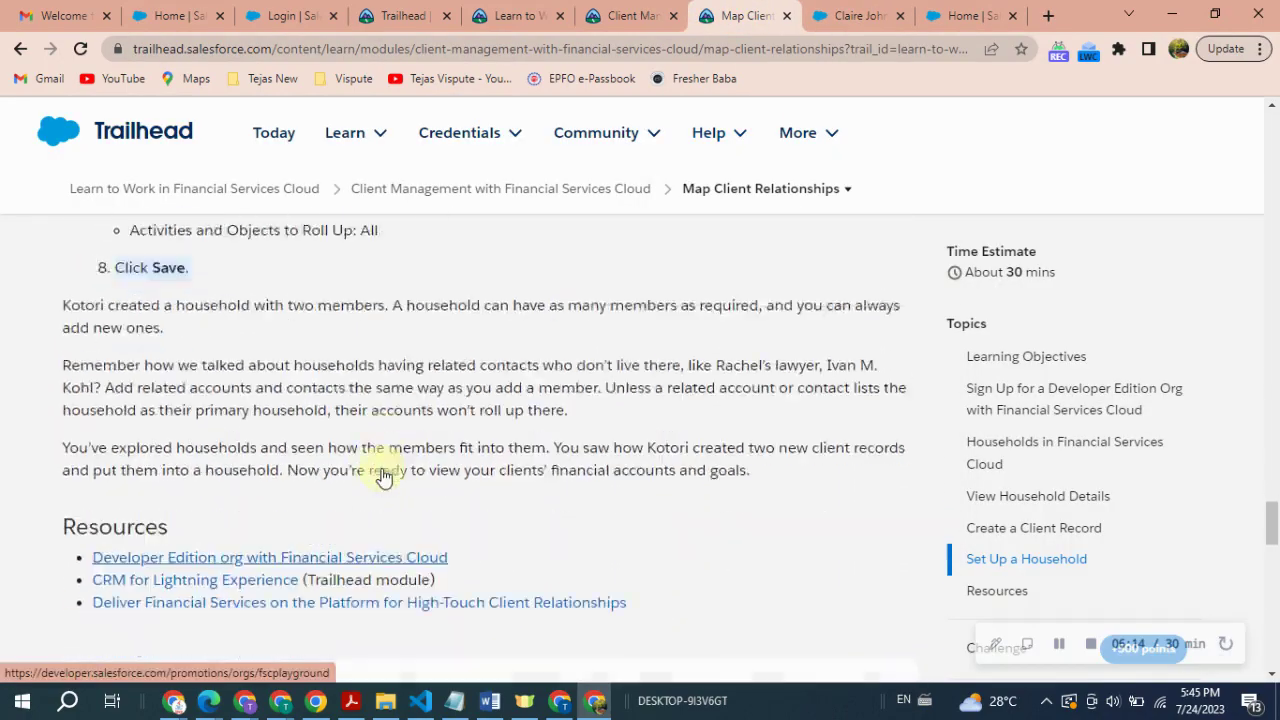
scroll(386, 466, down, 10)
scroll(386, 474, down, 2)
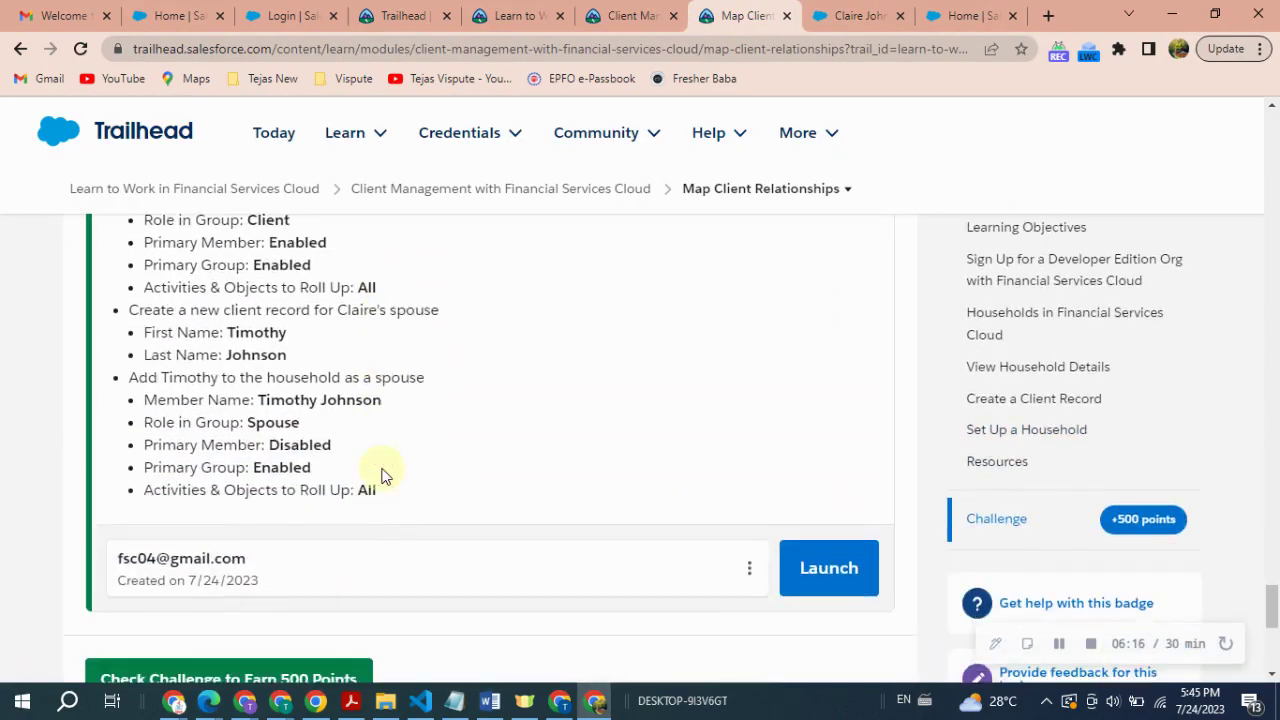
drag(116, 387, 418, 494)
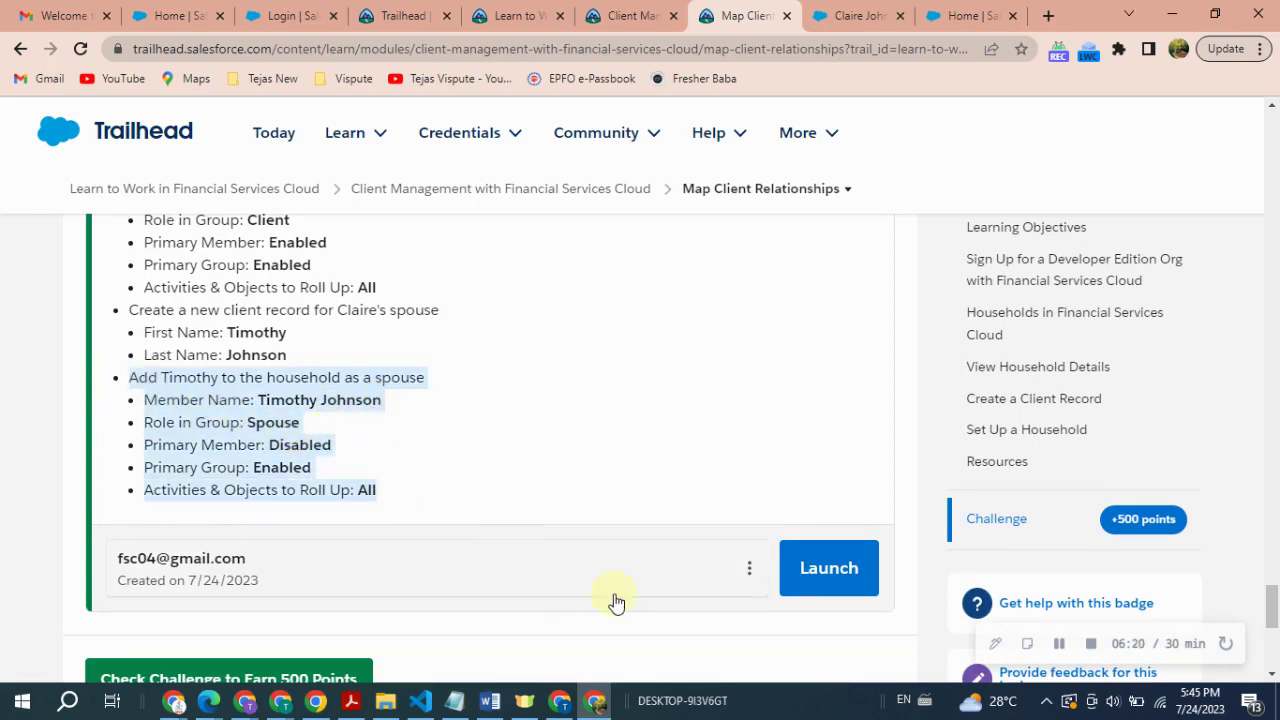
scroll(446, 517, down, 1)
click(243, 590)
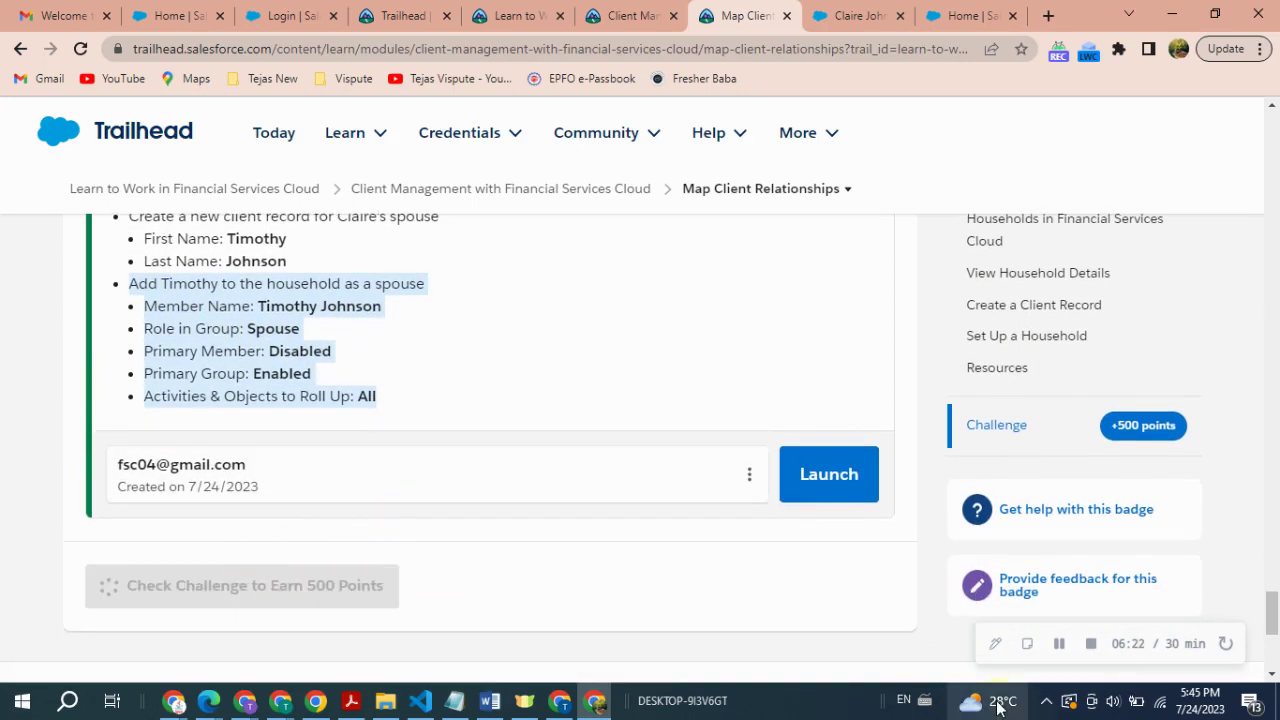